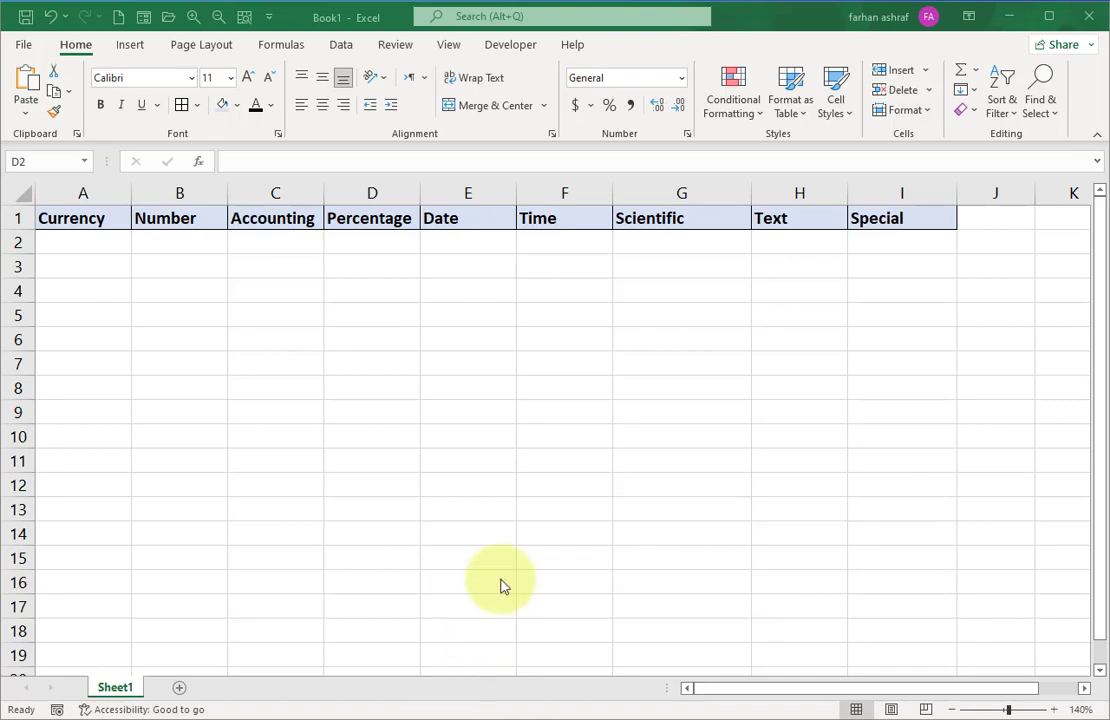
Examine the number formats offered for cell D2, from General through Text
{"action": "left_click", "coordinate": [681, 84]}
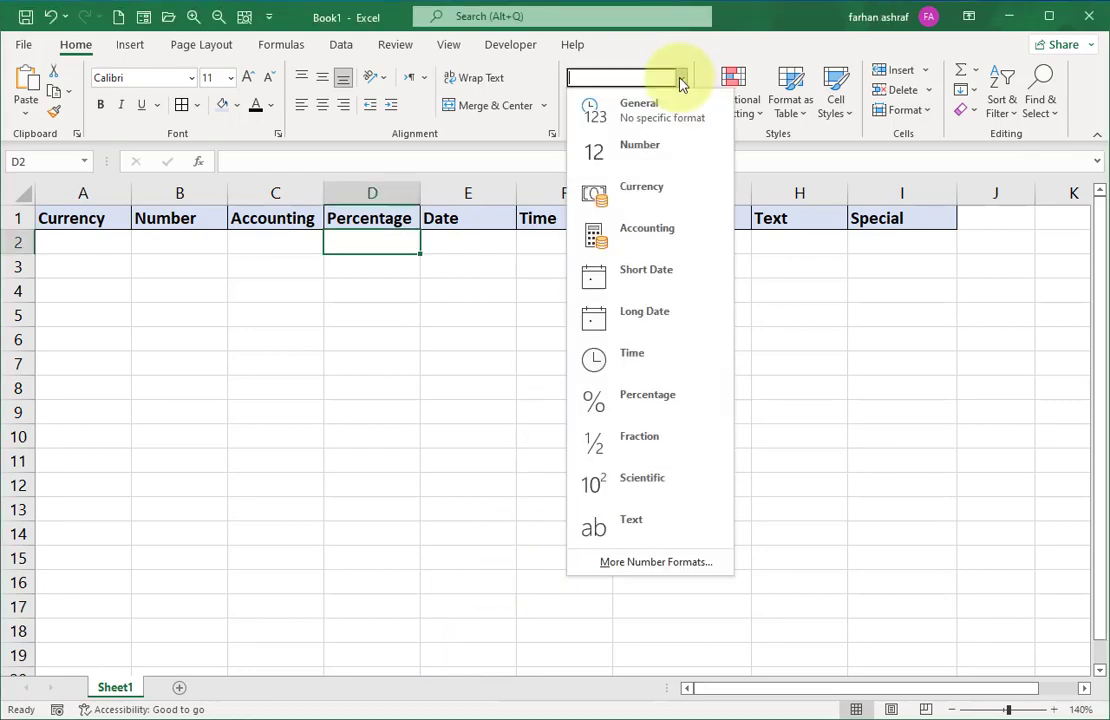
{"action": "key", "text": "Up"}
{"action": "key", "text": "Up"}
{"action": "key", "text": "Up"}
{"action": "key", "text": "Up"}
{"action": "key", "text": "Up"}
{"action": "key", "text": "Up"}
{"action": "key", "text": "Up"}
{"action": "key", "text": "Up"}
{"action": "key", "text": "Up"}
{"action": "key", "text": "Up"}
{"action": "key", "text": "Up"}
{"action": "key", "text": "Up"}
{"action": "key", "text": "Up"}
{"action": "key", "text": "Up"}
{"action": "key", "text": "Up"}
{"action": "key", "text": "Up"}
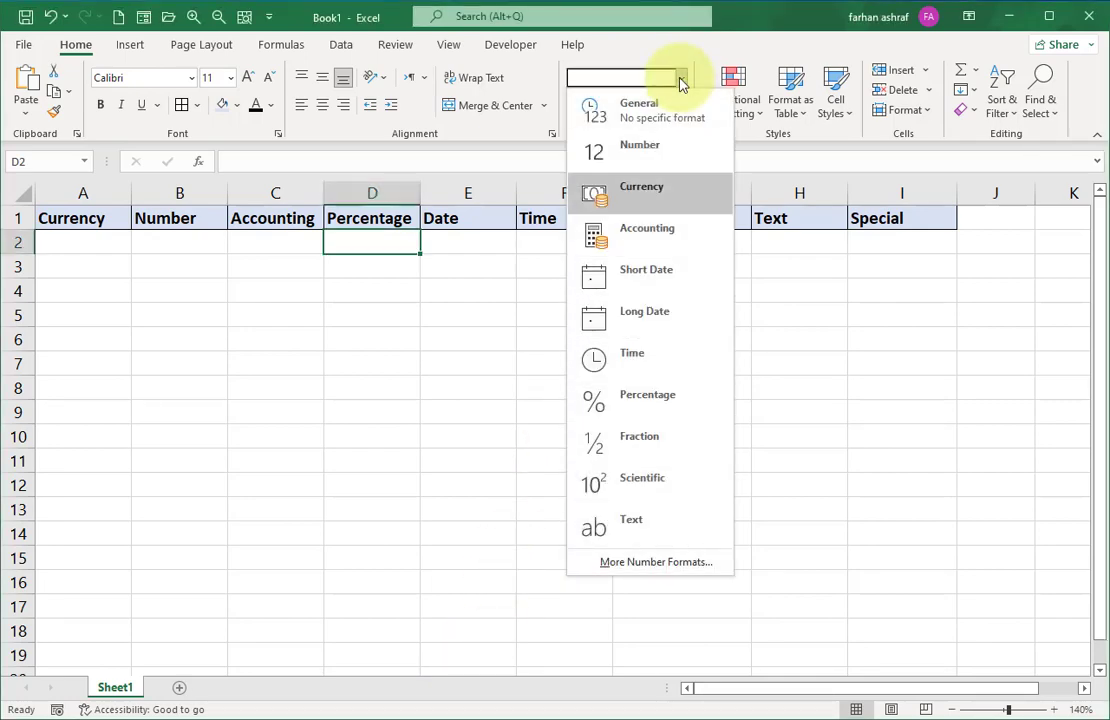
{"action": "key", "text": "Down"}
{"action": "key", "text": "Down"}
{"action": "key", "text": "Down"}
{"action": "key", "text": "Up"}
{"action": "key", "text": "Up"}
{"action": "key", "text": "Up"}
{"action": "key", "text": "Up"}
{"action": "key", "text": "Up"}
{"action": "key", "text": "Up"}
{"action": "key", "text": "Up"}
{"action": "key", "text": "Up"}
{"action": "key", "text": "Up"}
{"action": "key", "text": "Up"}
{"action": "key", "text": "Up"}
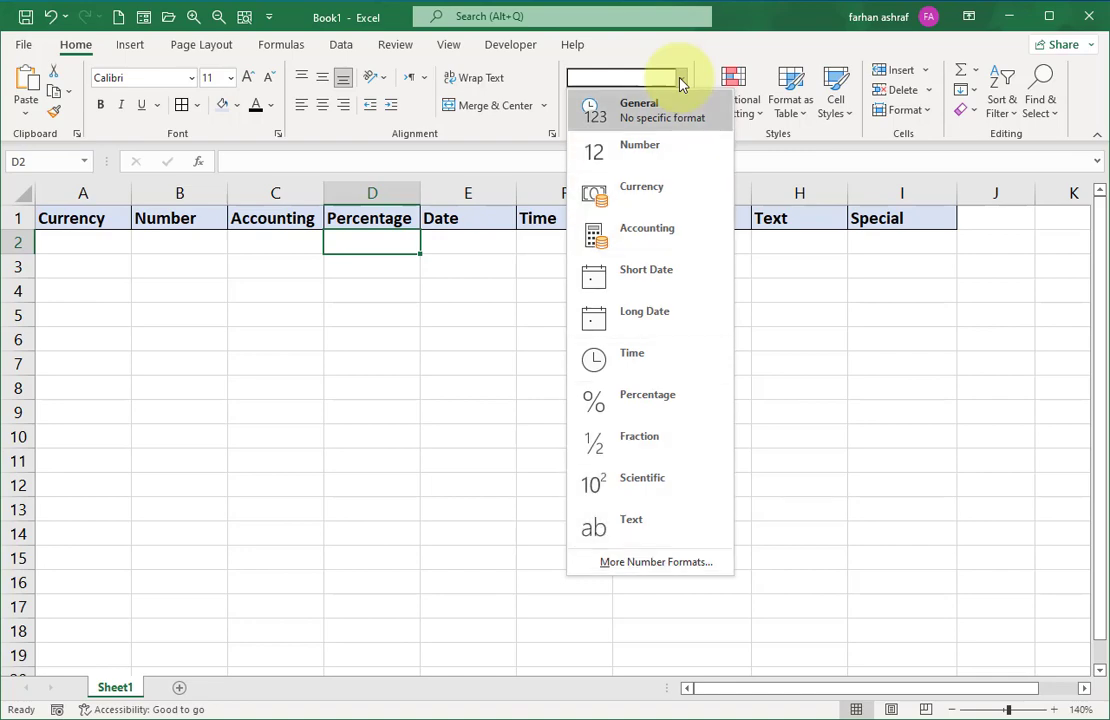
{"action": "key", "text": "Down"}
{"action": "key", "text": "Down"}
{"action": "key", "text": "Down"}
{"action": "key", "text": "Down"}
{"action": "key", "text": "Down"}
{"action": "key", "text": "Down"}
{"action": "key", "text": "Down"}
{"action": "key", "text": "Down"}
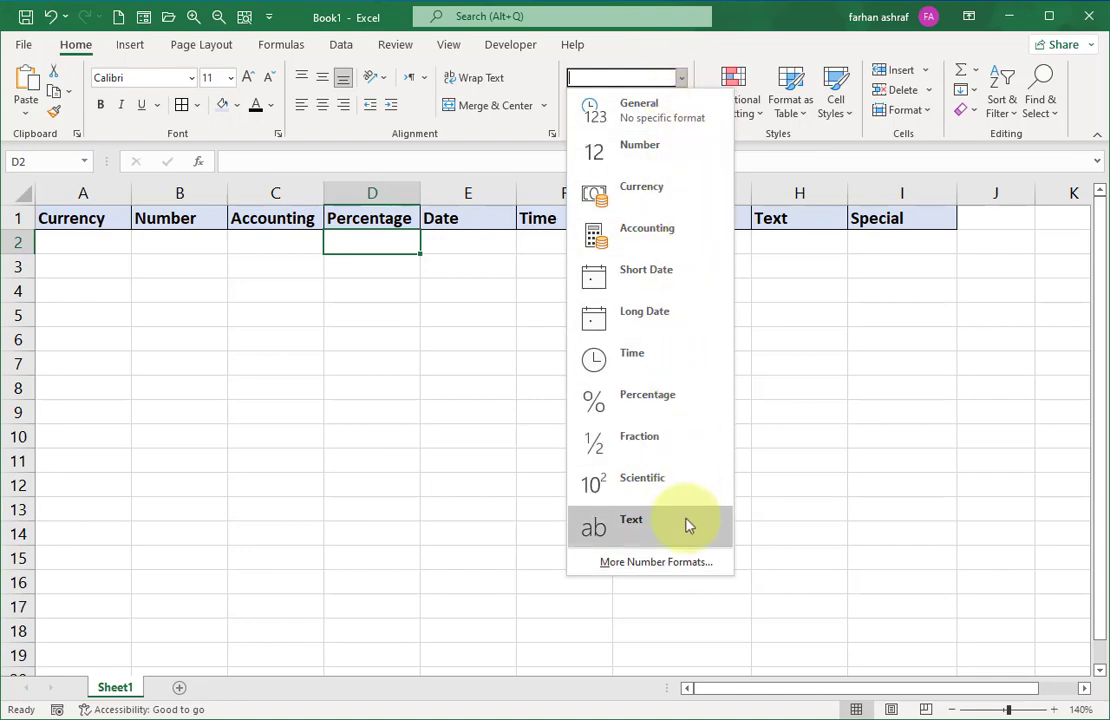
Look over the number categories in the Format Cells dialog for cells D2 and B2
{"action": "left_click", "coordinate": [687, 564]}
{"action": "left_click_drag", "start_coordinate": [745, 132], "coordinate": [745, 313]}
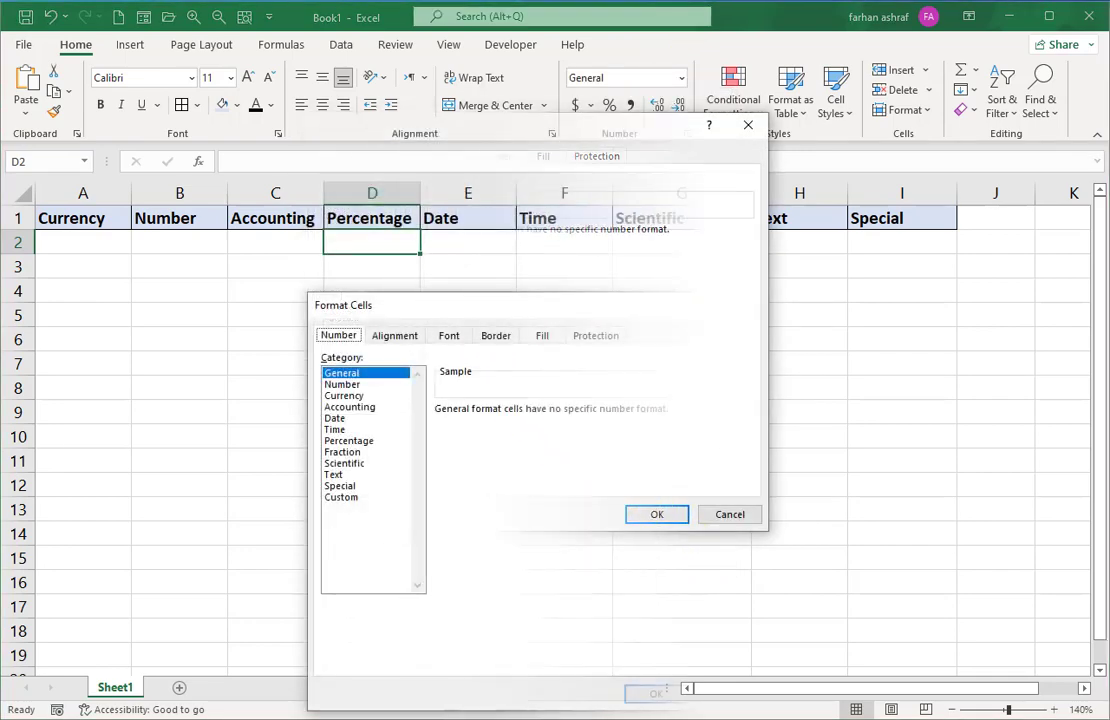
{"action": "left_click", "coordinate": [746, 306]}
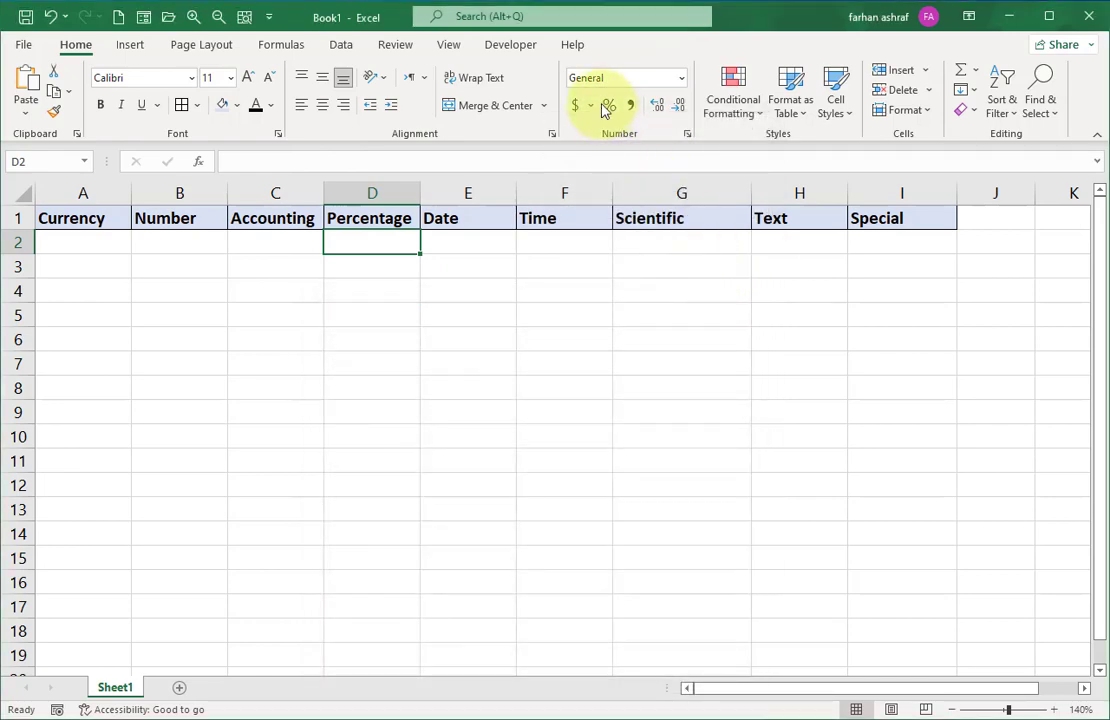
{"action": "left_click", "coordinate": [281, 251]}
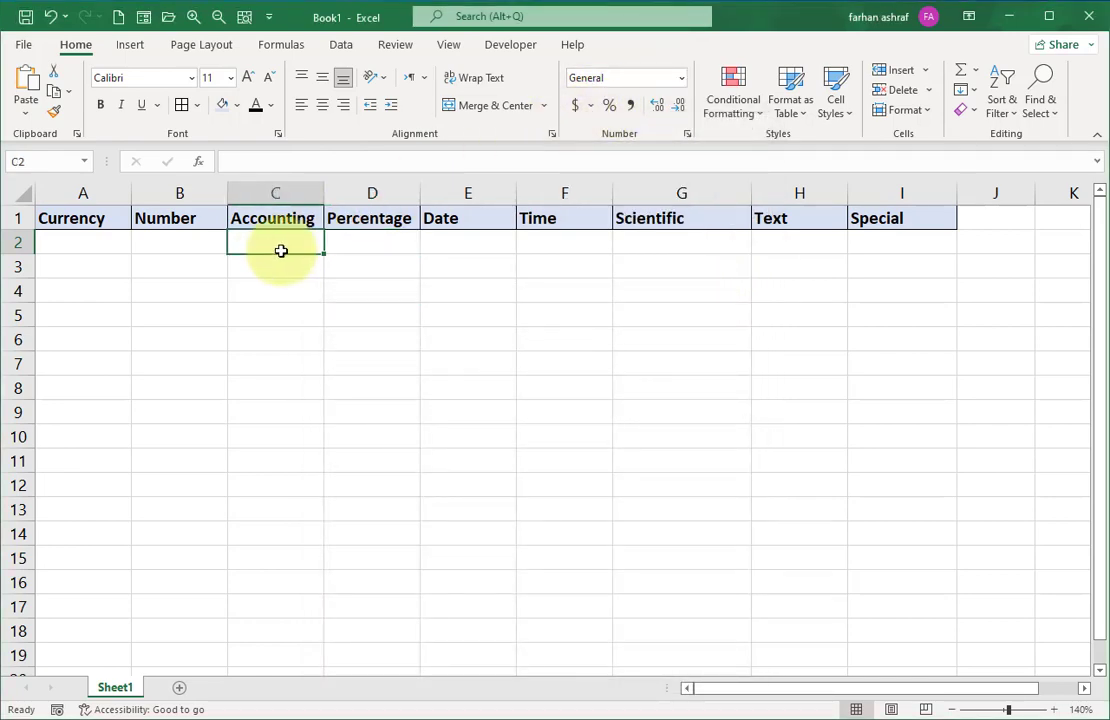
{"action": "left_click", "coordinate": [191, 245]}
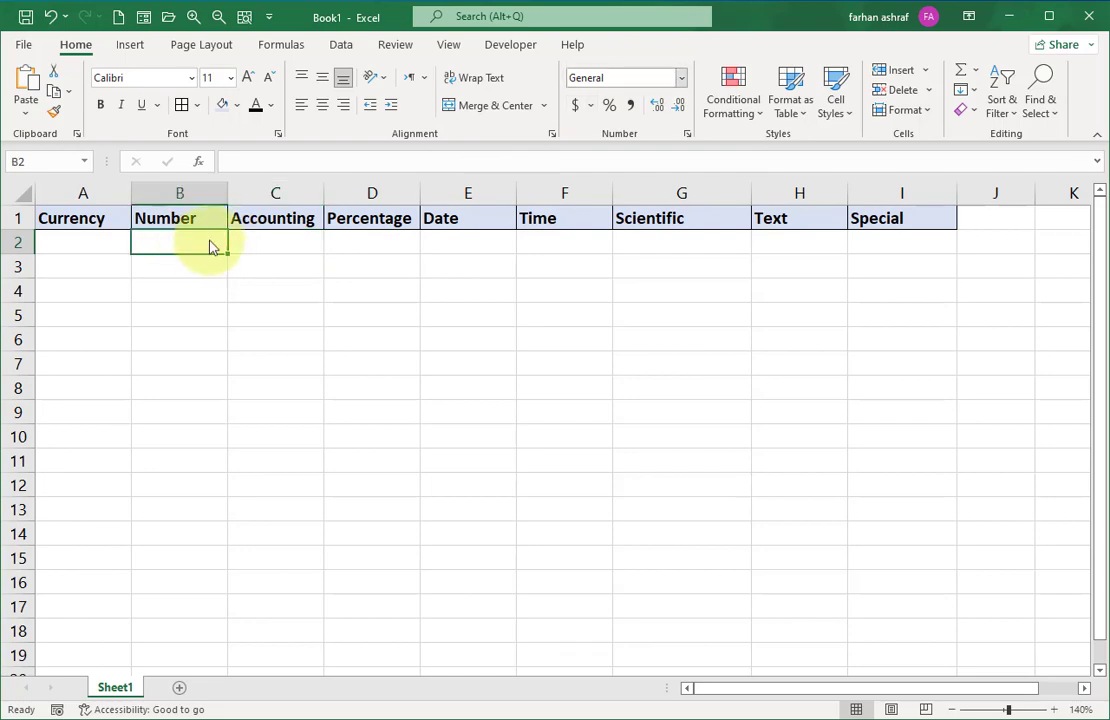
{"action": "left_click", "coordinate": [681, 79]}
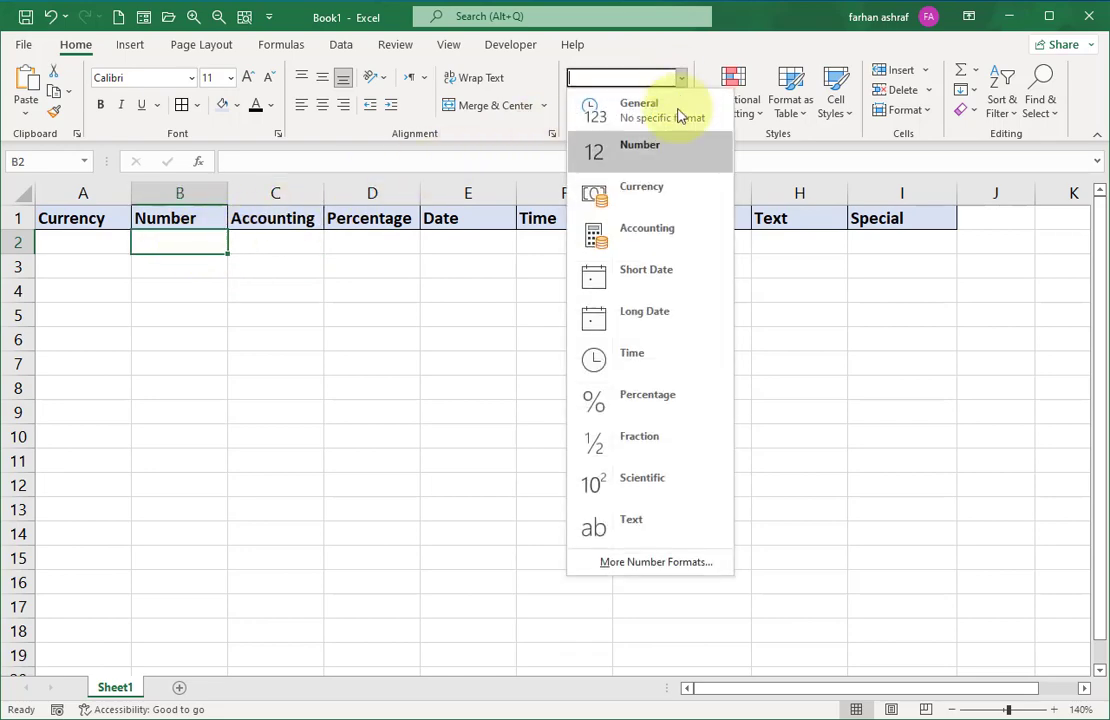
{"action": "left_click", "coordinate": [650, 562]}
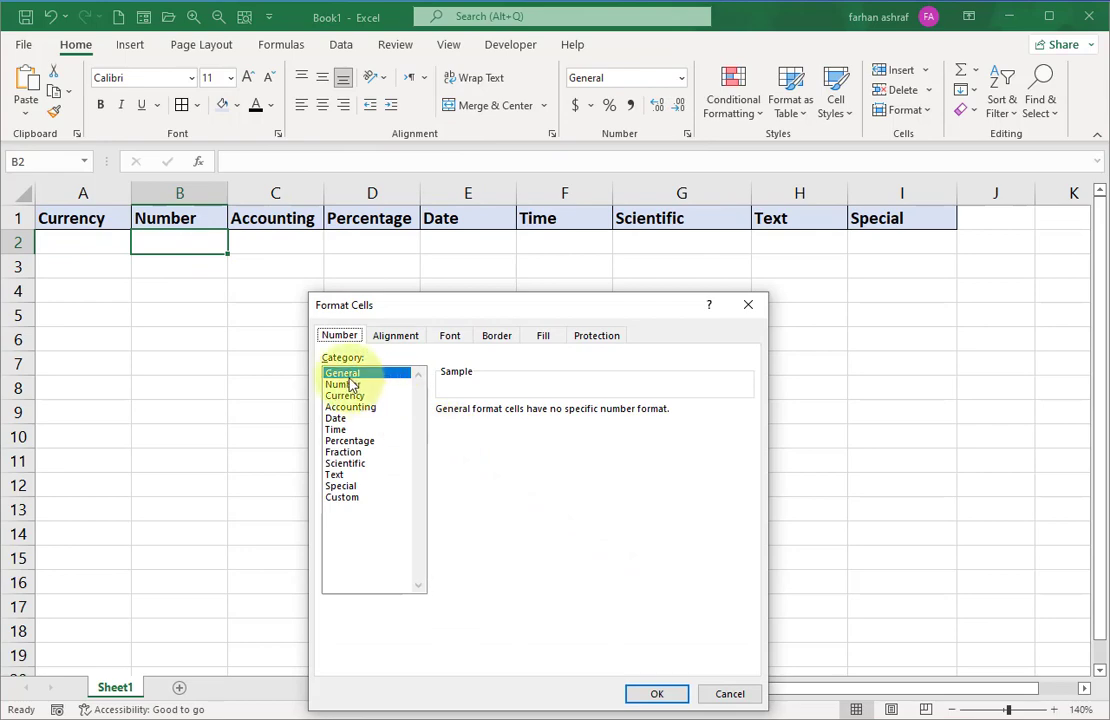
{"action": "left_click", "coordinate": [748, 305]}
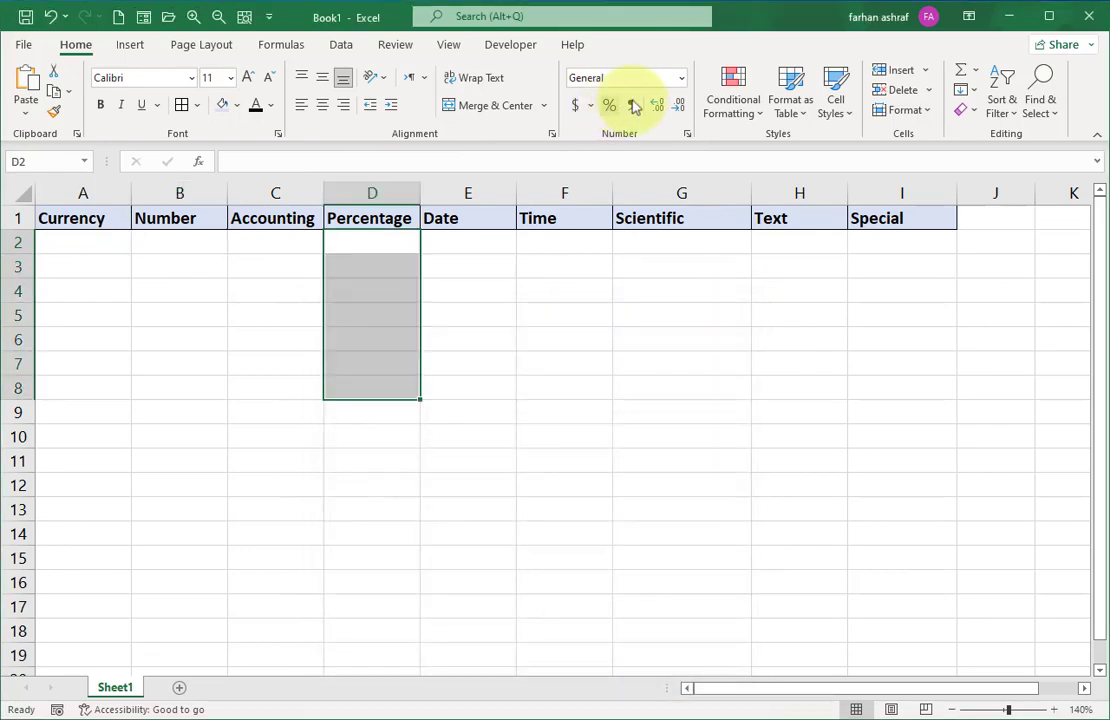
{"action": "left_click", "coordinate": [681, 79]}
{"action": "left_click", "coordinate": [649, 562]}
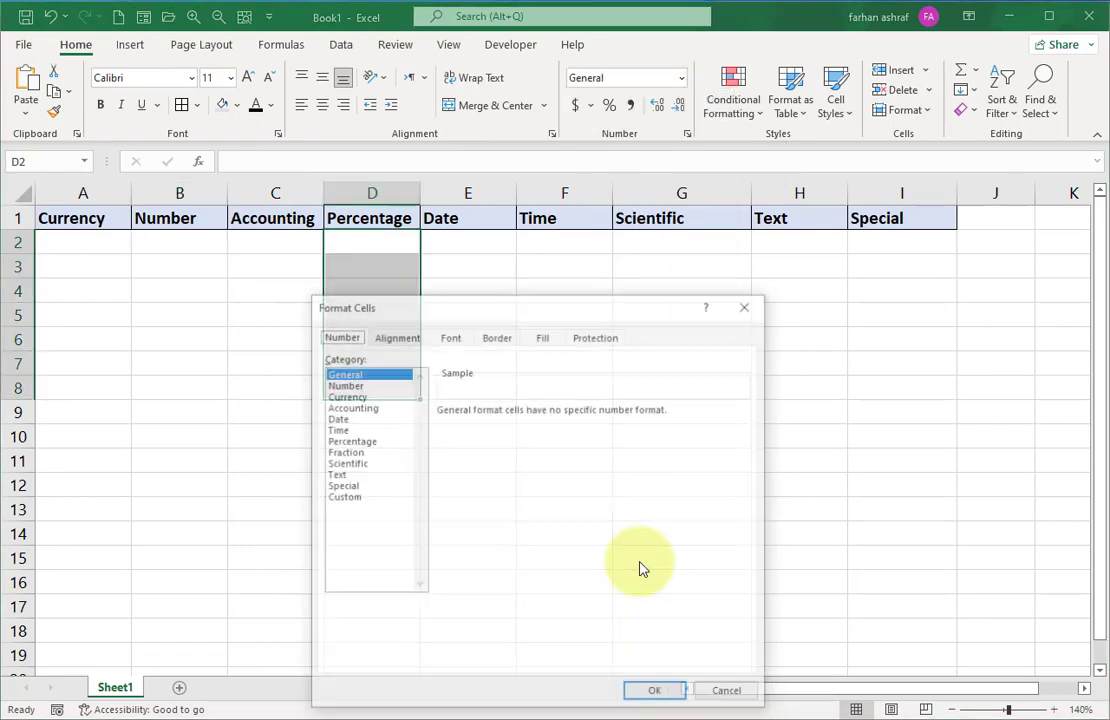
{"action": "left_click", "coordinate": [366, 441]}
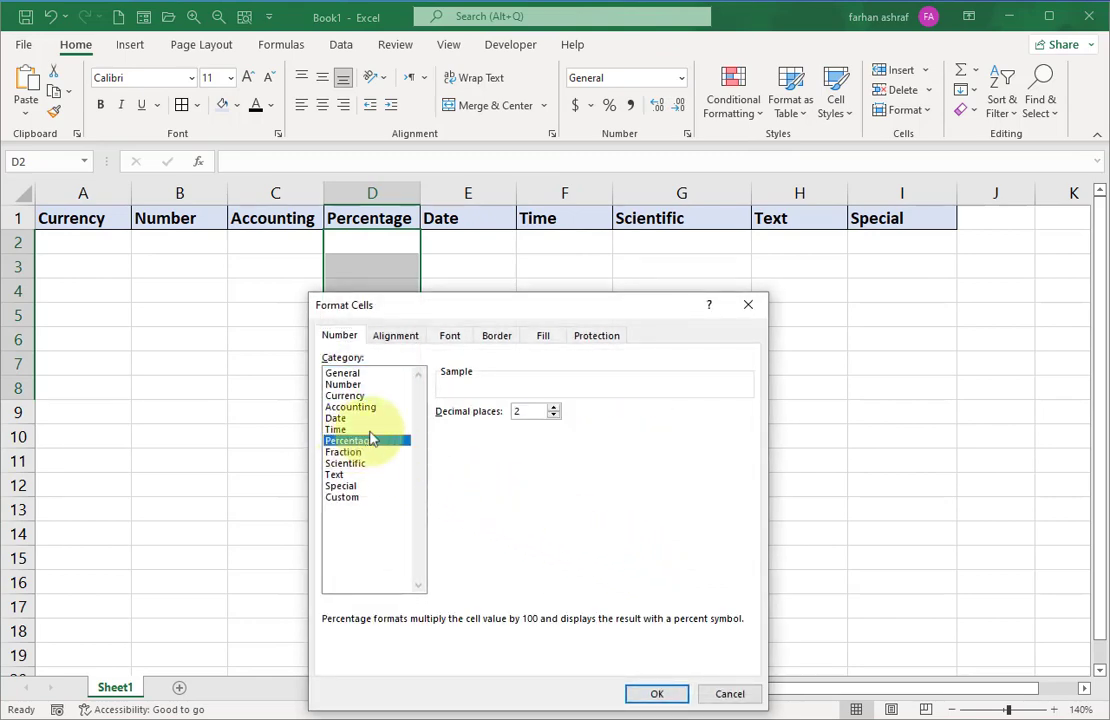
{"action": "left_click", "coordinate": [749, 306]}
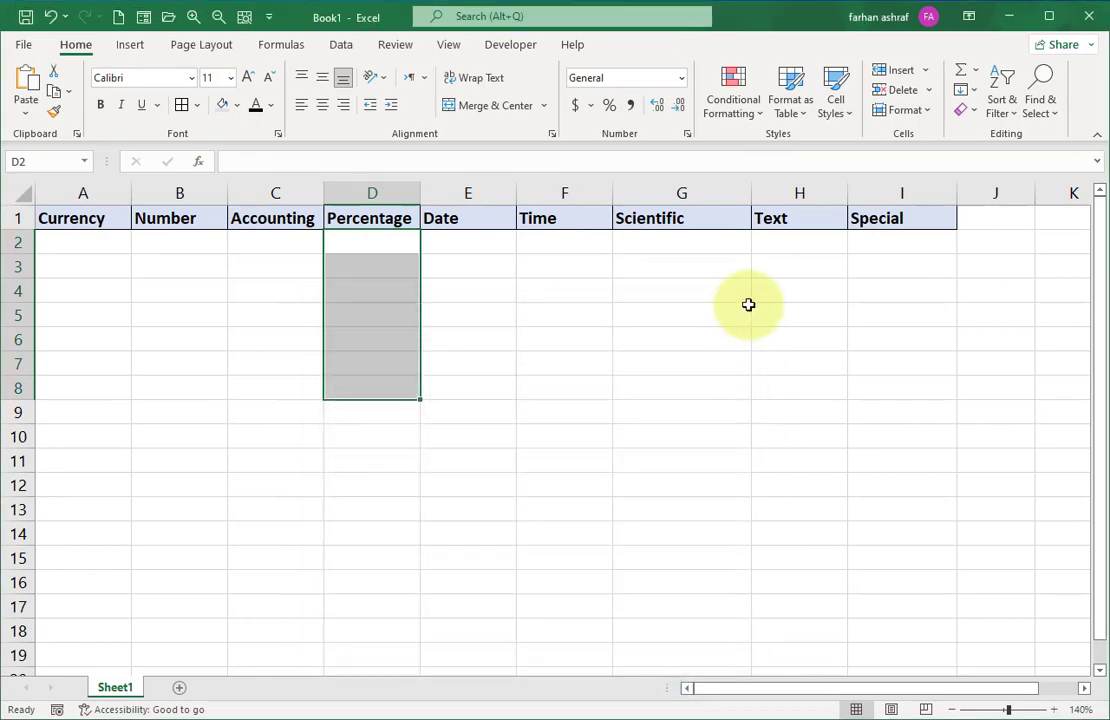
Apply the Percent style to D2:D8 and enter 7%, 56%, 23% and 25% in D2:D5
{"action": "left_click", "coordinate": [612, 106]}
{"action": "type", "text": "7"}
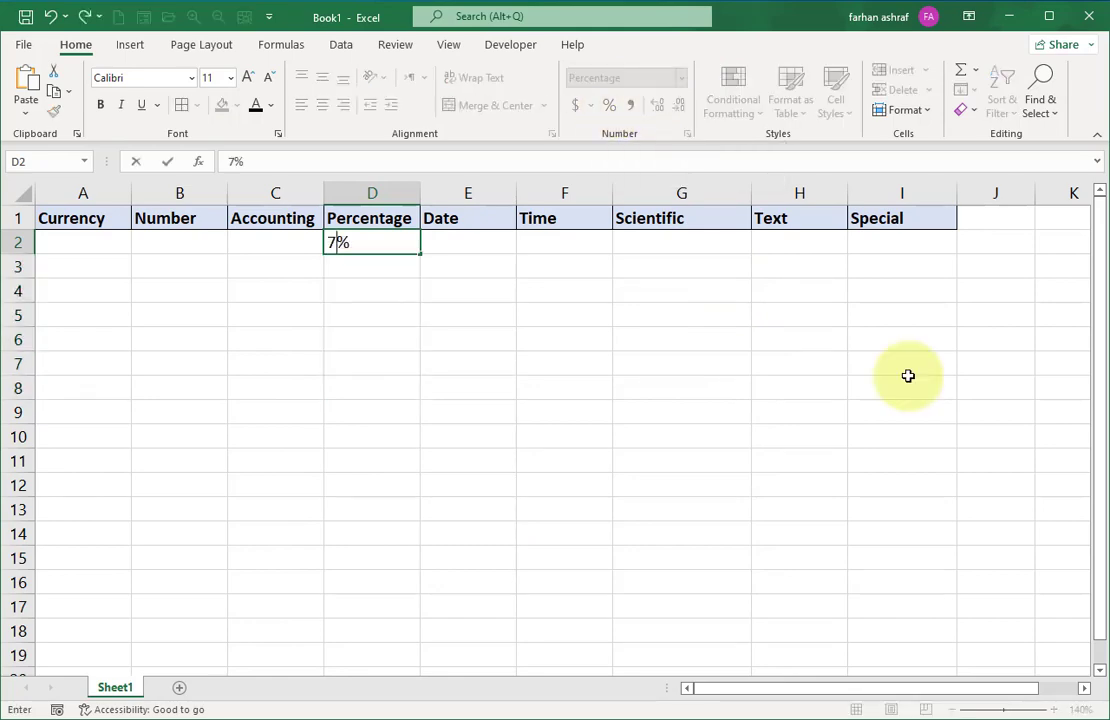
{"action": "key", "text": "Return"}
{"action": "type", "text": "56"}
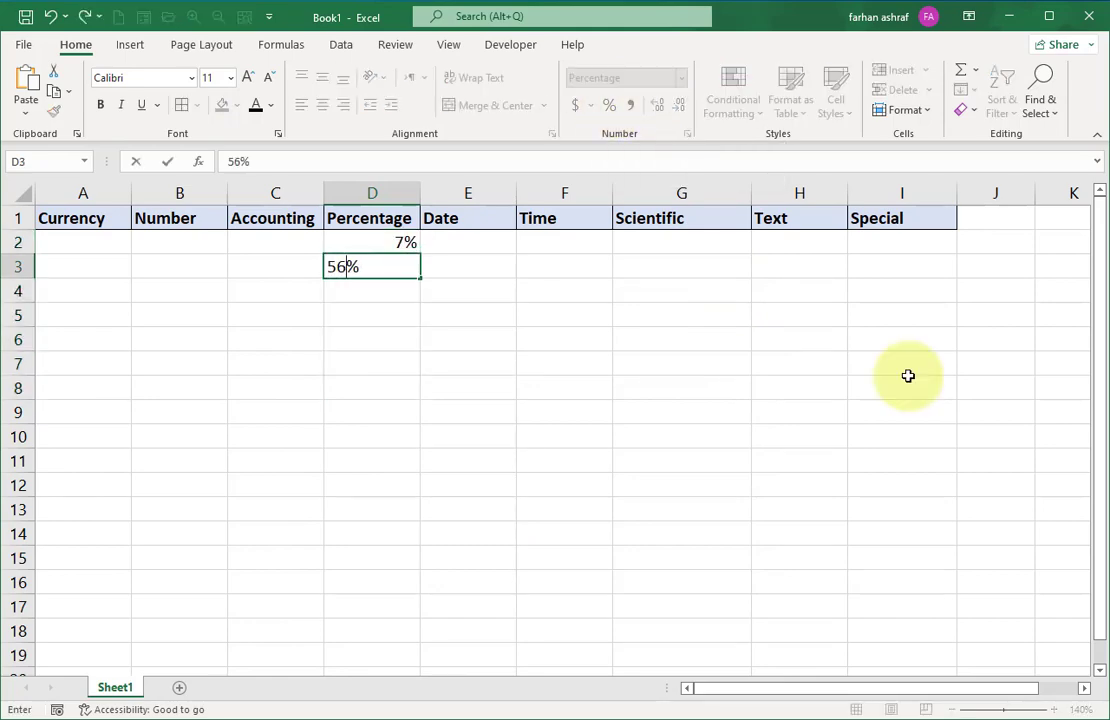
{"action": "key", "text": "Return"}
{"action": "type", "text": "23"}
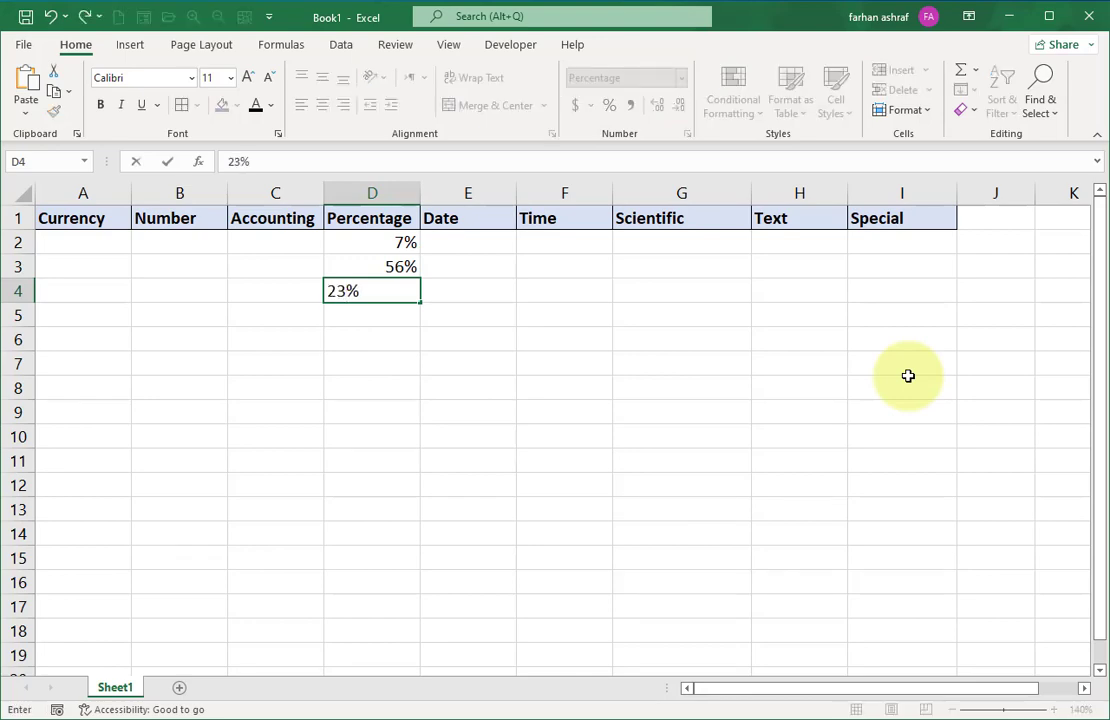
{"action": "key", "text": "Return"}
{"action": "type", "text": "25"}
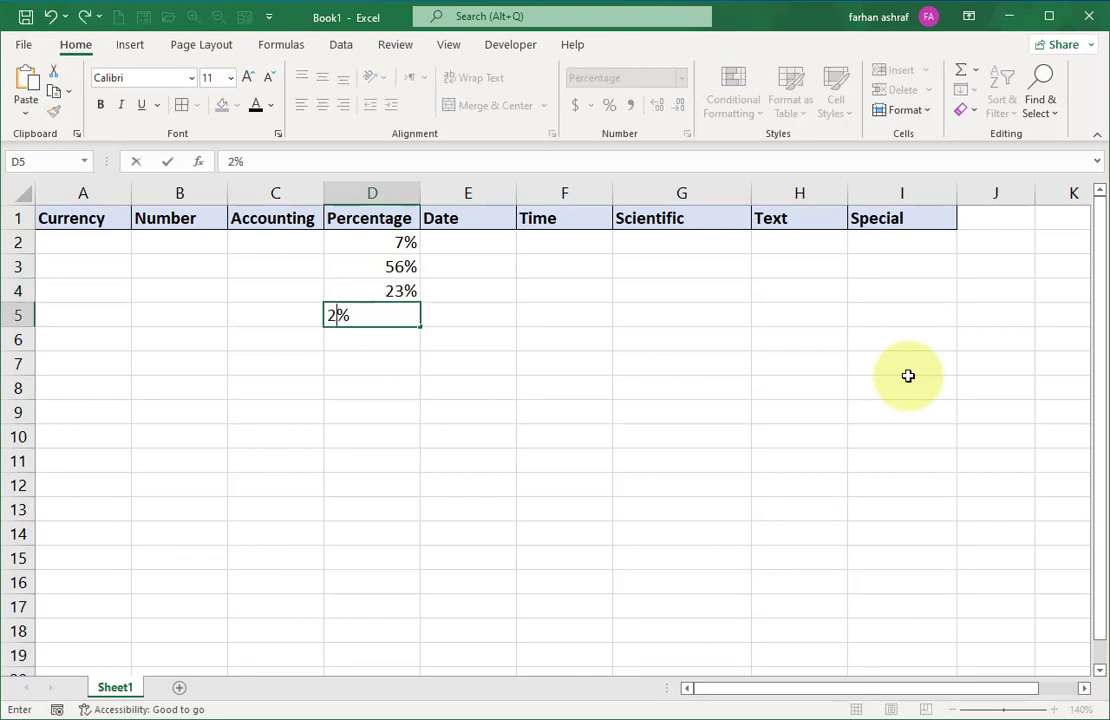
Format the percentages in D2:D5 with two decimal places through the Format Cells dialog
{"action": "left_click_drag", "start_coordinate": [359, 250], "coordinate": [364, 307]}
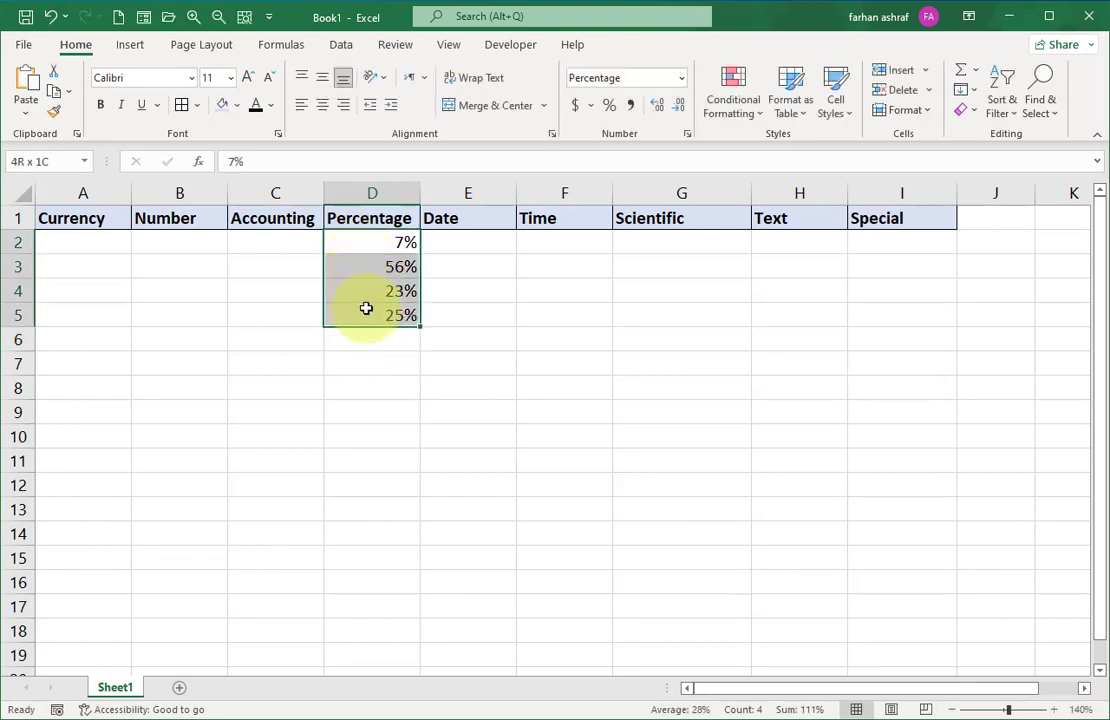
{"action": "left_click", "coordinate": [682, 84]}
{"action": "left_click", "coordinate": [637, 566]}
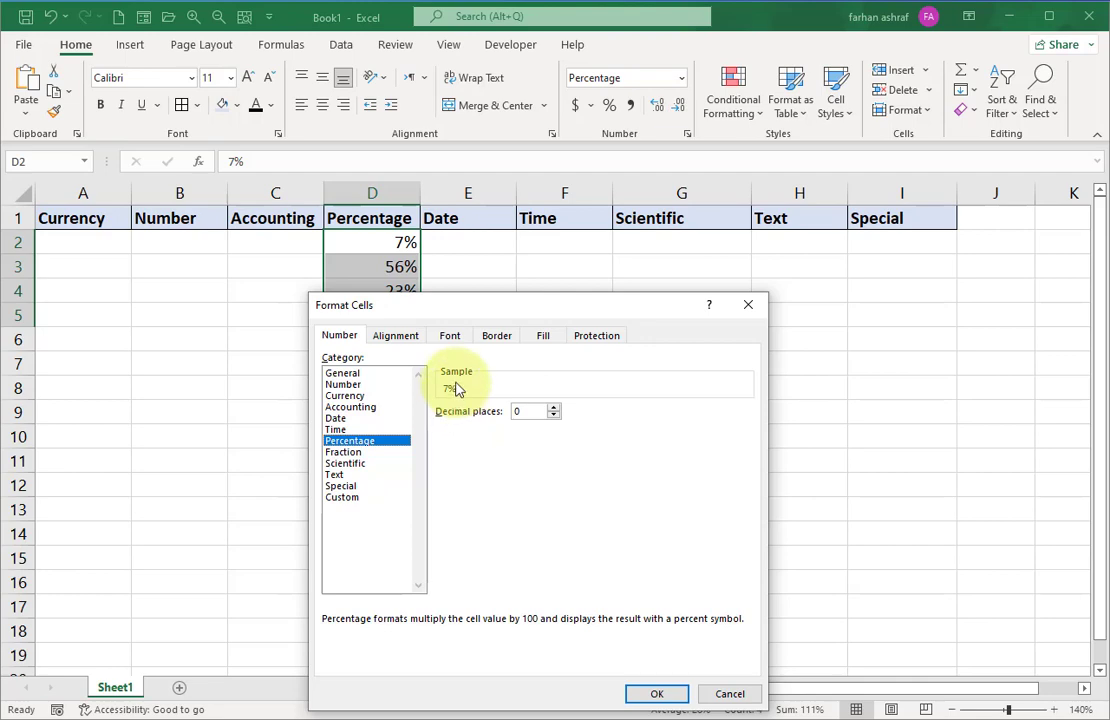
{"action": "left_click_drag", "start_coordinate": [493, 312], "coordinate": [668, 193]}
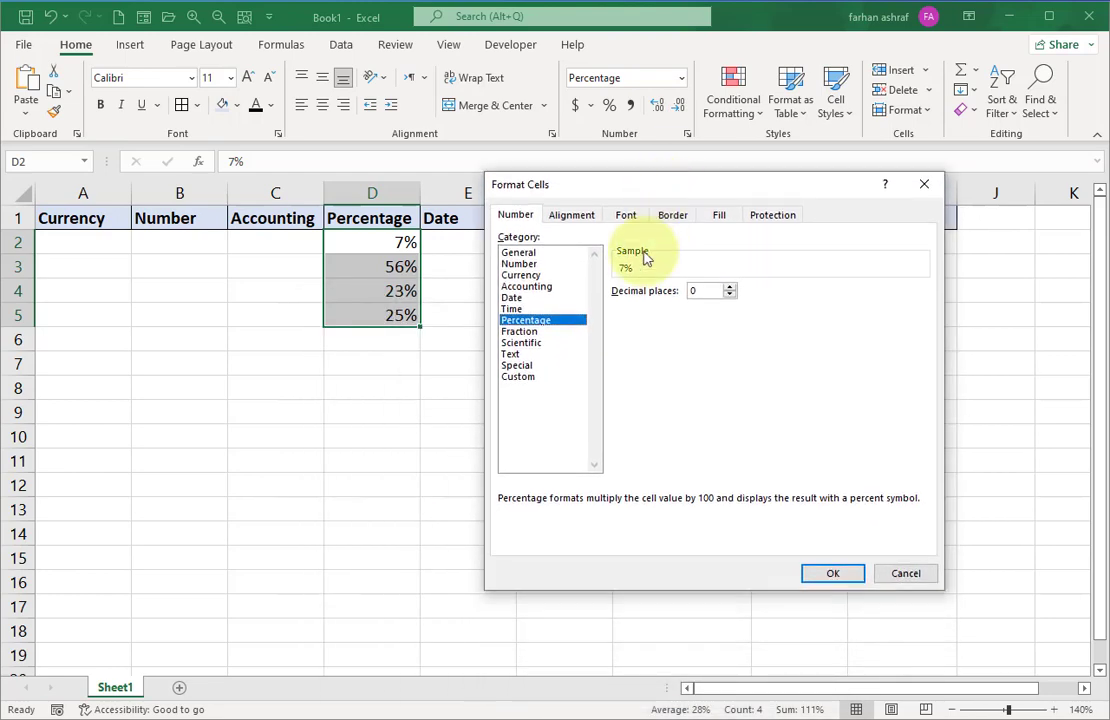
{"action": "left_click", "coordinate": [731, 288]}
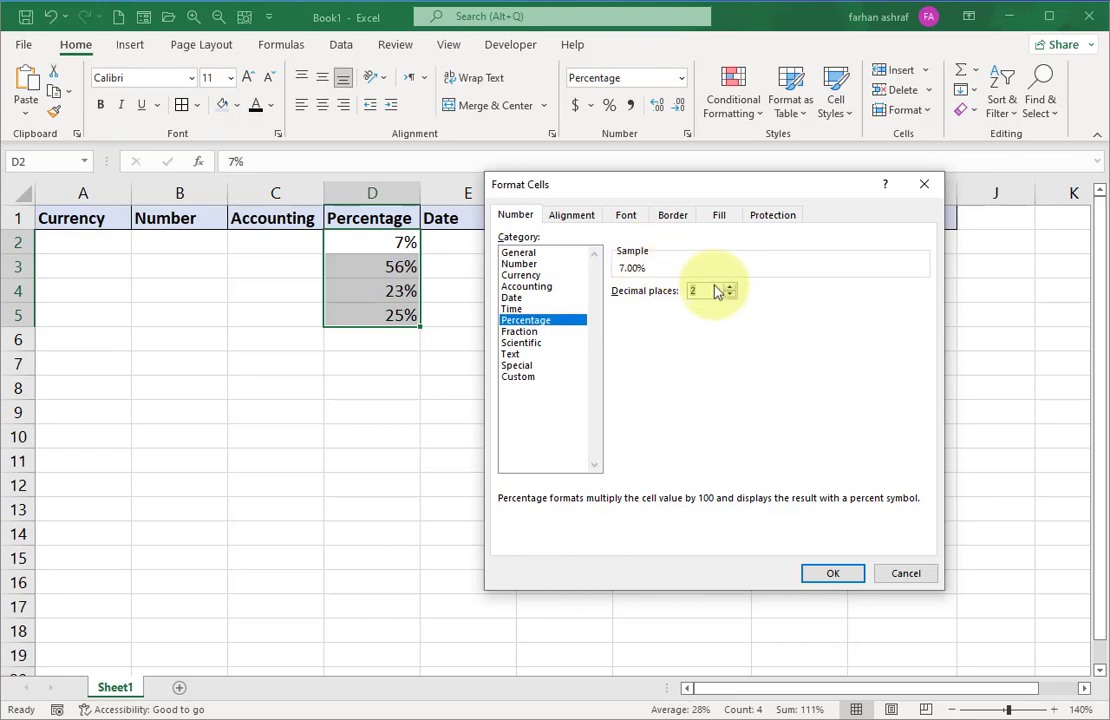
{"action": "left_click", "coordinate": [833, 574]}
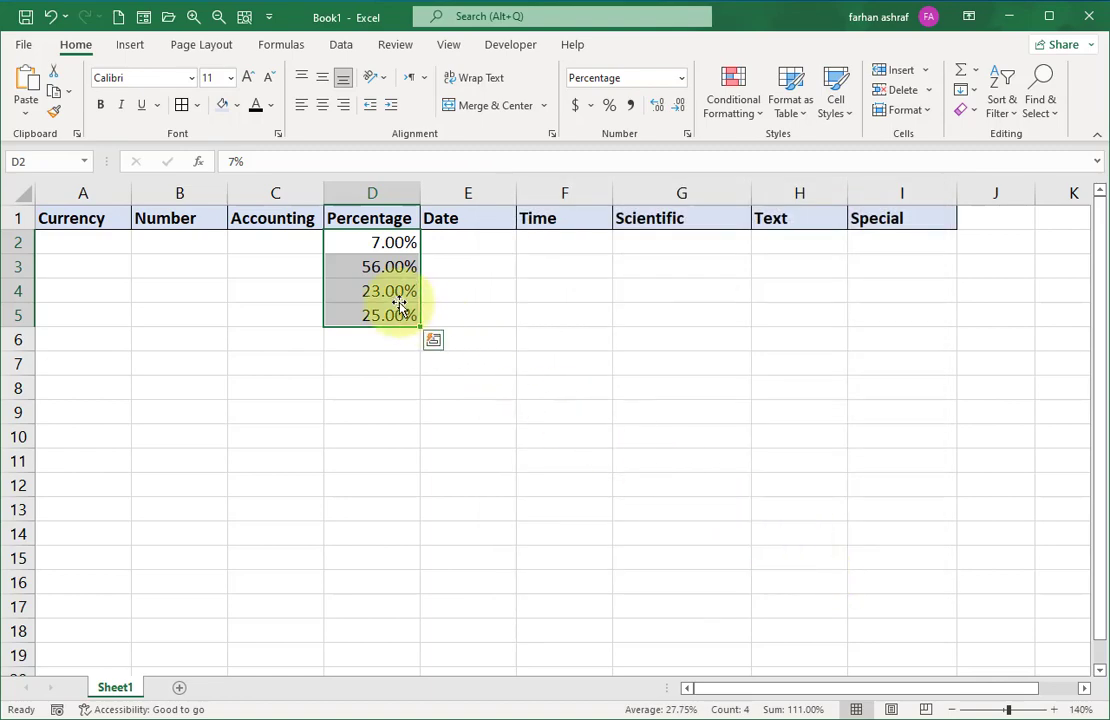
Decrease the decimals of D2:D5 to zero, increase them back to two, and reduce them to zero again
{"action": "left_click", "coordinate": [679, 110]}
{"action": "left_click", "coordinate": [679, 110]}
{"action": "left_click", "coordinate": [659, 108]}
{"action": "left_click", "coordinate": [659, 108]}
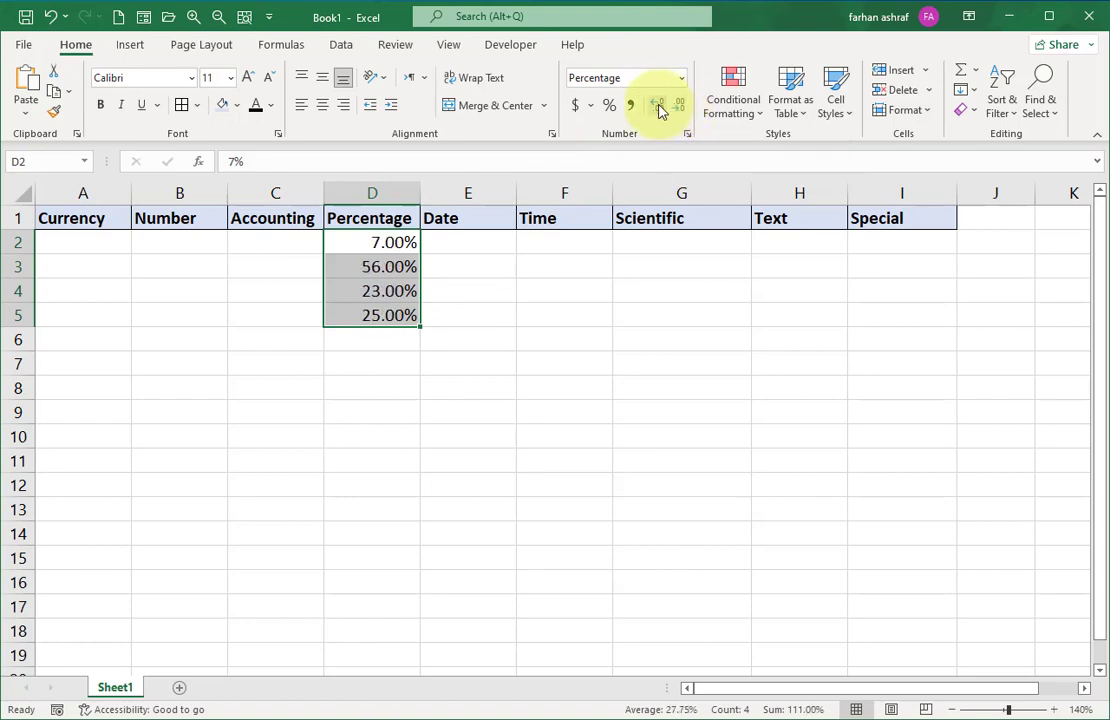
{"action": "left_click", "coordinate": [679, 111]}
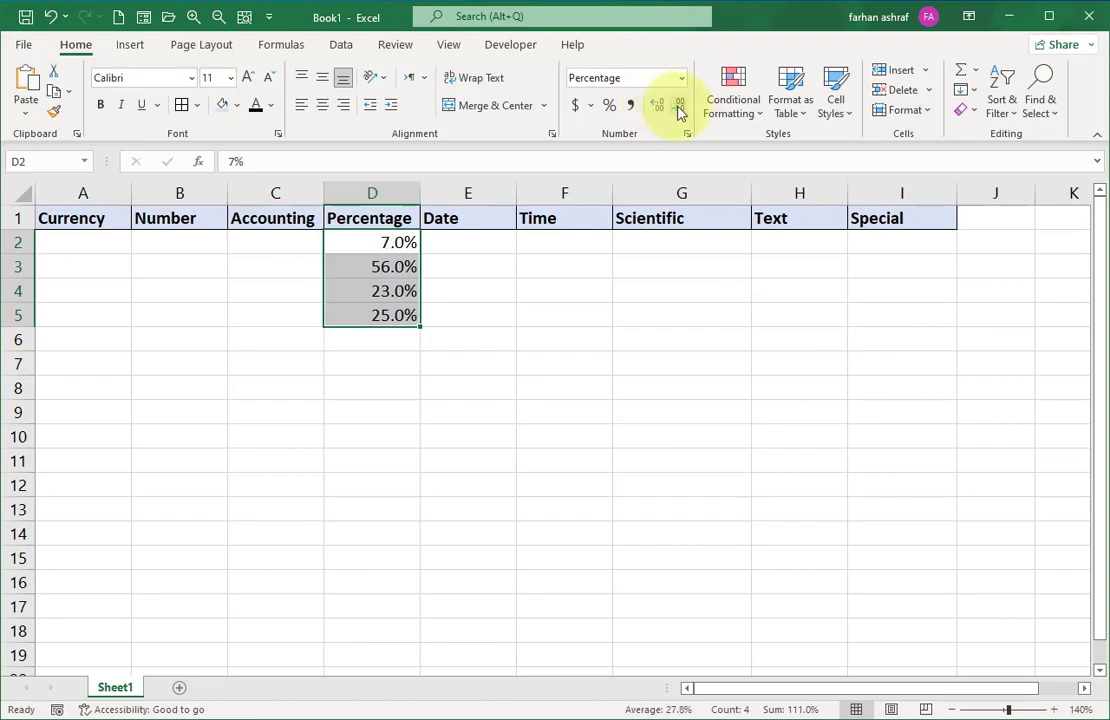
{"action": "left_click", "coordinate": [679, 110]}
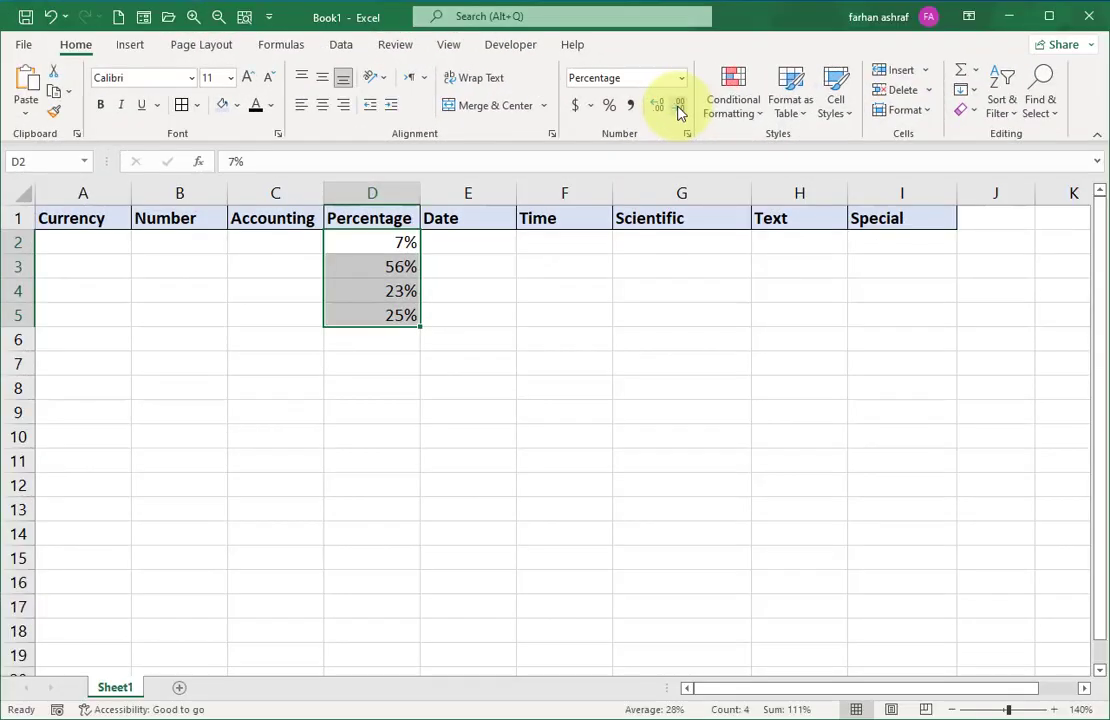
Change the number format of D2:D5 to General
{"action": "left_click", "coordinate": [406, 365]}
{"action": "left_click_drag", "start_coordinate": [401, 243], "coordinate": [406, 302]}
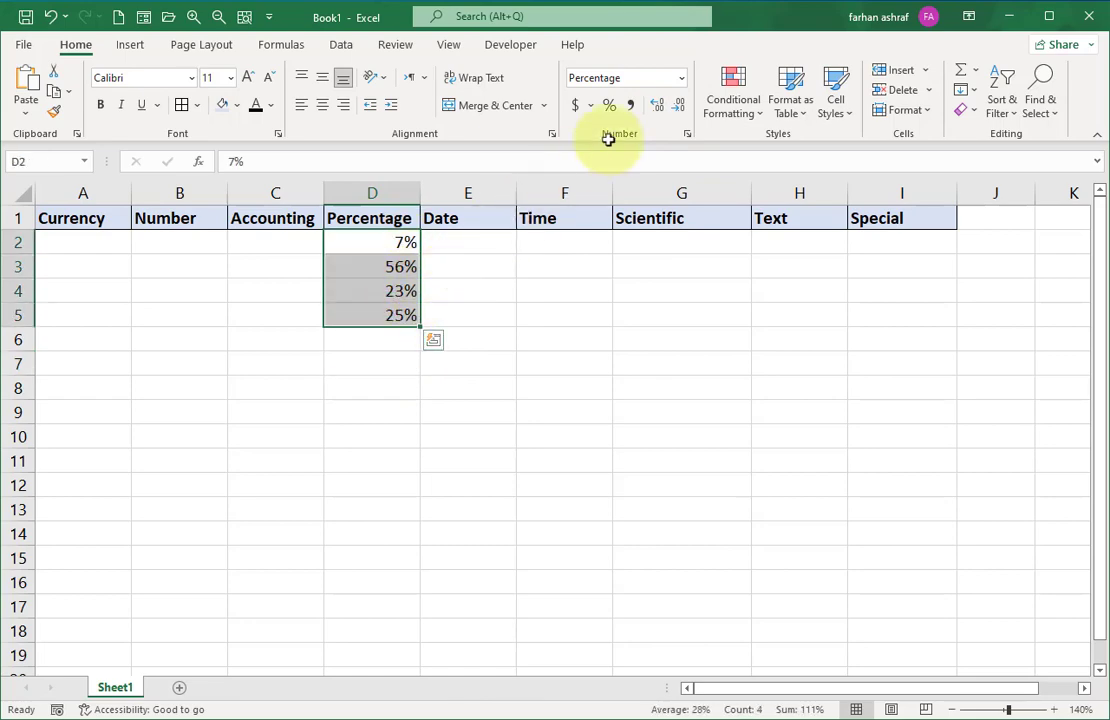
{"action": "left_click", "coordinate": [684, 80]}
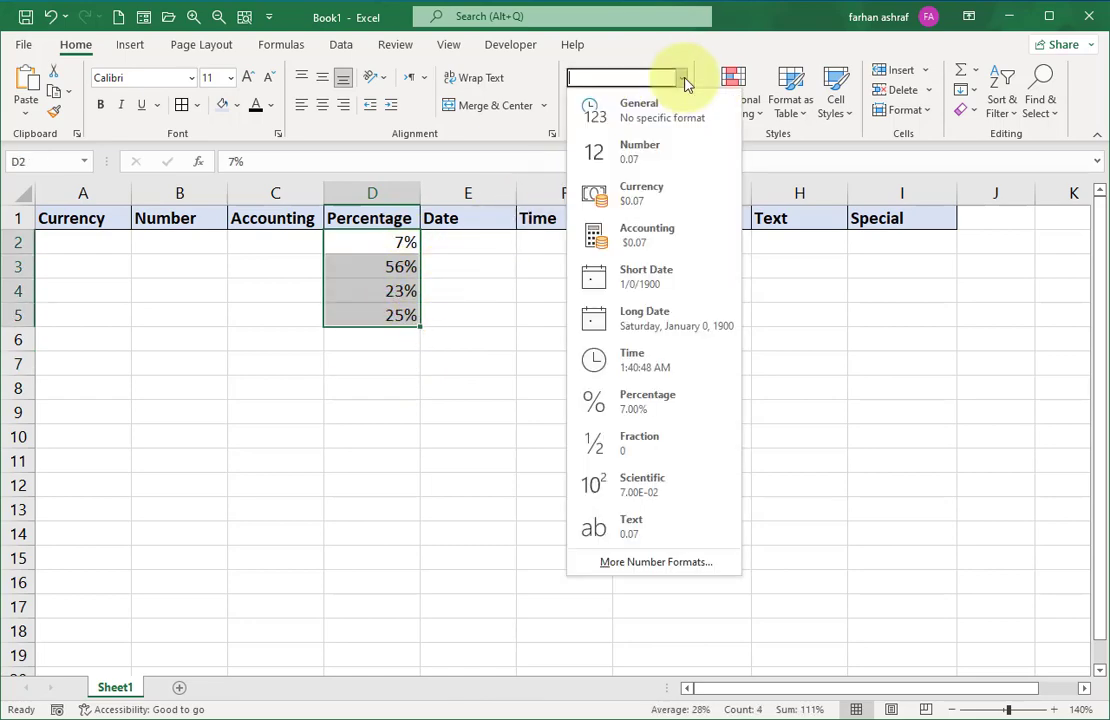
{"action": "left_click", "coordinate": [640, 118]}
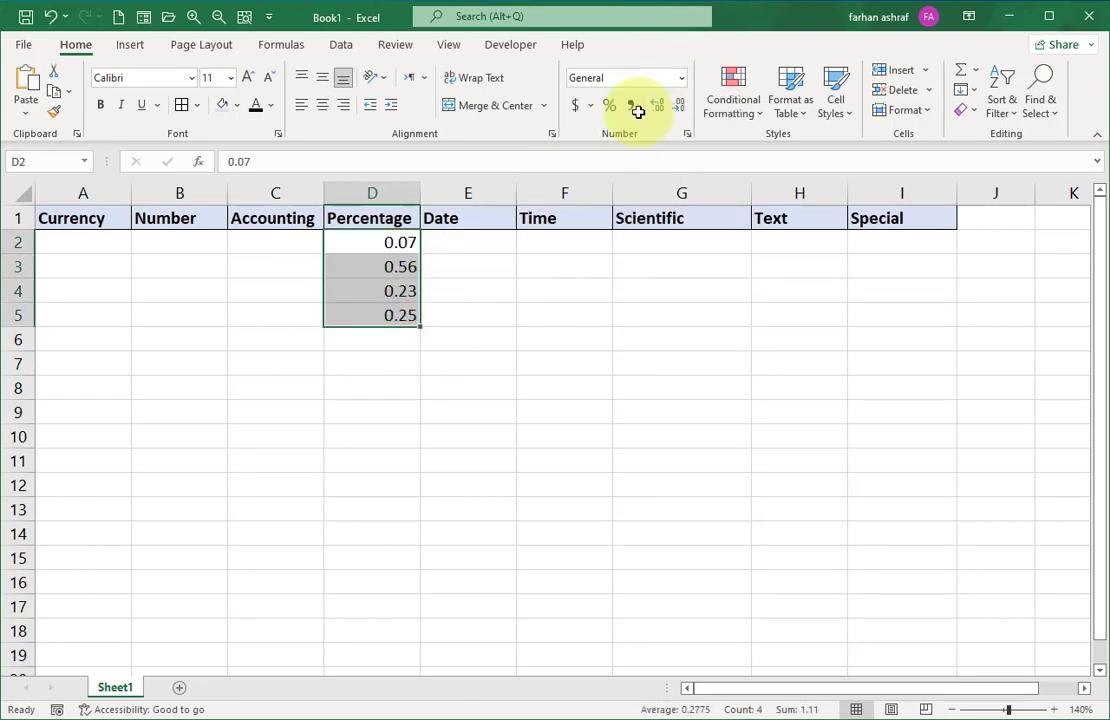
{"action": "left_click", "coordinate": [393, 346]}
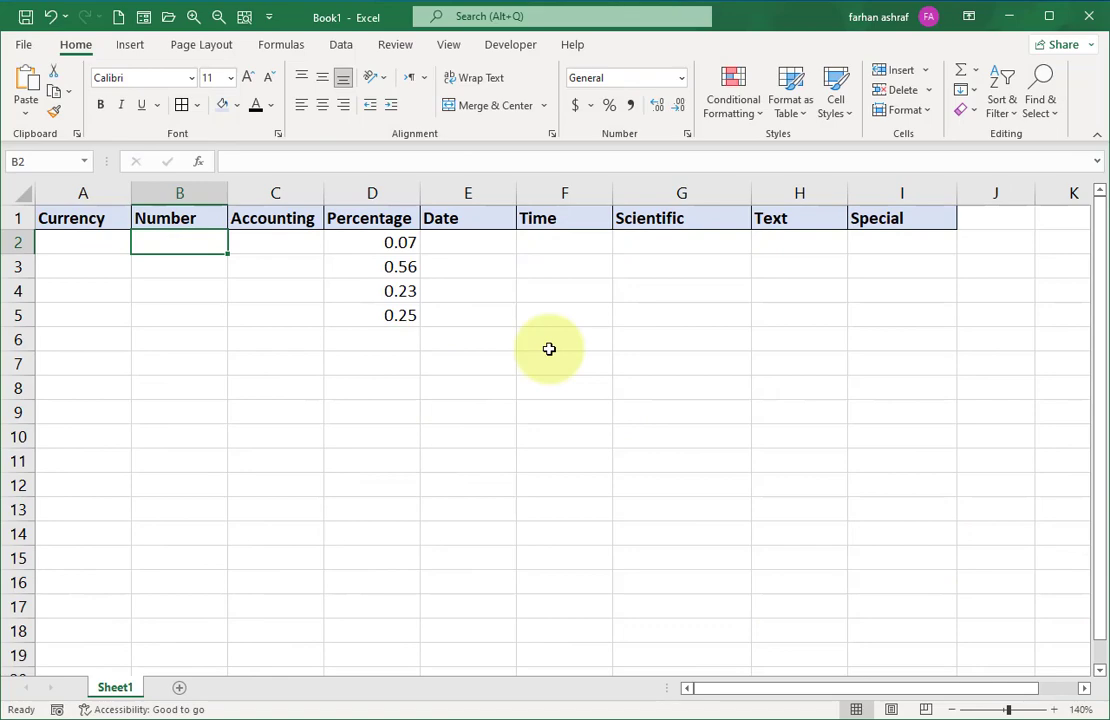
Enter 456978, 564 and 12356 in cells B2 to B4 of the Number column
{"action": "type", "text": "456978"}
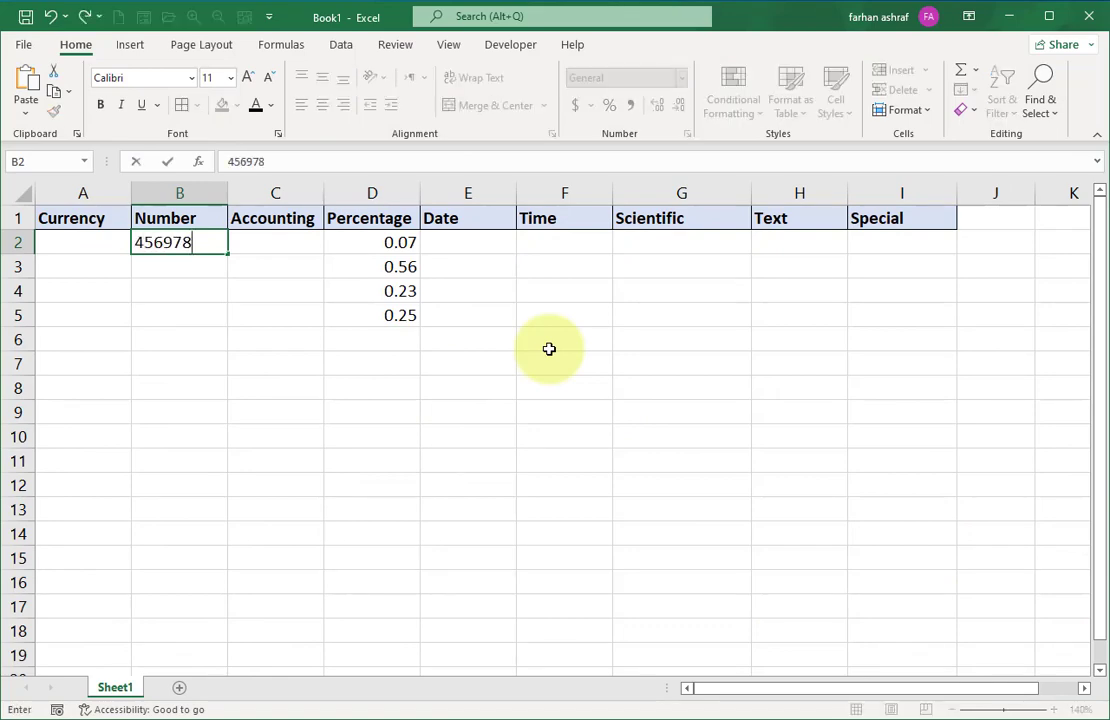
{"action": "key", "text": "Return"}
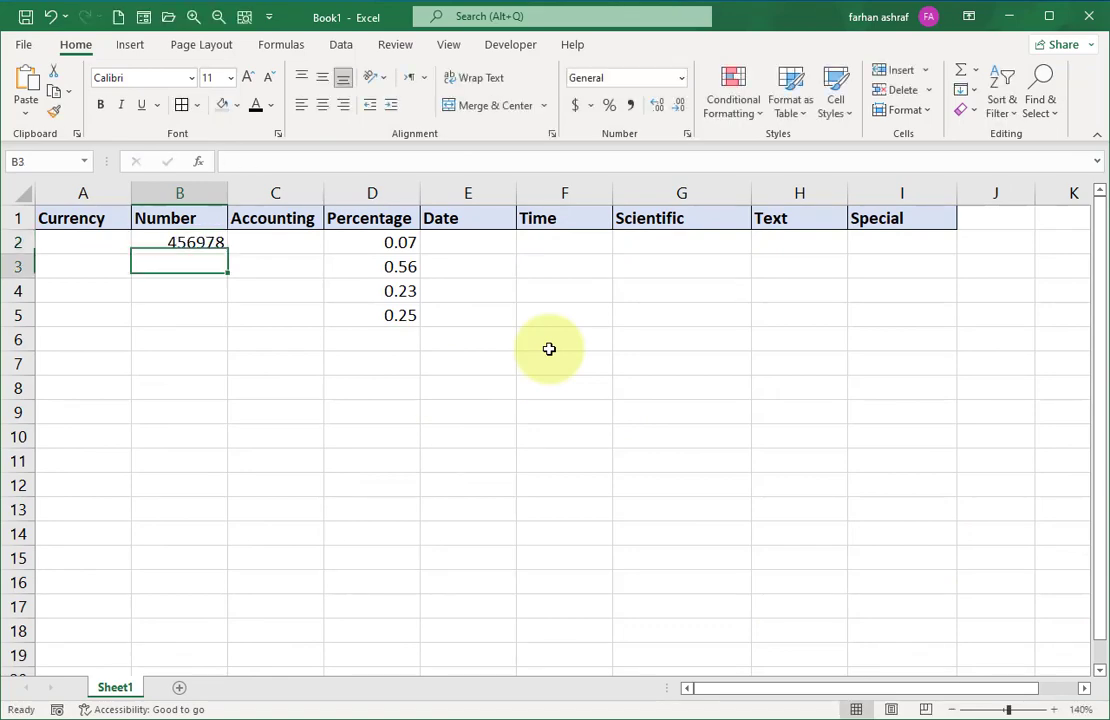
{"action": "type", "text": "564"}
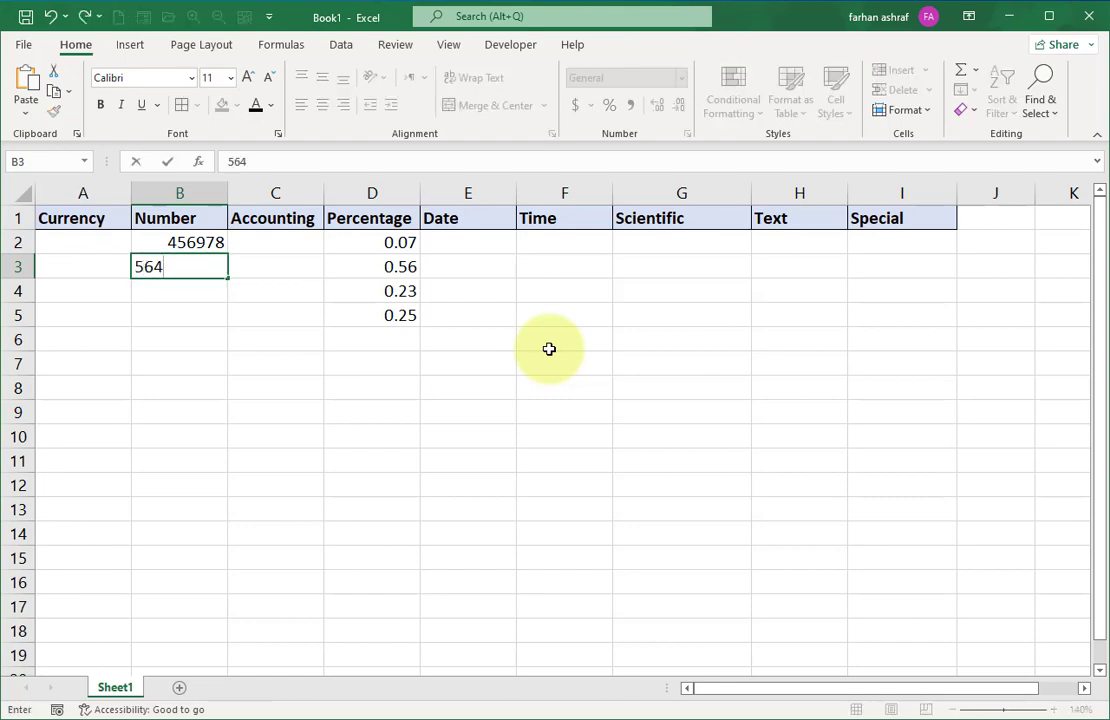
{"action": "key", "text": "Return"}
{"action": "type", "text": "12356"}
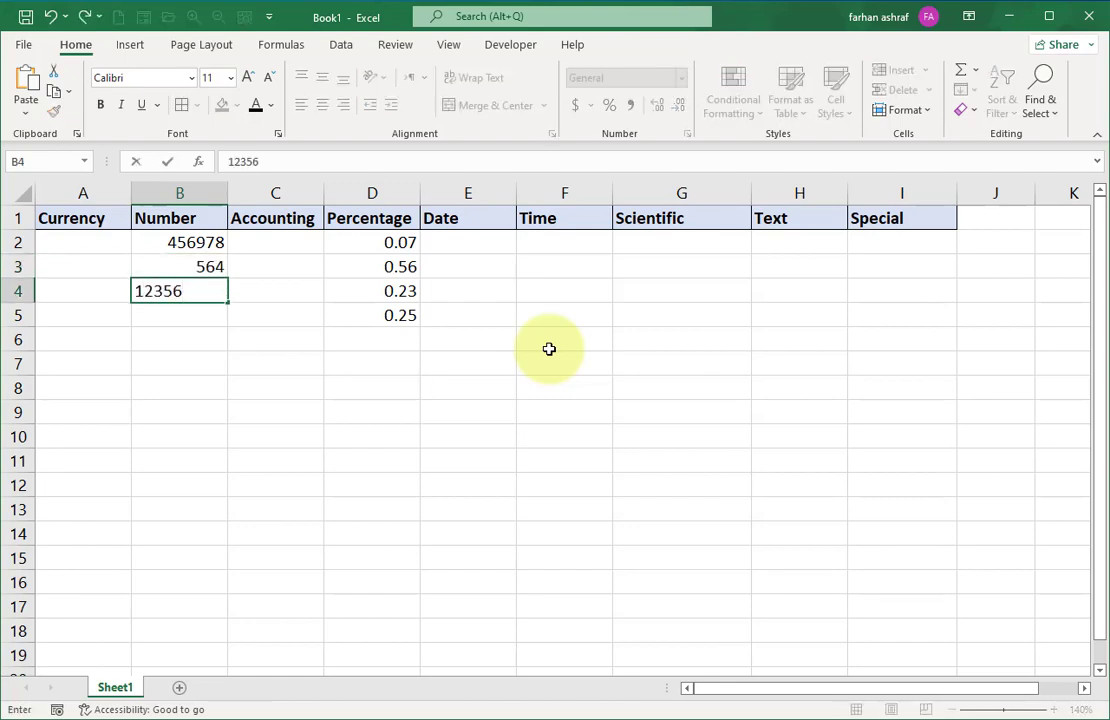
{"action": "key", "text": "Return"}
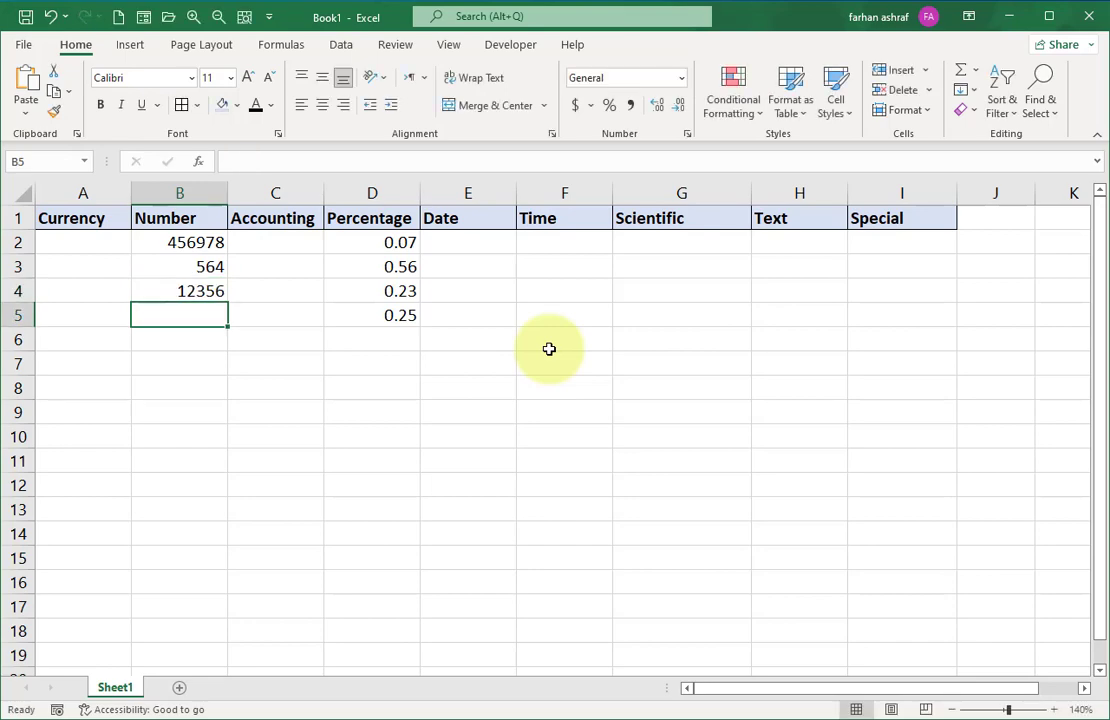
Enter 458 in cell B5, and format B2:B5 as Number with 0 decimal places
{"action": "type", "text": "458"}
{"action": "key", "text": "Return"}
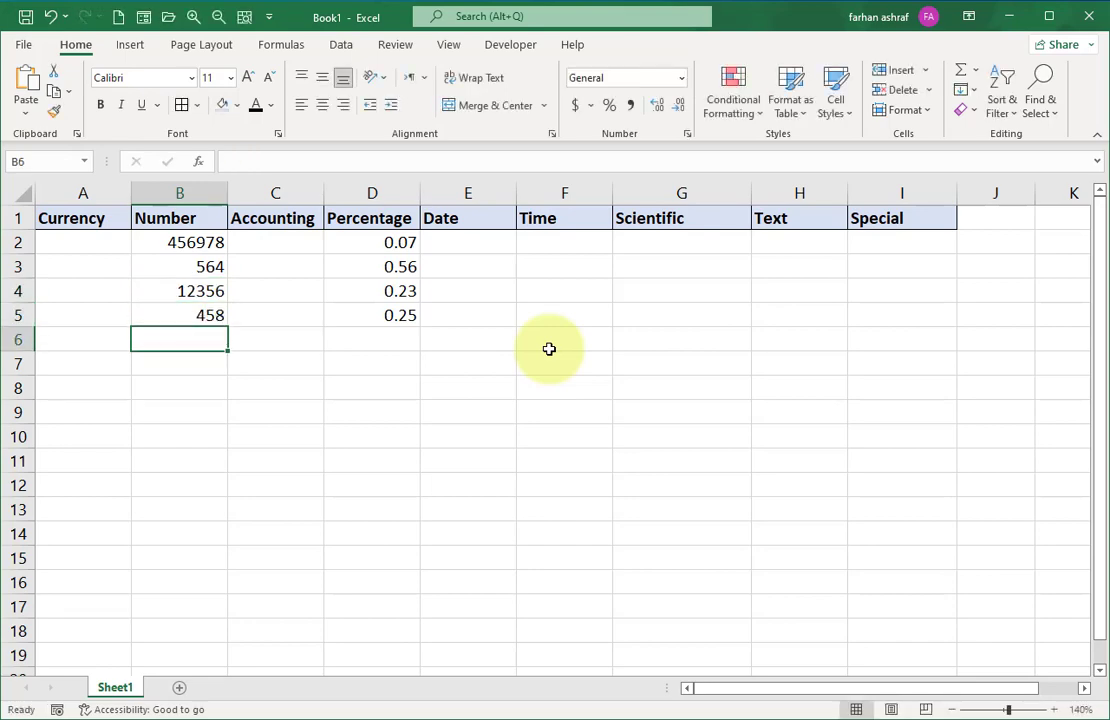
{"action": "left_click", "coordinate": [206, 243]}
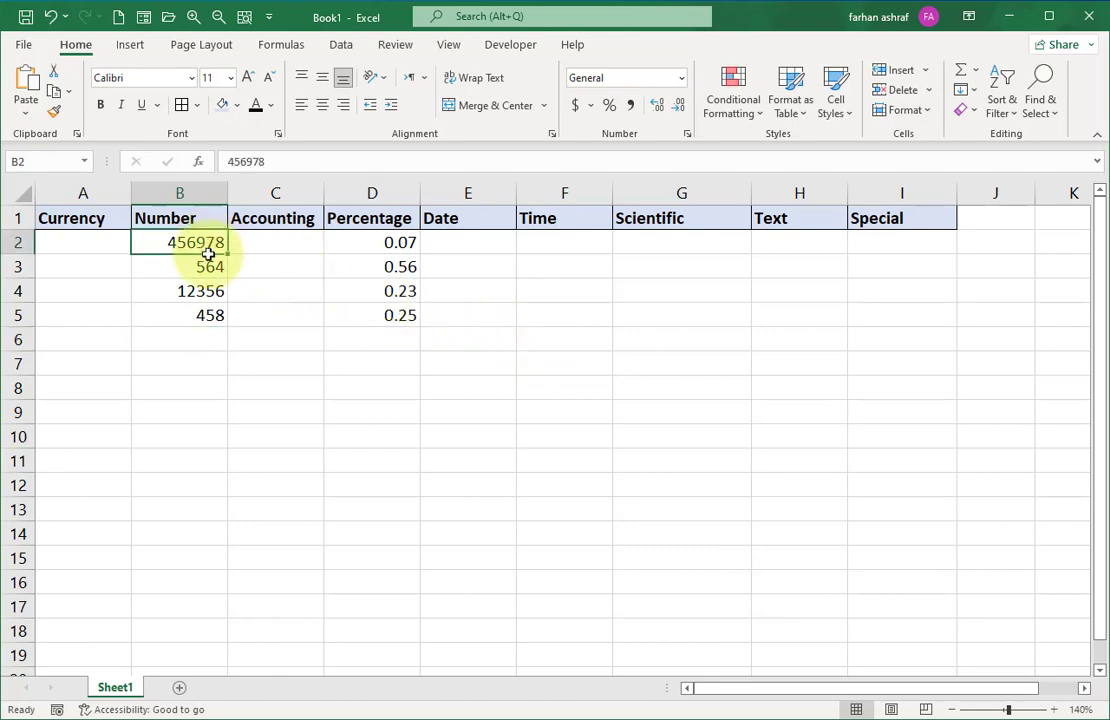
{"action": "left_click_drag", "start_coordinate": [212, 242], "coordinate": [206, 312]}
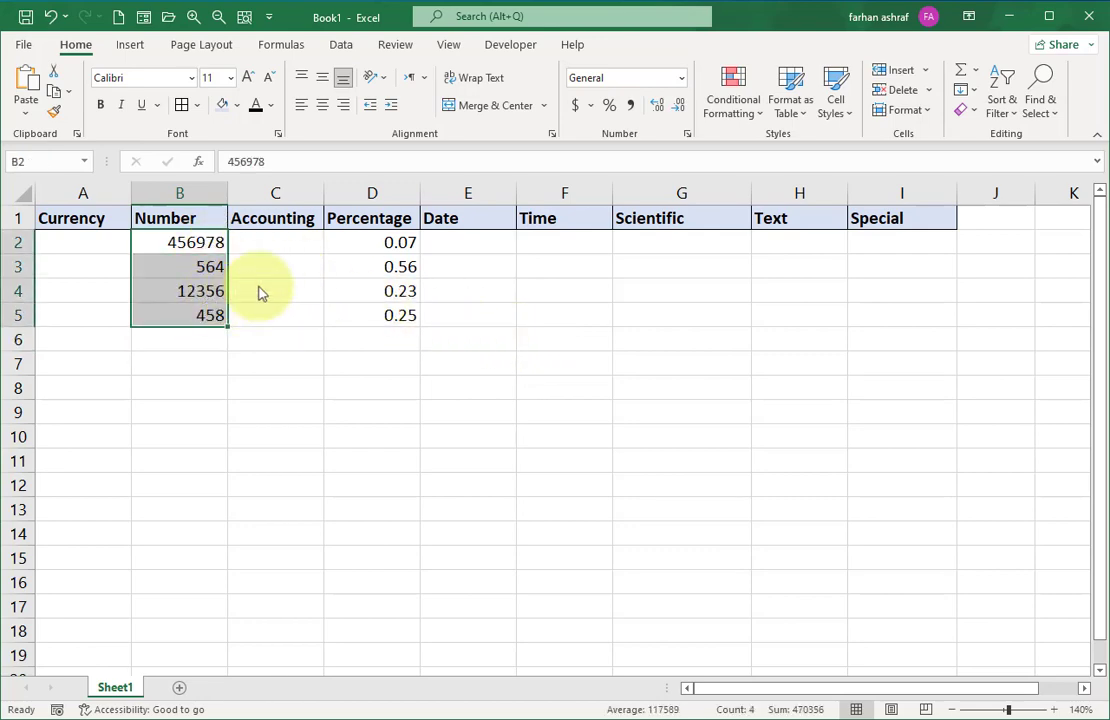
{"action": "left_click", "coordinate": [681, 78]}
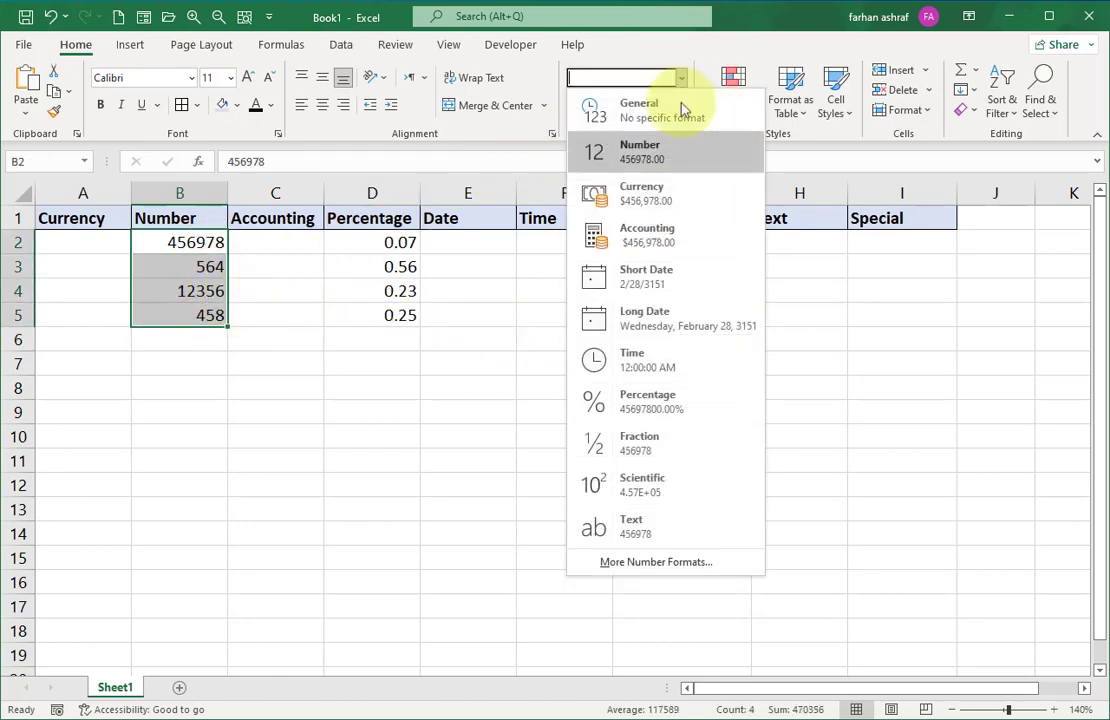
{"action": "left_click", "coordinate": [658, 565]}
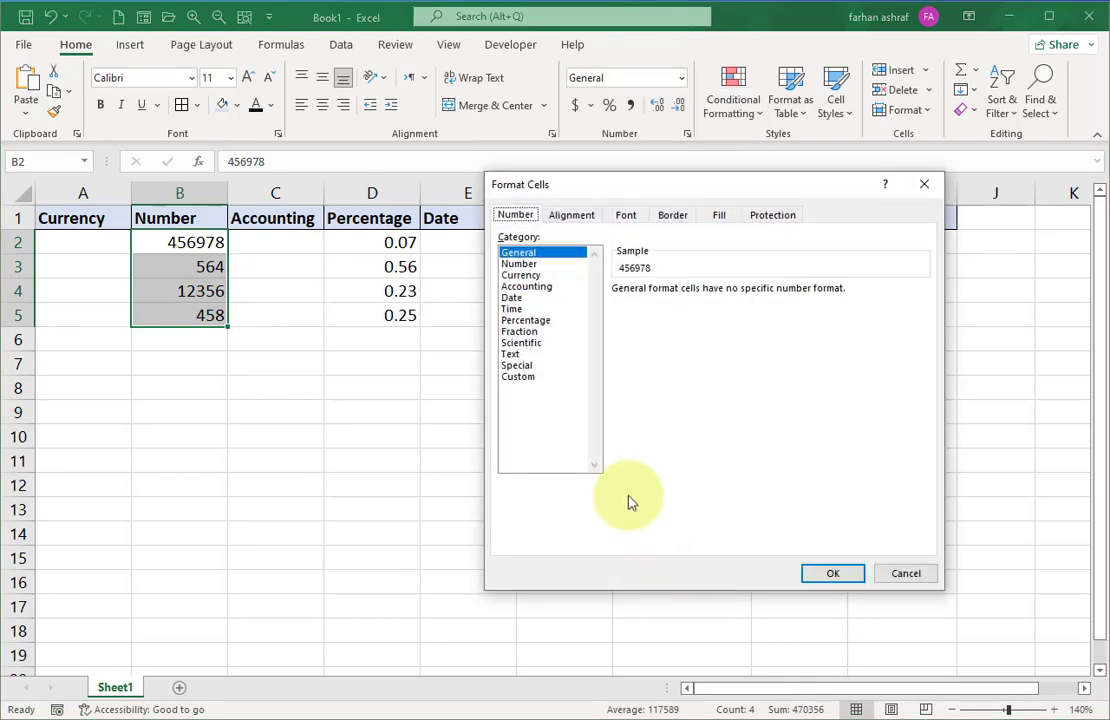
{"action": "left_click", "coordinate": [522, 264]}
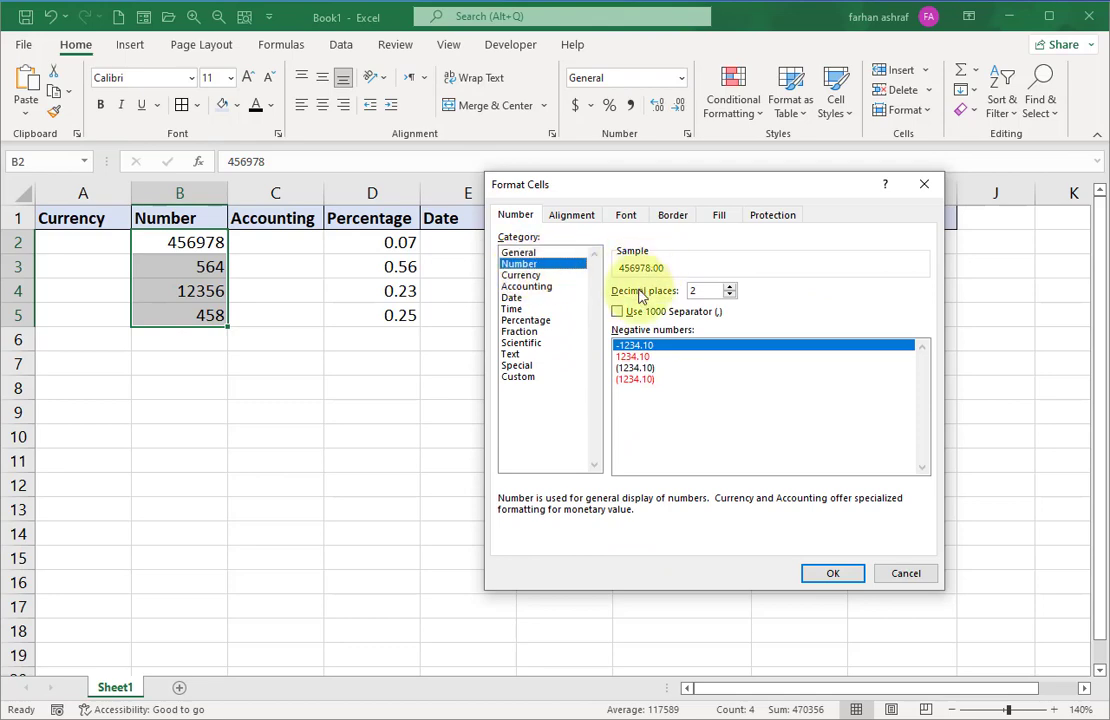
{"action": "type", "text": "0"}
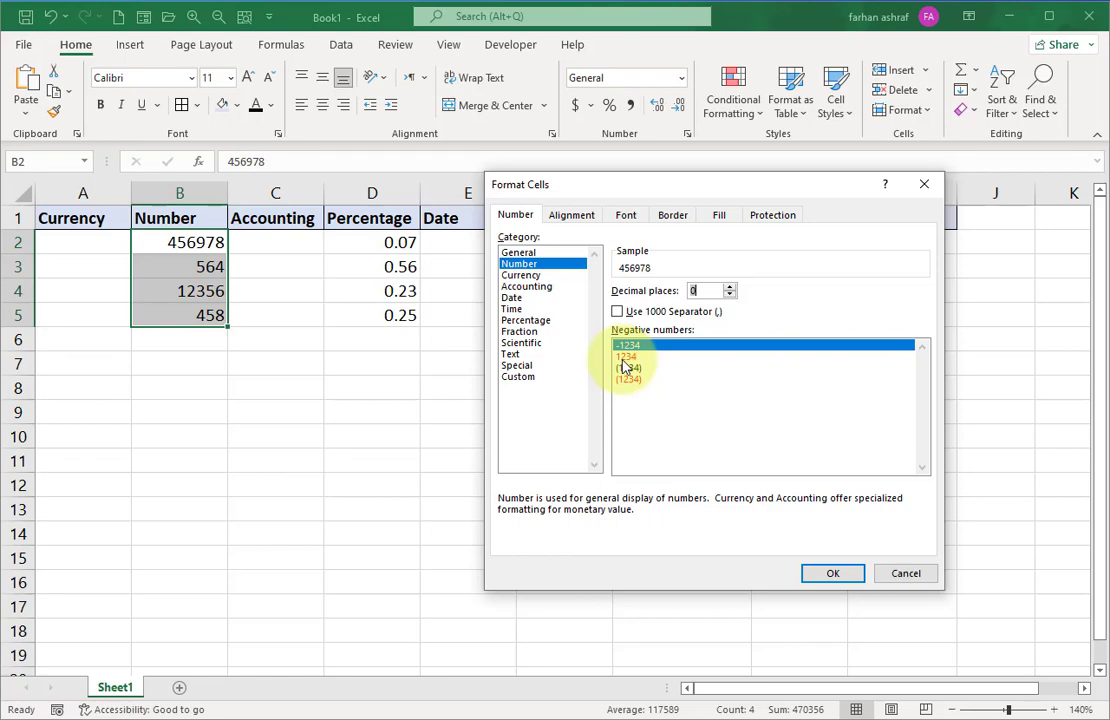
{"action": "left_click", "coordinate": [829, 580]}
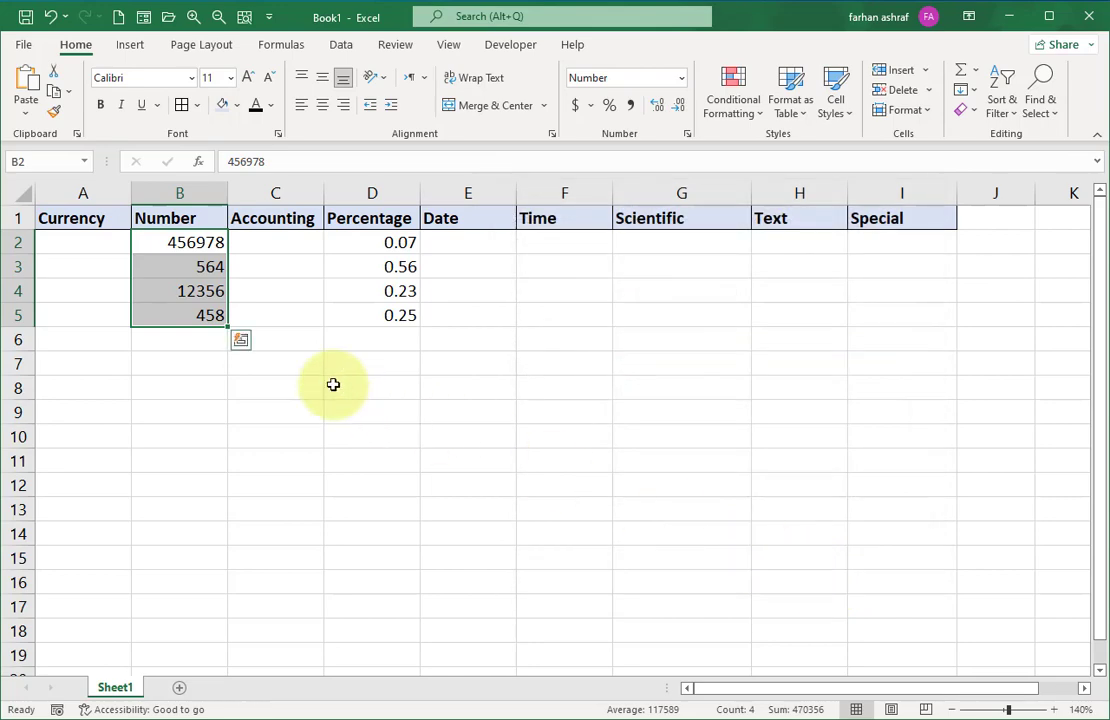
Increase the decimals of B2 to two places and copy its formatting to B2:B5 with Format Painter
{"action": "left_click", "coordinate": [664, 108]}
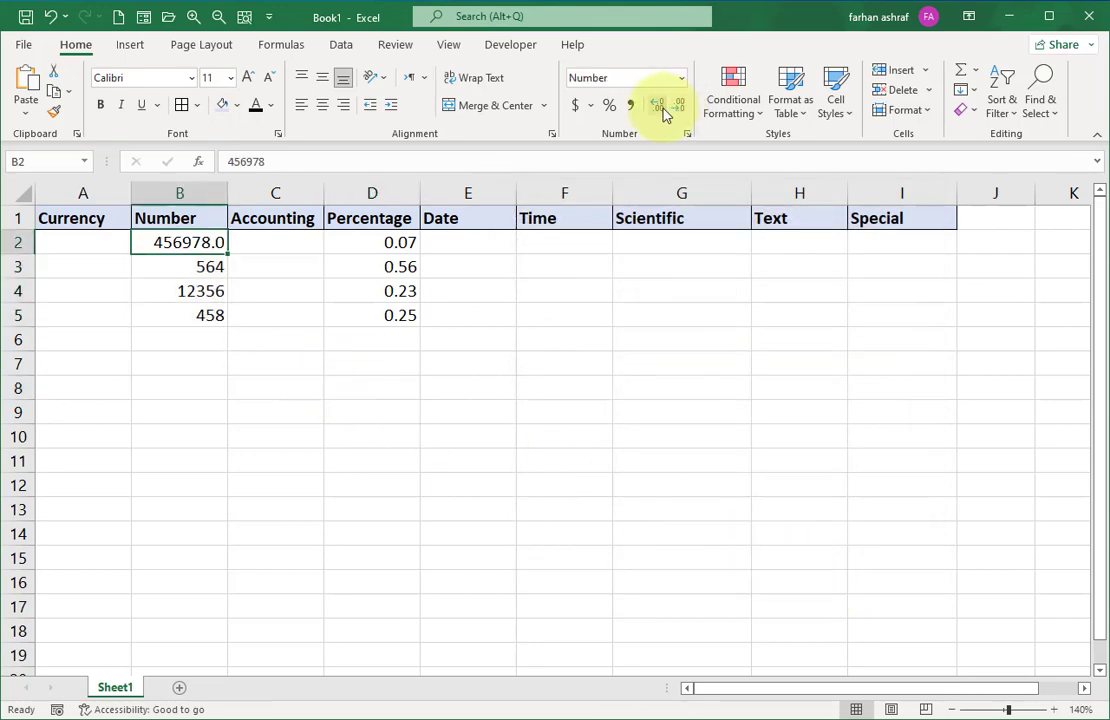
{"action": "left_click", "coordinate": [664, 108]}
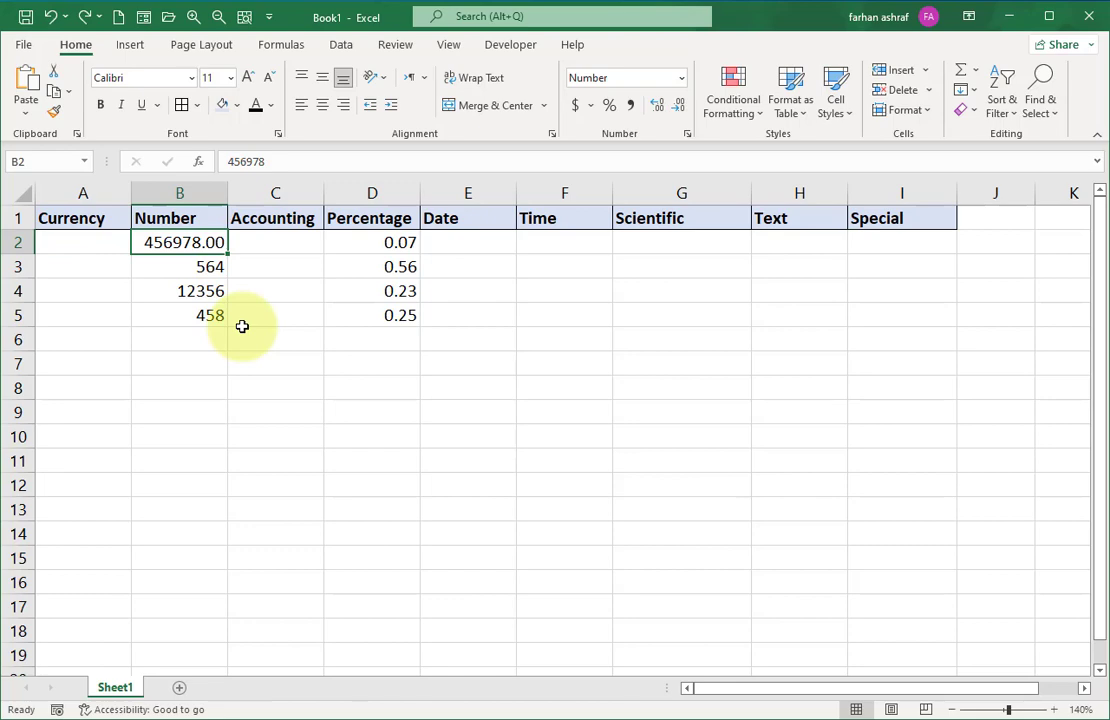
{"action": "left_click", "coordinate": [54, 111]}
{"action": "left_click_drag", "start_coordinate": [207, 244], "coordinate": [210, 315]}
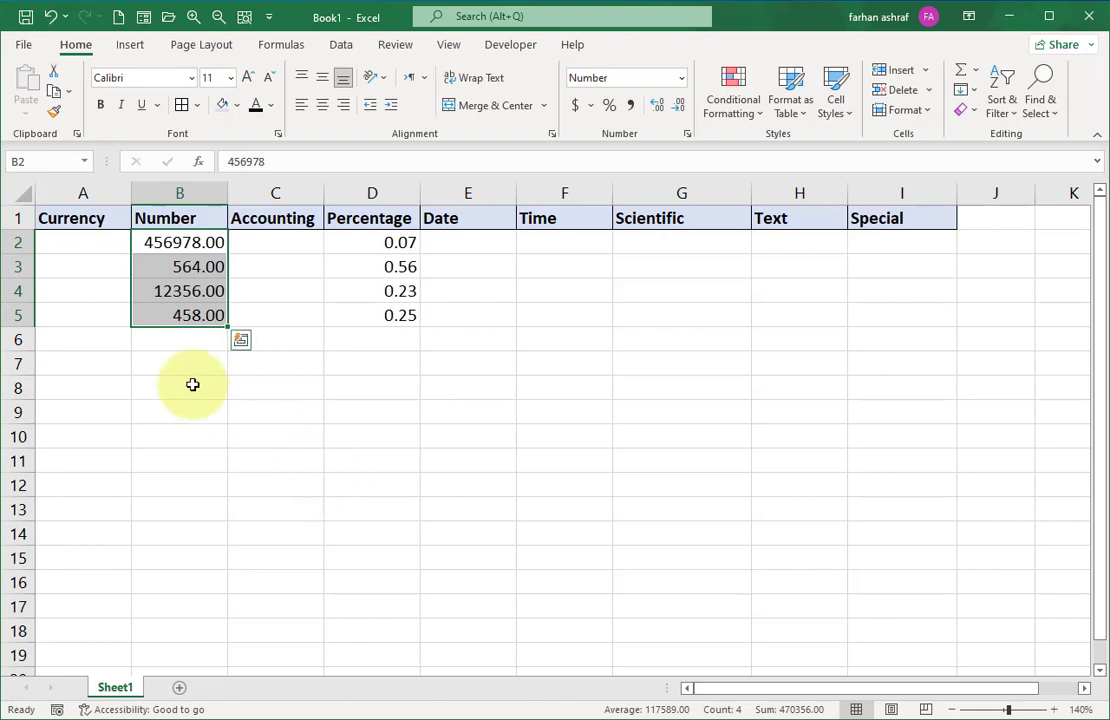
Replace the Number column values with -235 in B2, 2564 in B5 and -256 in B4
{"action": "type", "text": "-2"}
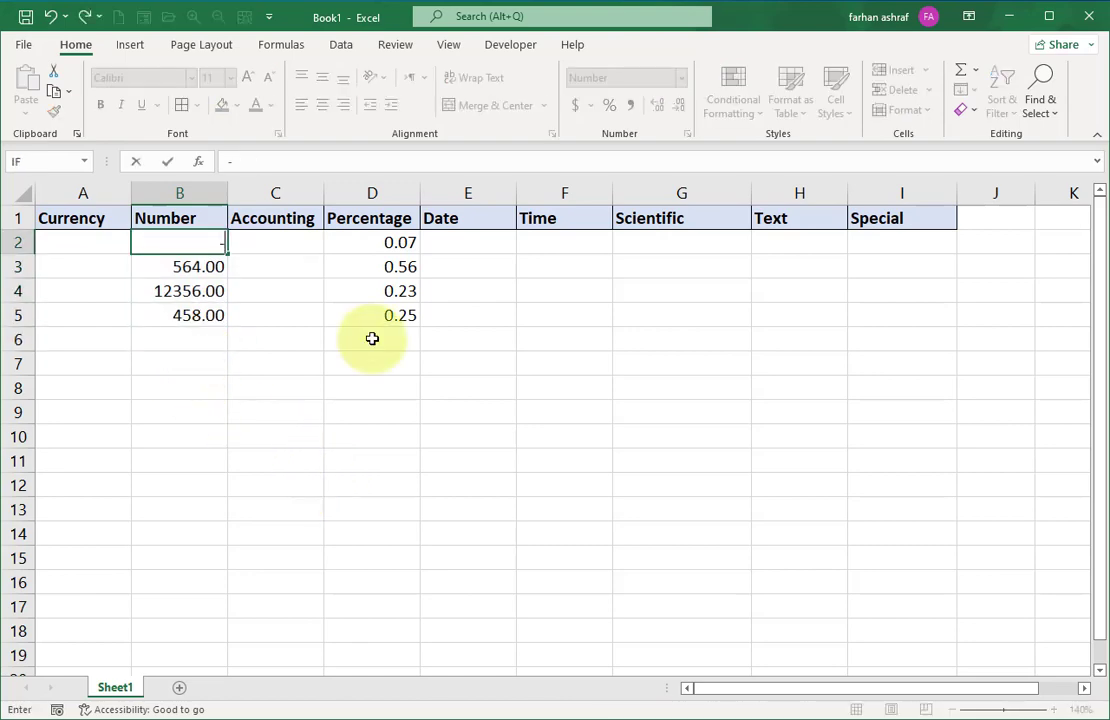
{"action": "type", "text": "35"}
{"action": "key", "text": "Return"}
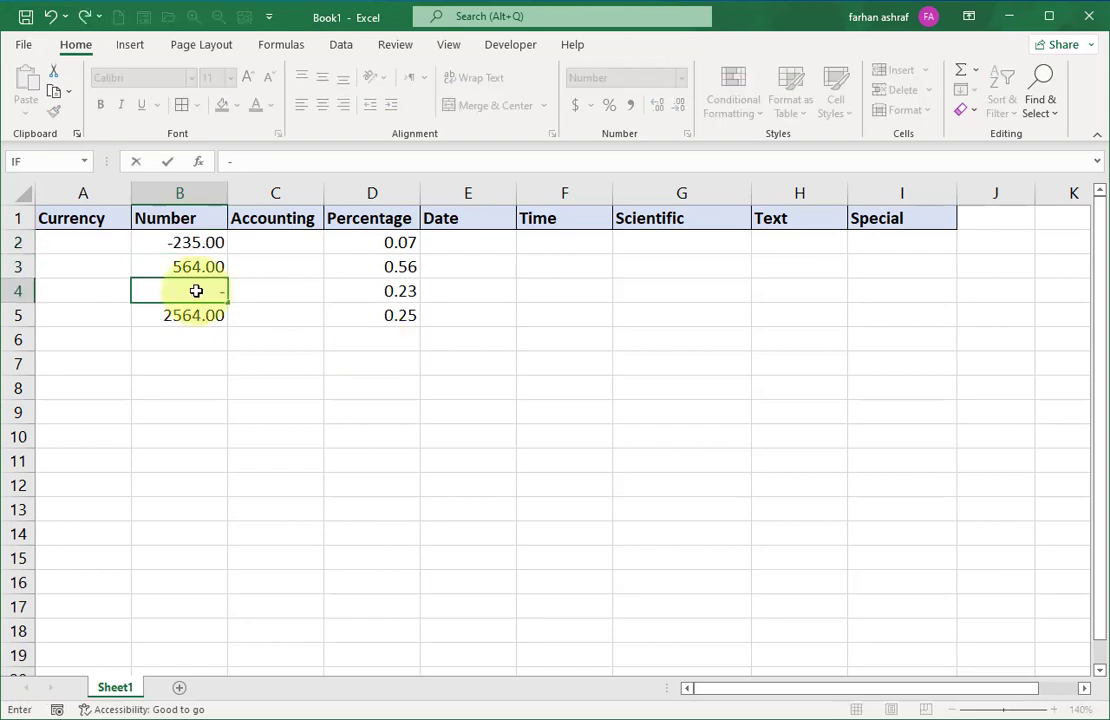
{"action": "type", "text": "-256"}
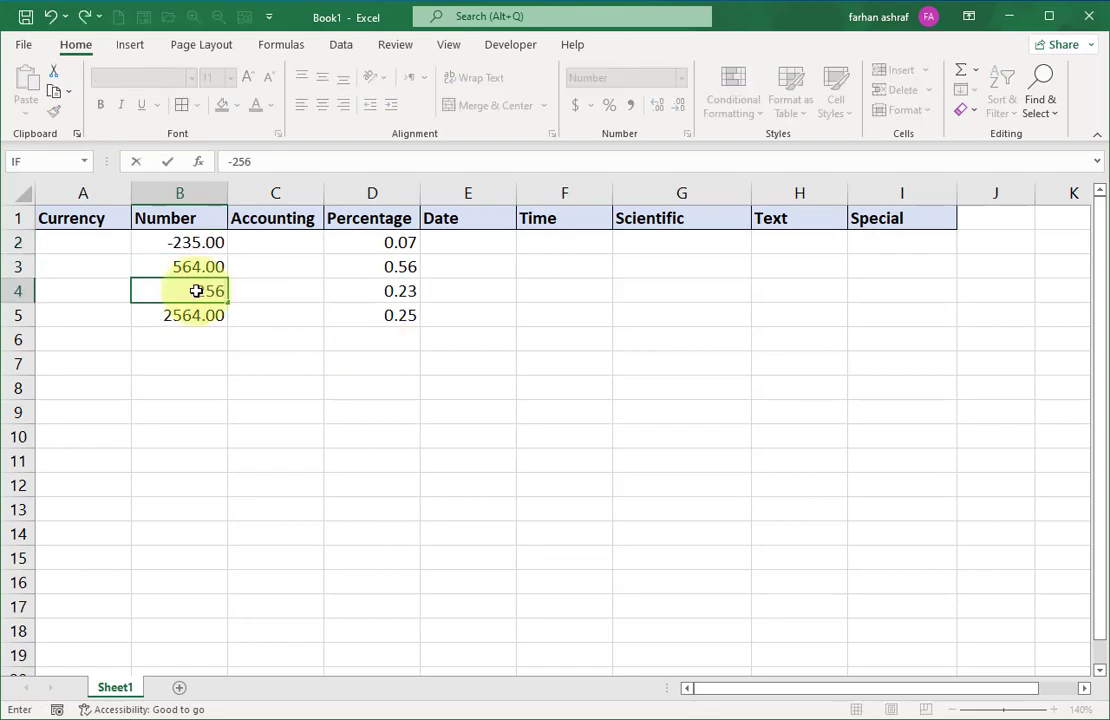
{"action": "key", "text": "Return"}
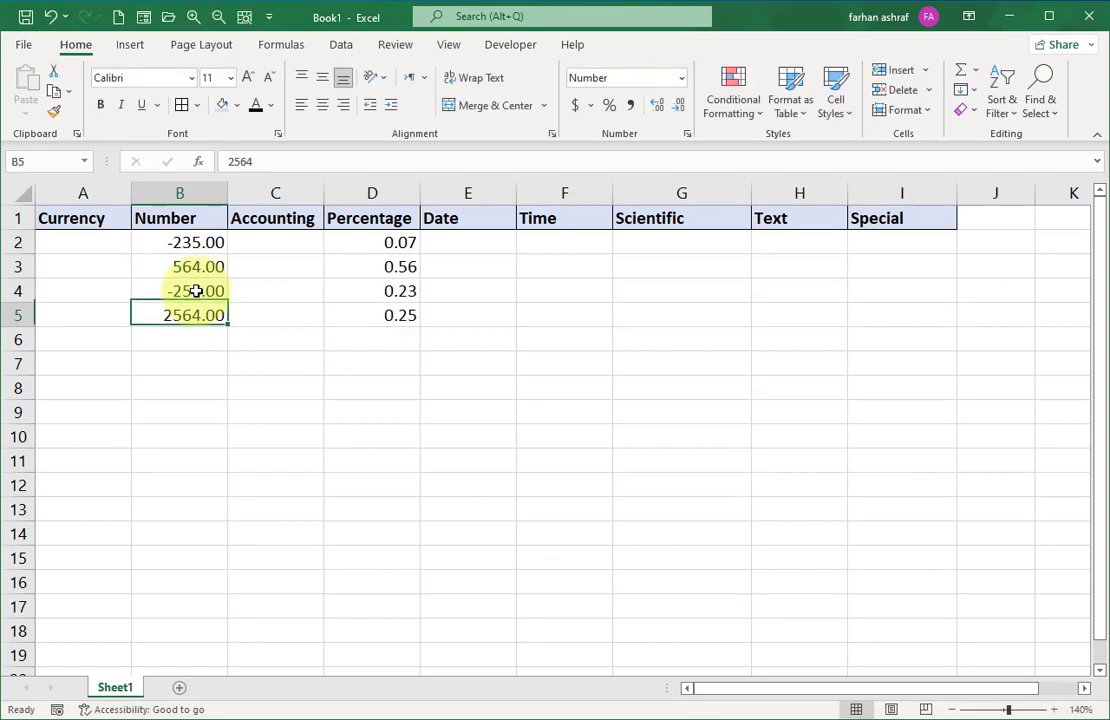
Format B2:B5 as Number with 0 decimal places and negative numbers in red without a minus sign
{"action": "left_click_drag", "start_coordinate": [211, 243], "coordinate": [214, 311]}
{"action": "left_click", "coordinate": [681, 78]}
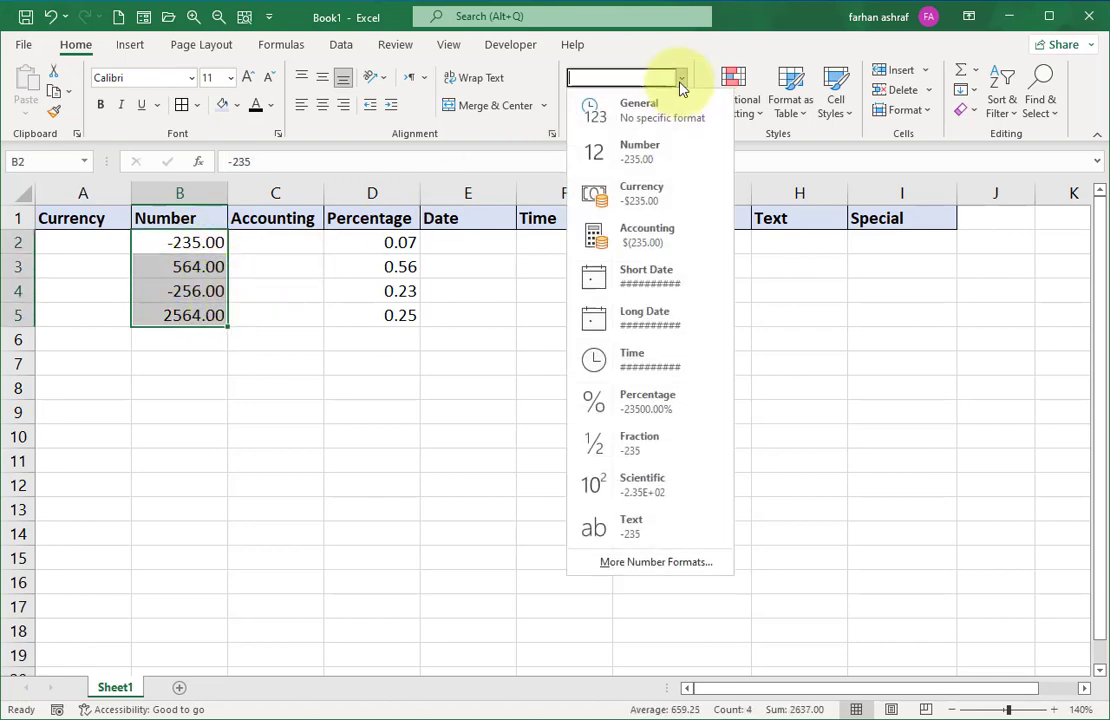
{"action": "left_click", "coordinate": [660, 562]}
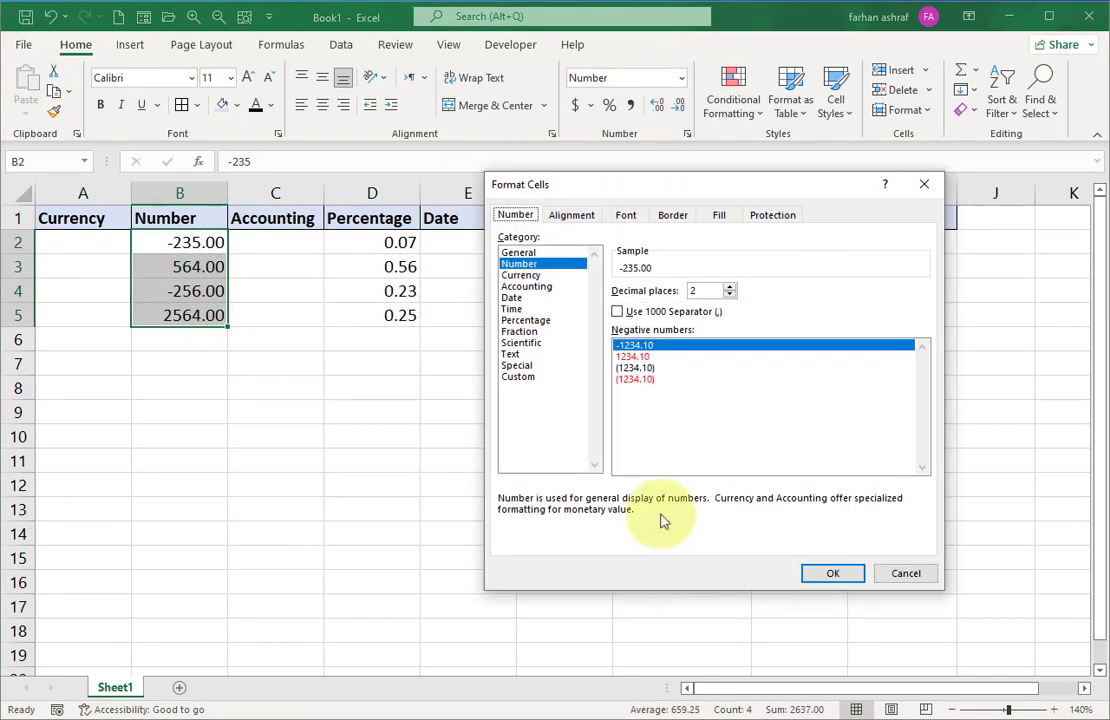
{"action": "double_click", "coordinate": [700, 290]}
{"action": "type", "text": "0"}
{"action": "left_click", "coordinate": [626, 356]}
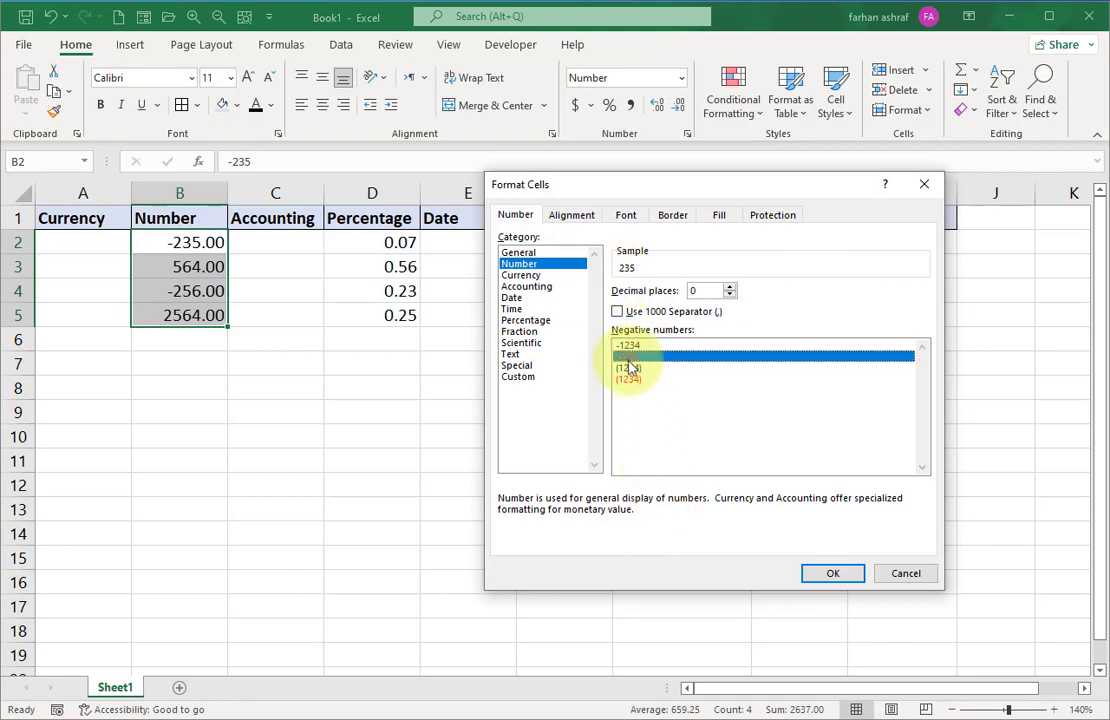
{"action": "left_click", "coordinate": [840, 576]}
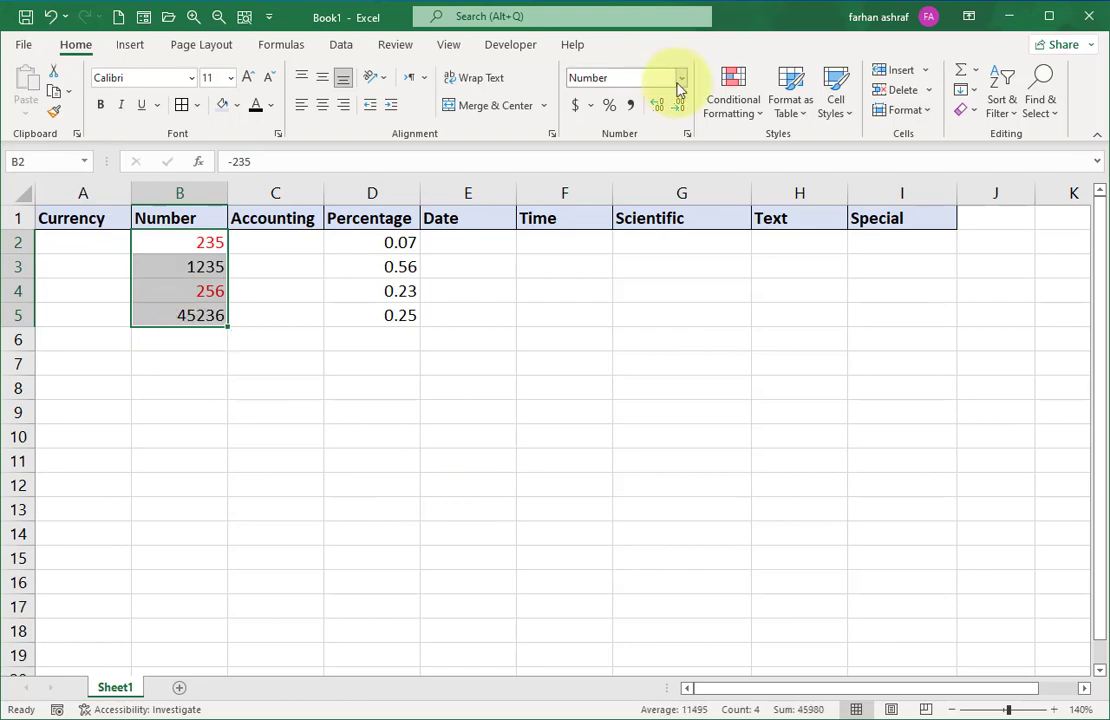
Change the negative number style of B2:B5 to red with parentheses
{"action": "left_click", "coordinate": [680, 79]}
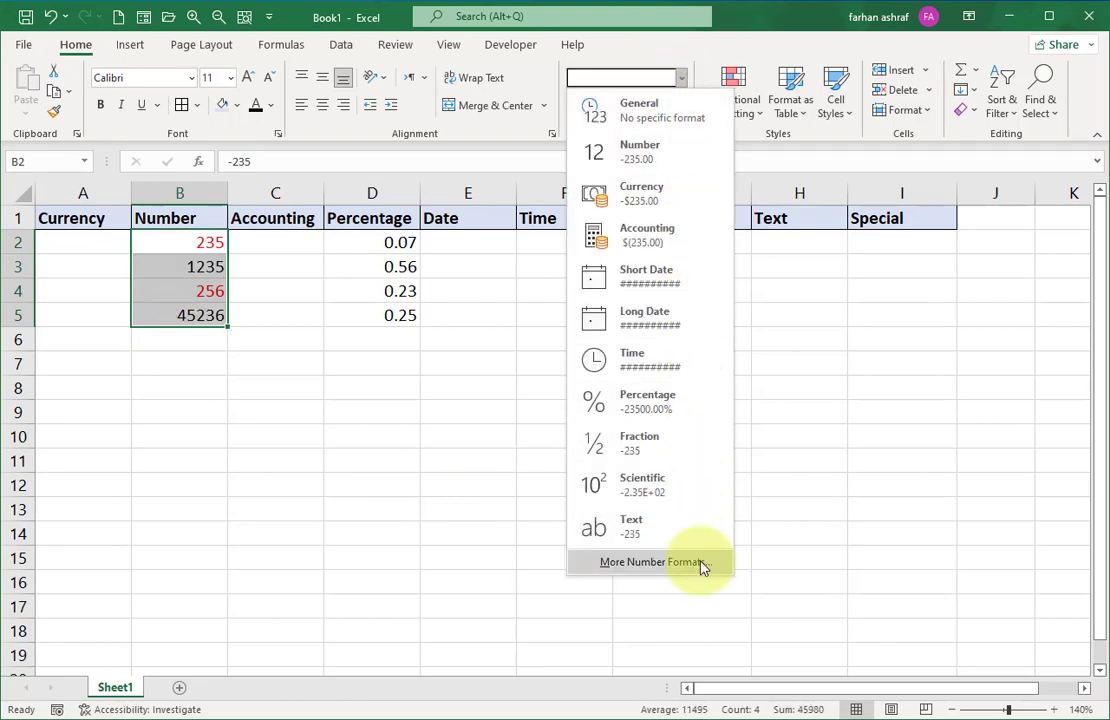
{"action": "left_click", "coordinate": [702, 563]}
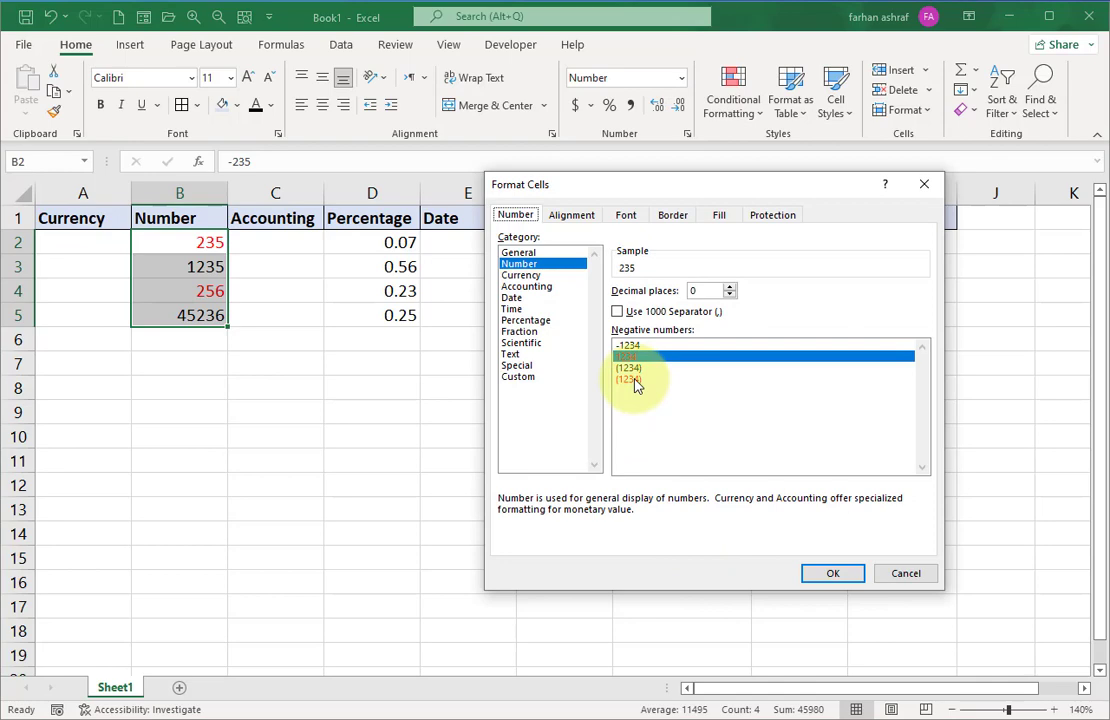
{"action": "left_click", "coordinate": [636, 380]}
{"action": "left_click", "coordinate": [834, 573]}
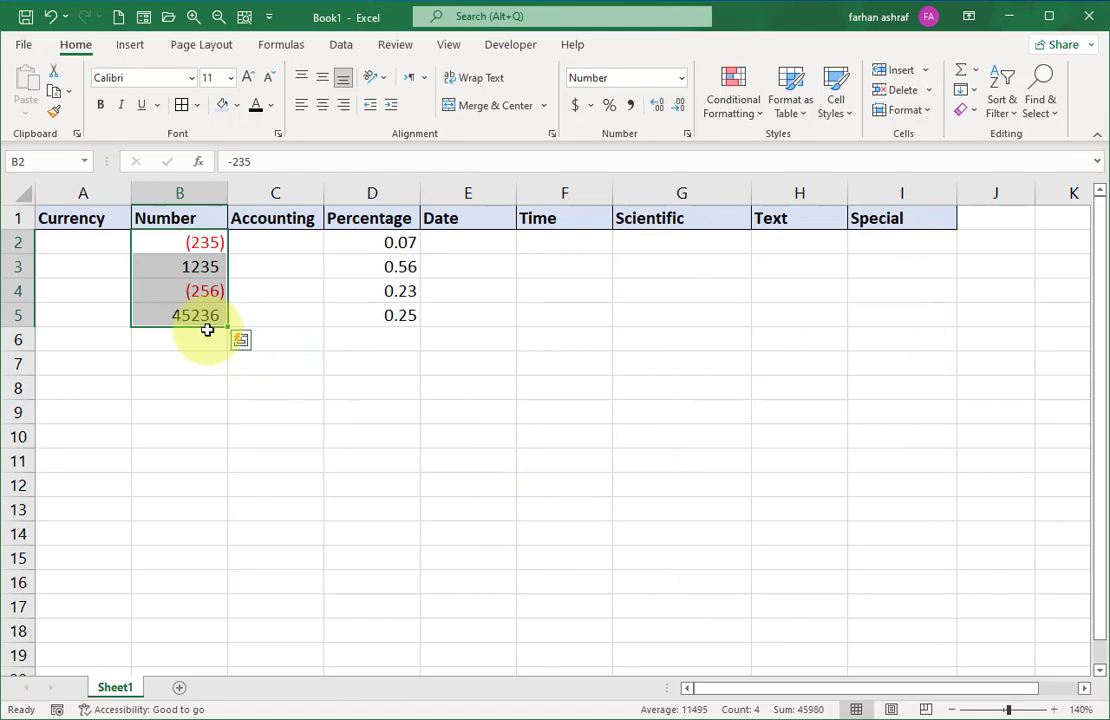
Format B2:B5 with the 1000 separator and the minus-sign style for negative numbers
{"action": "left_click", "coordinate": [681, 78]}
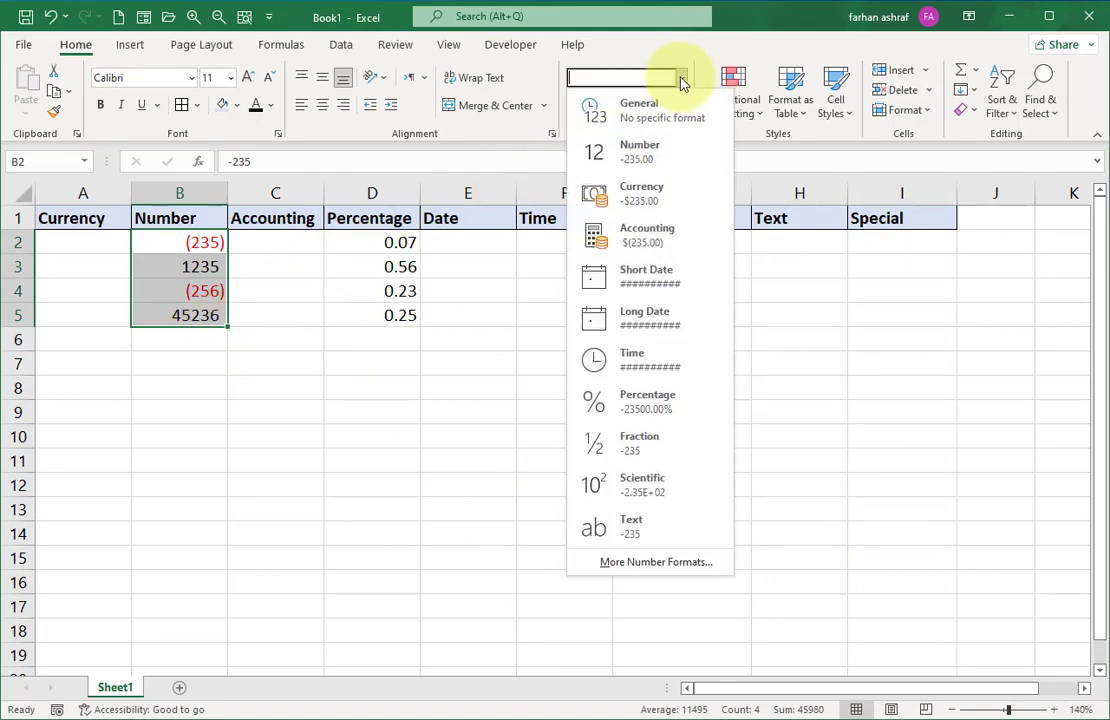
{"action": "left_click", "coordinate": [668, 562]}
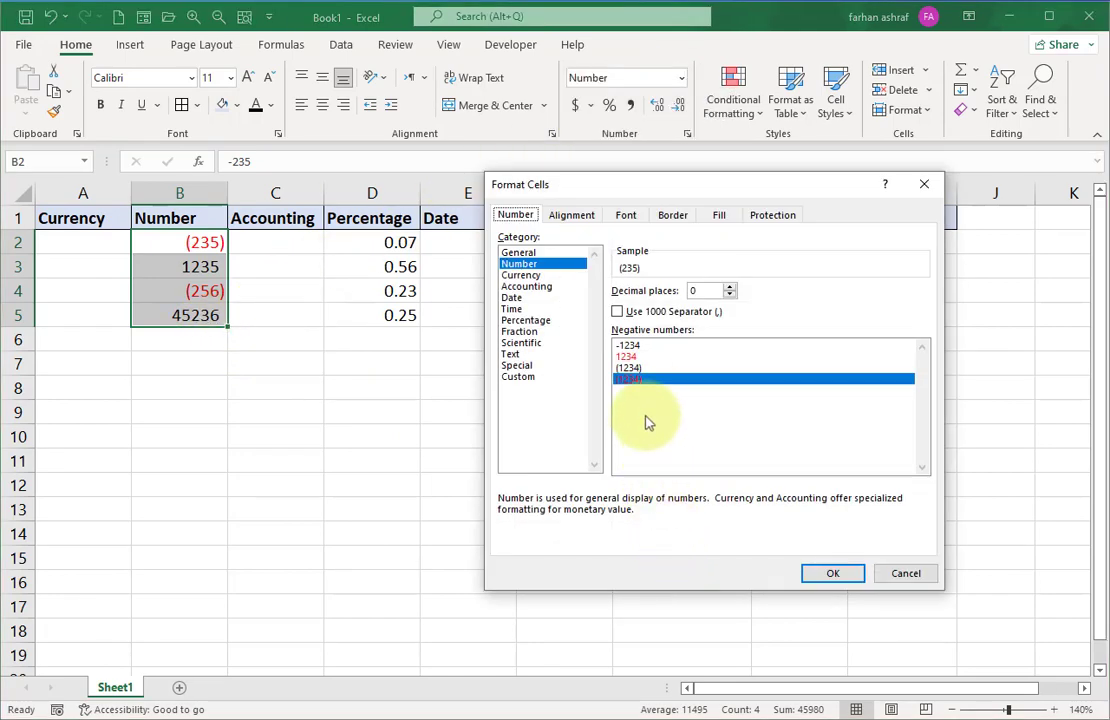
{"action": "left_click", "coordinate": [628, 346]}
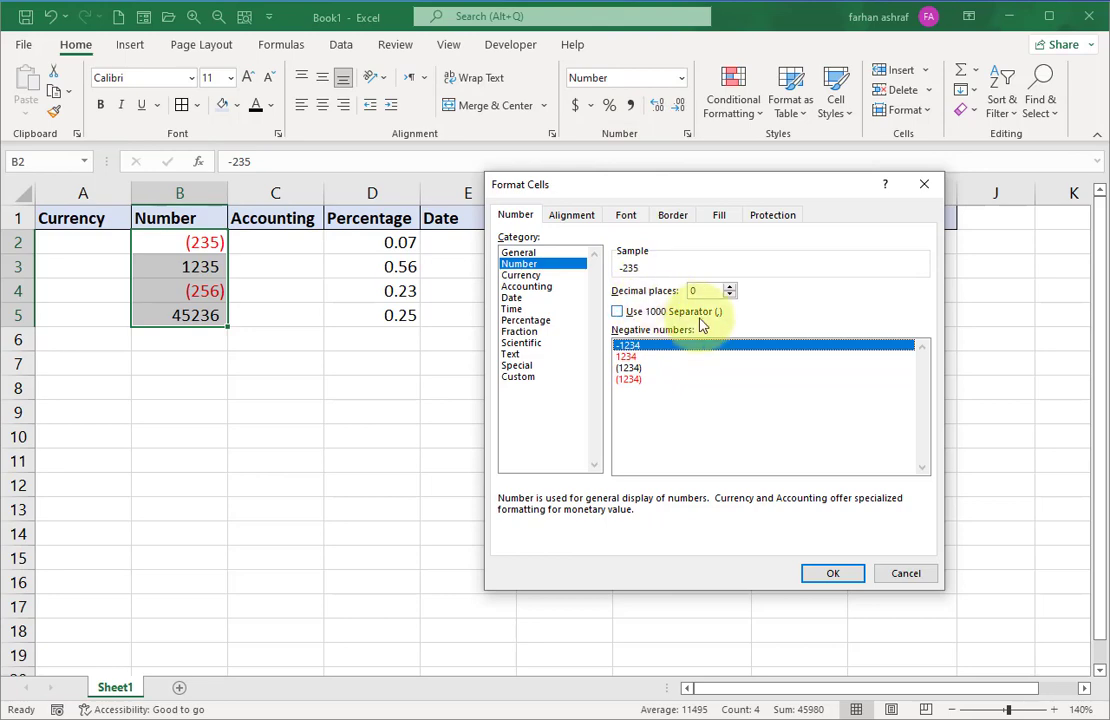
{"action": "left_click", "coordinate": [617, 312]}
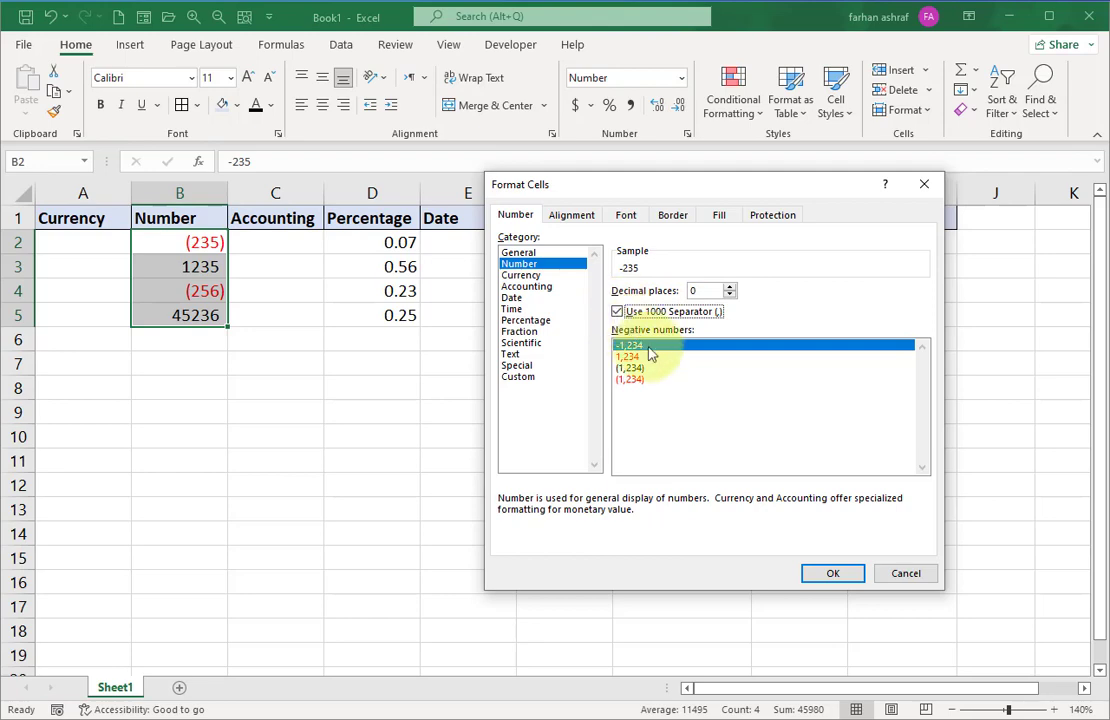
{"action": "left_click", "coordinate": [833, 573]}
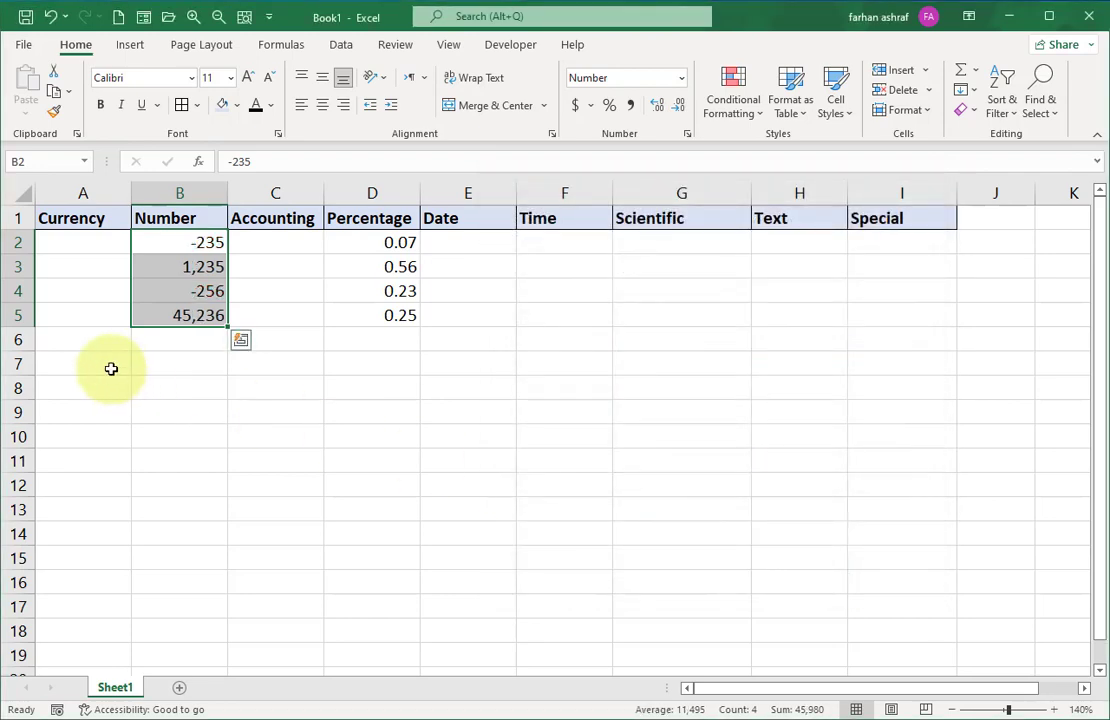
{"action": "left_click", "coordinate": [255, 338]}
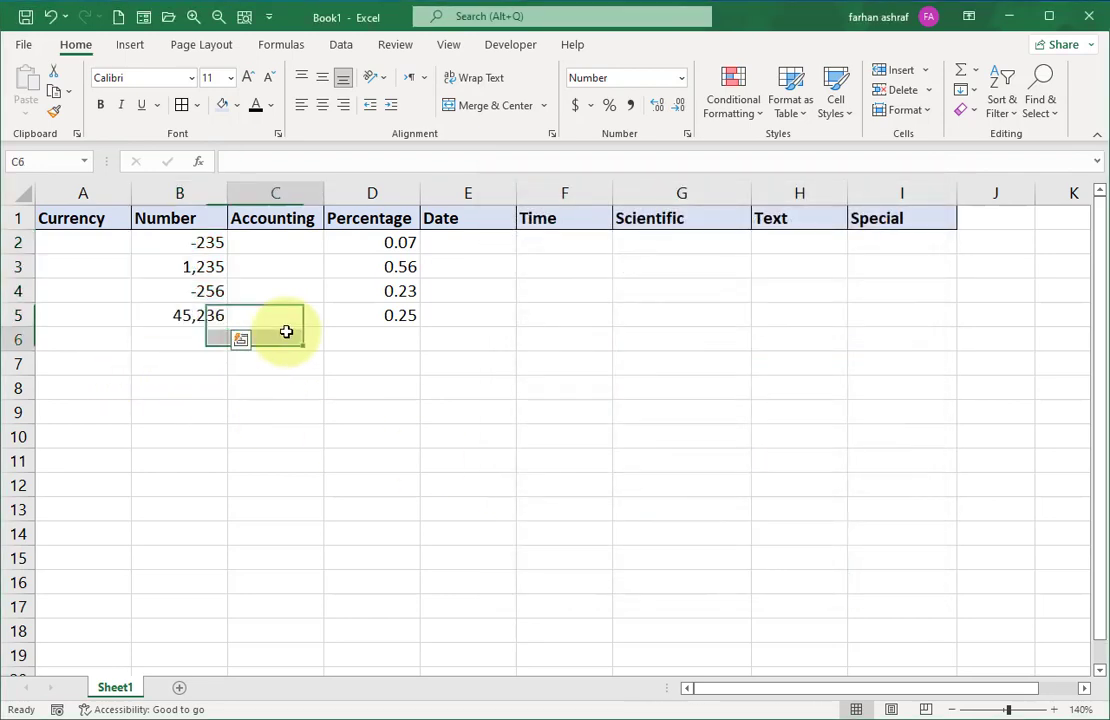
Enter 256, 2347, 568 and 45 in cells A2 to A5 of the Currency column
{"action": "left_click", "coordinate": [172, 244]}
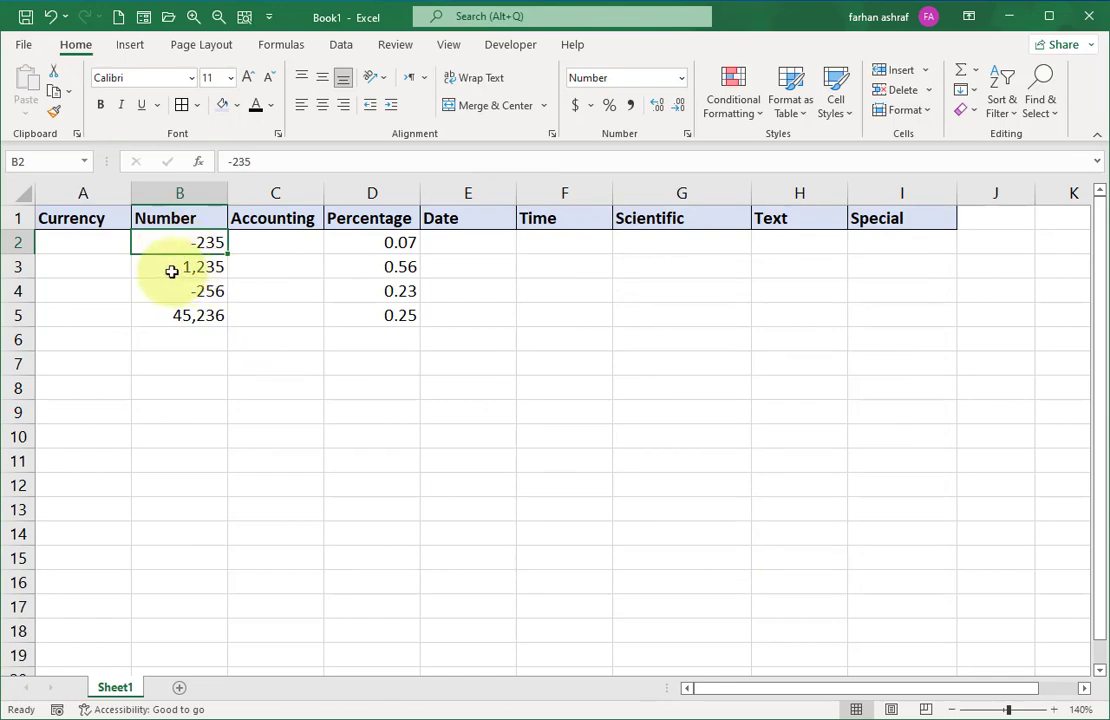
{"action": "left_click", "coordinate": [171, 270]}
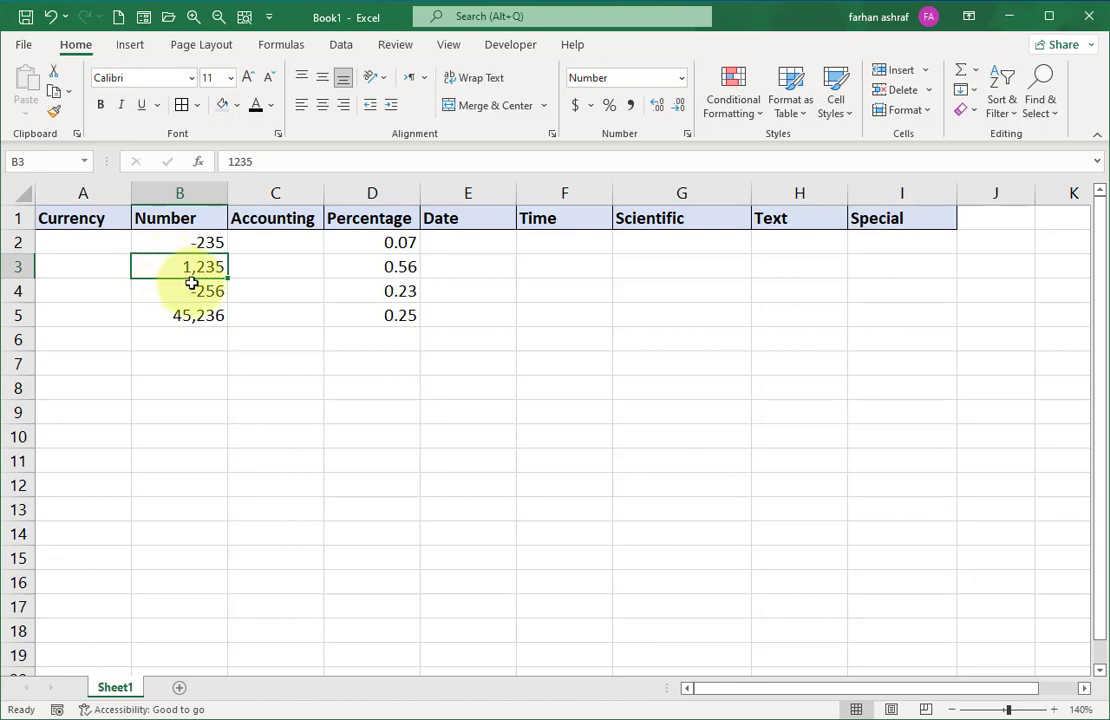
{"action": "key", "text": "Left"}
{"action": "key", "text": "Up"}
{"action": "type", "text": "256"}
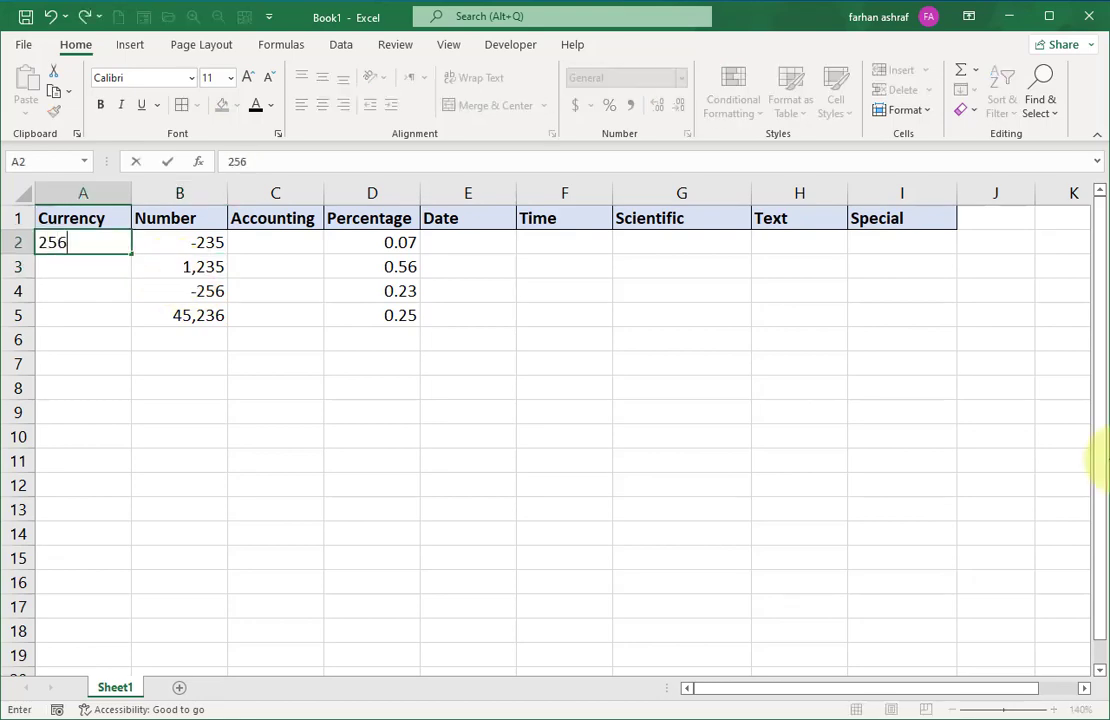
{"action": "key", "text": "Return"}
{"action": "type", "text": "234"}
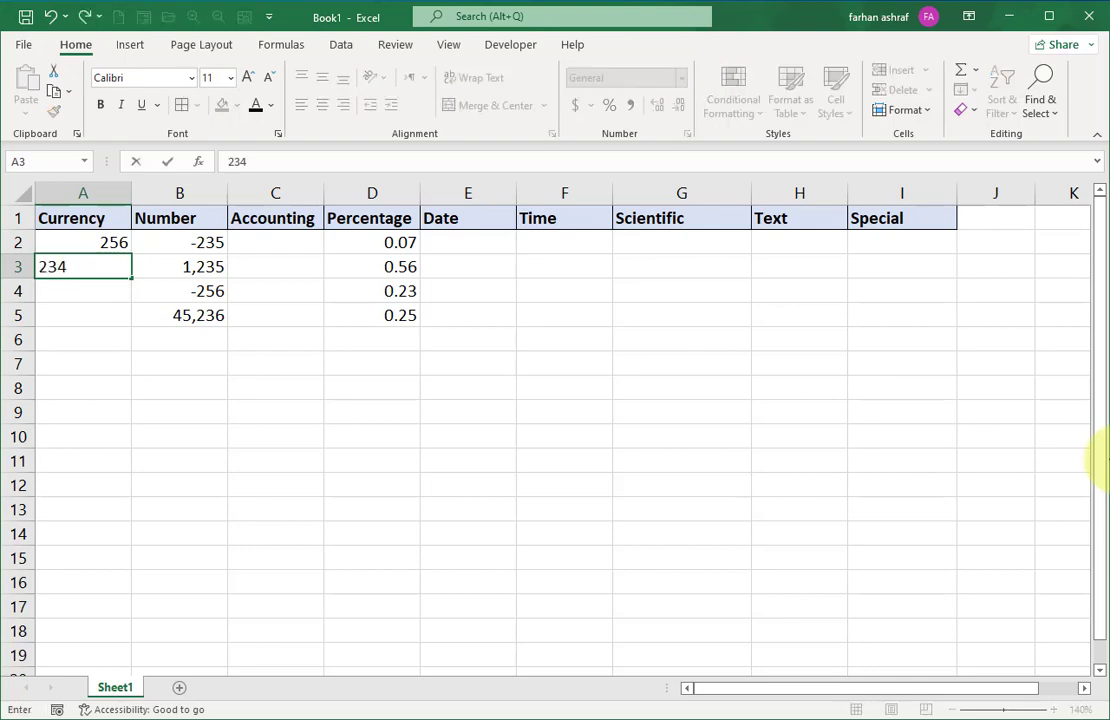
{"action": "type", "text": "7"}
{"action": "key", "text": "Return"}
{"action": "type", "text": "568"}
{"action": "key", "text": "Return"}
{"action": "type", "text": "45"}
{"action": "key", "text": "Return"}
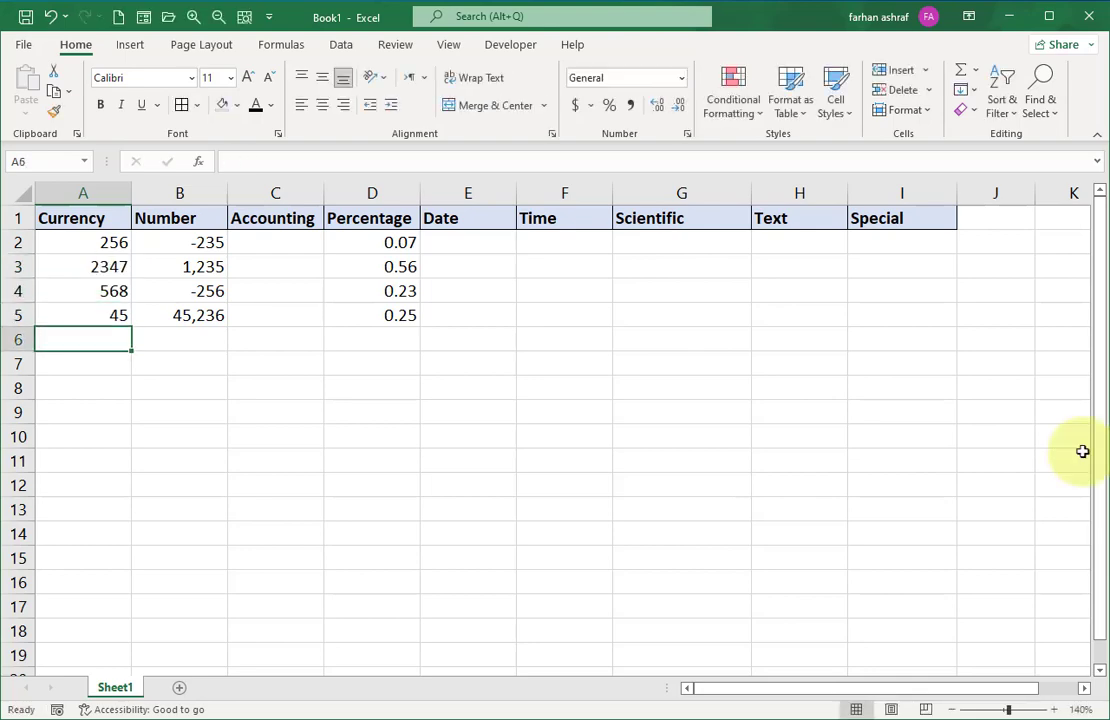
Try the preset Currency format on cells A2 to A5, and undo it
{"action": "left_click_drag", "start_coordinate": [104, 242], "coordinate": [125, 303]}
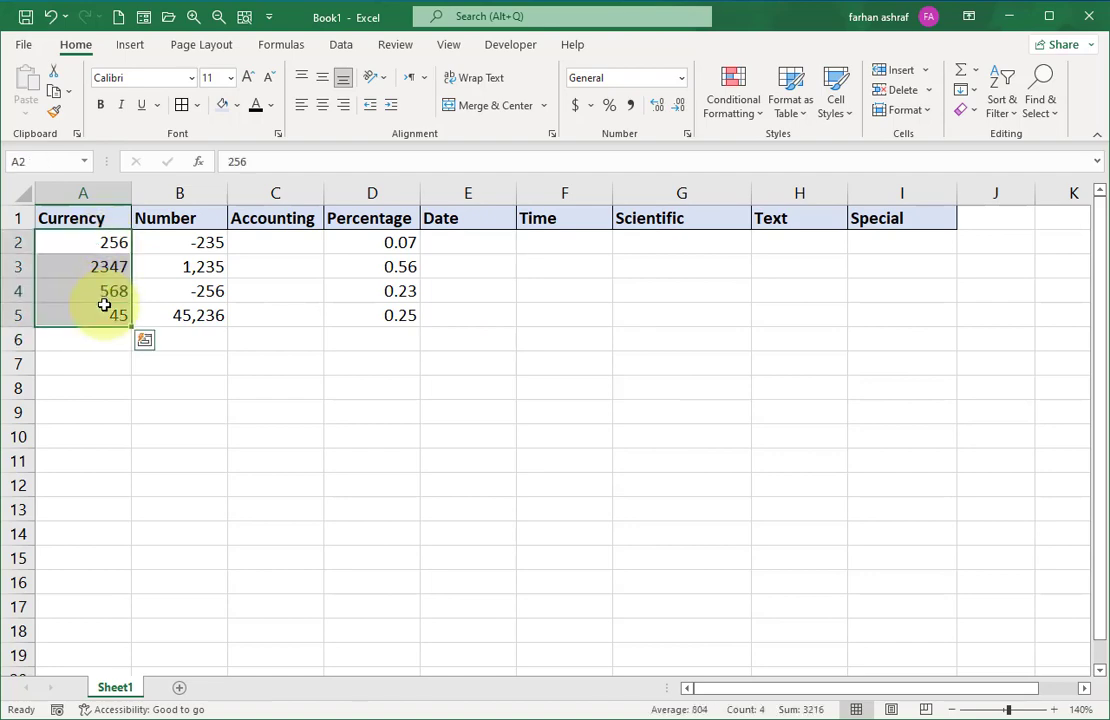
{"action": "left_click", "coordinate": [681, 78]}
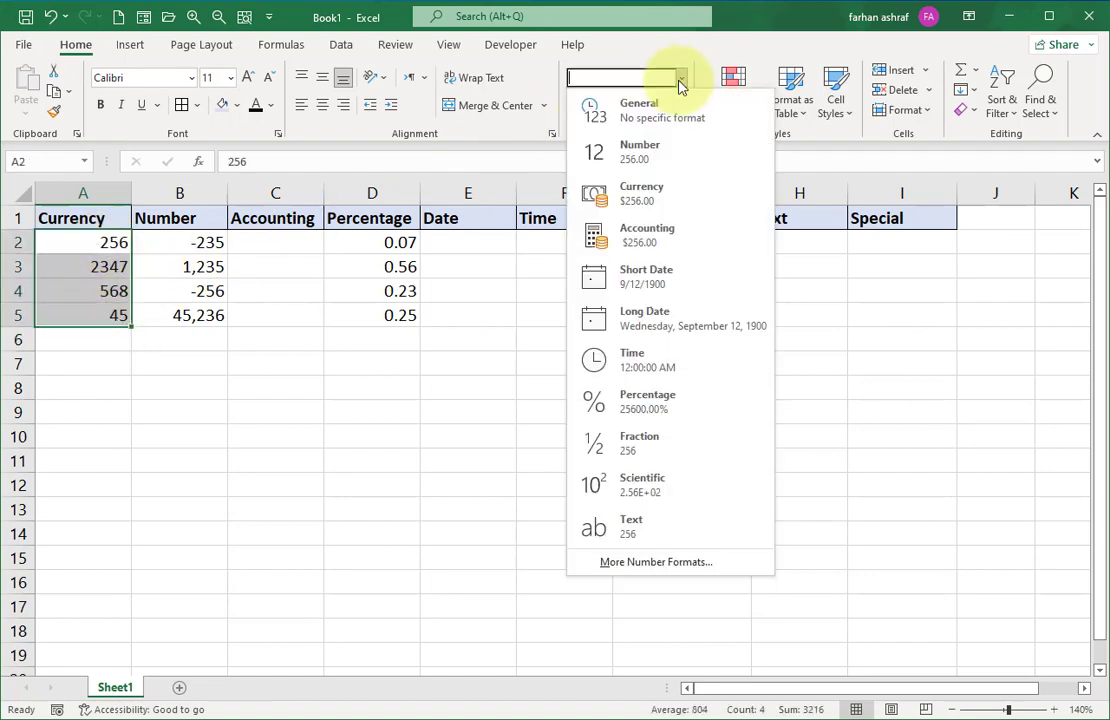
{"action": "left_click", "coordinate": [655, 201]}
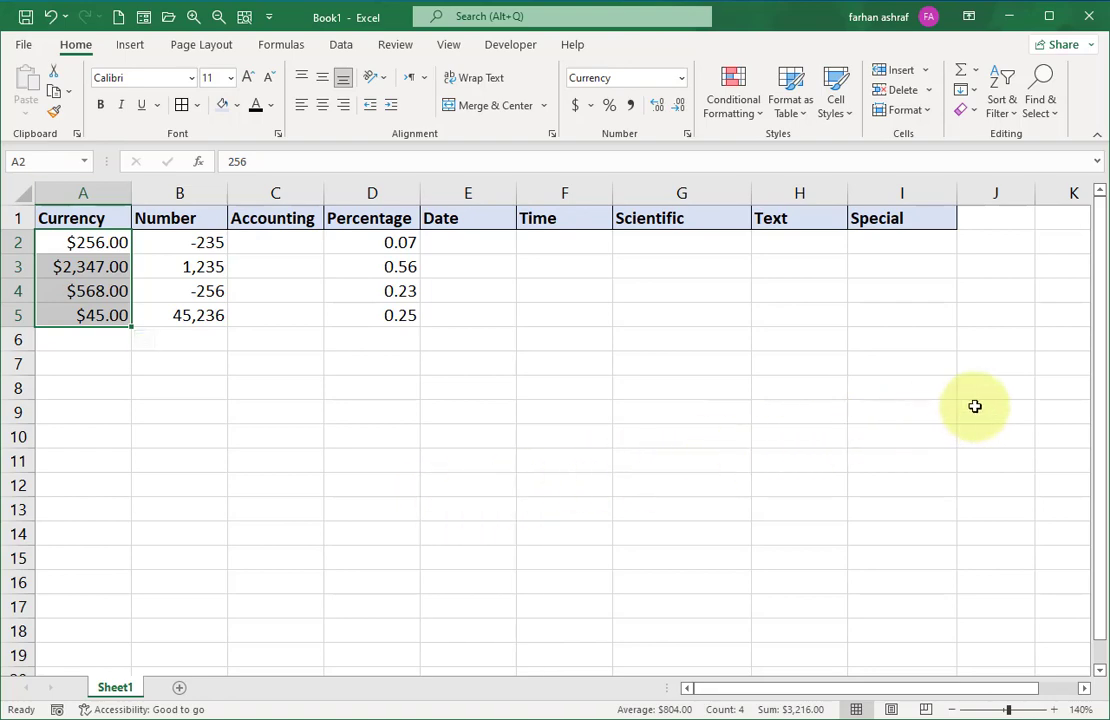
{"action": "key", "text": "ctrl+z"}
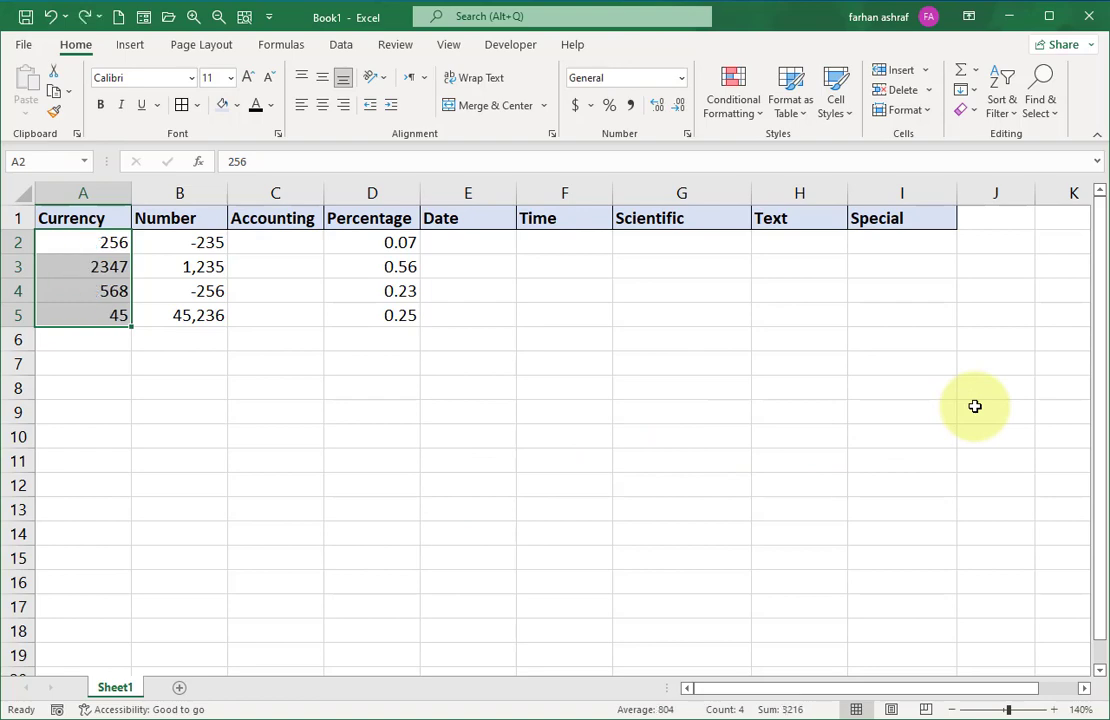
Choose the Currency category with 0 decimal places in the detailed cell format settings for A2:A5
{"action": "left_click", "coordinate": [681, 78]}
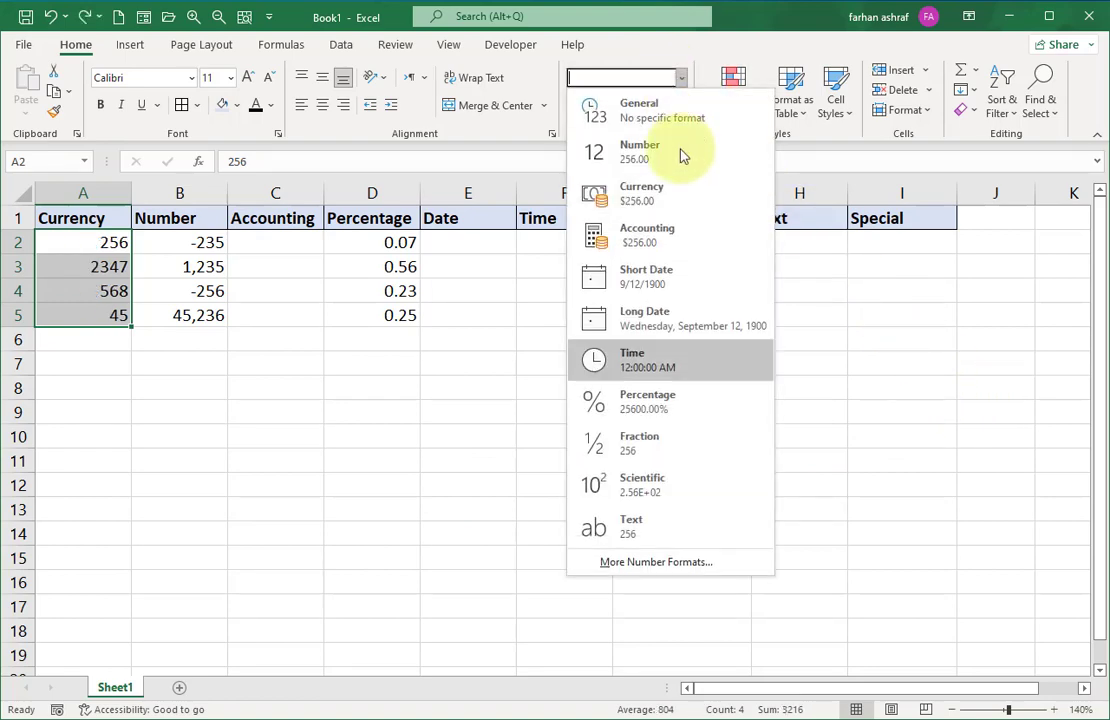
{"action": "left_click", "coordinate": [698, 565]}
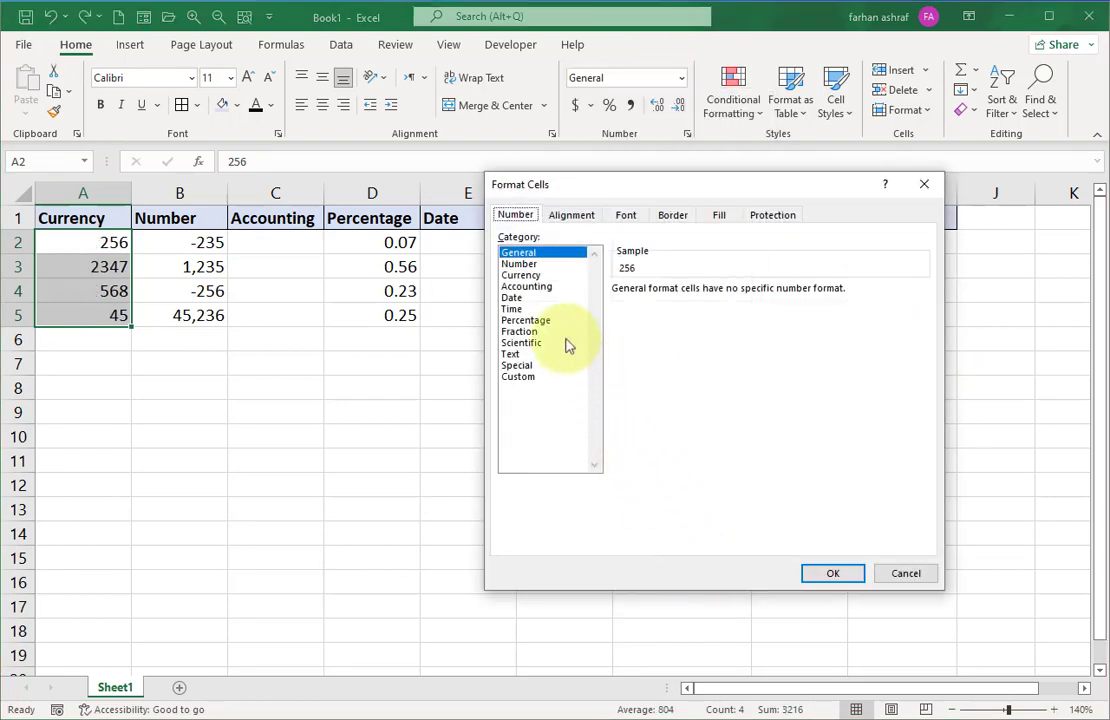
{"action": "left_click", "coordinate": [524, 276]}
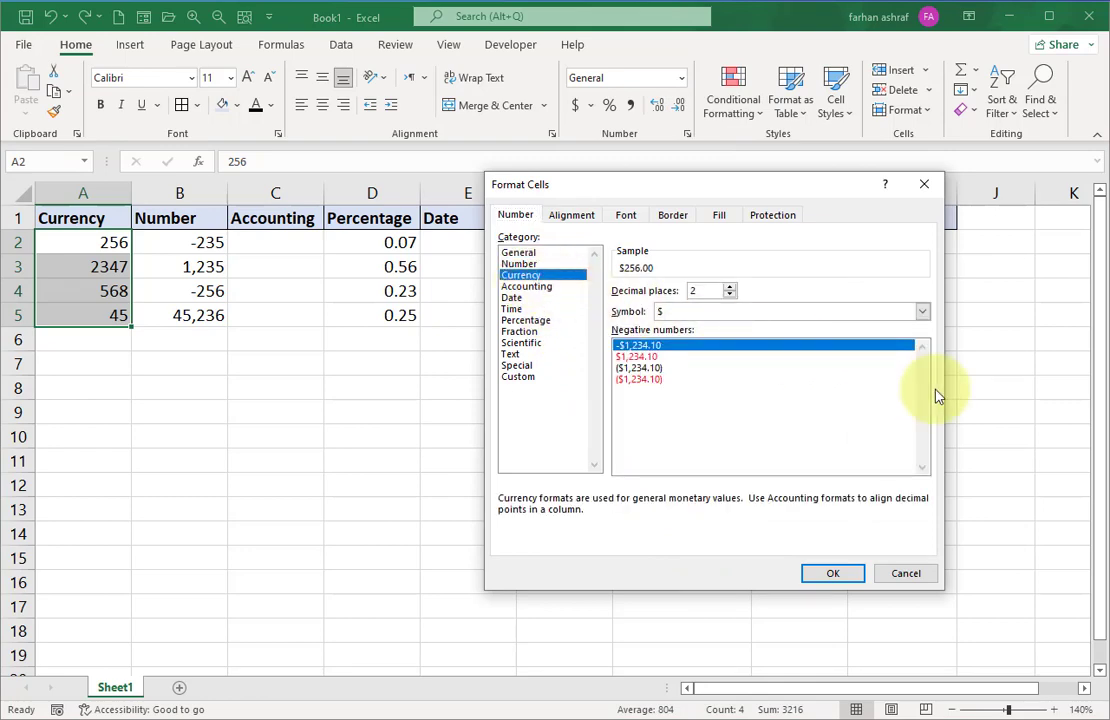
{"action": "left_click", "coordinate": [730, 286]}
{"action": "left_click", "coordinate": [730, 295]}
{"action": "left_click", "coordinate": [730, 295]}
{"action": "left_click", "coordinate": [730, 295]}
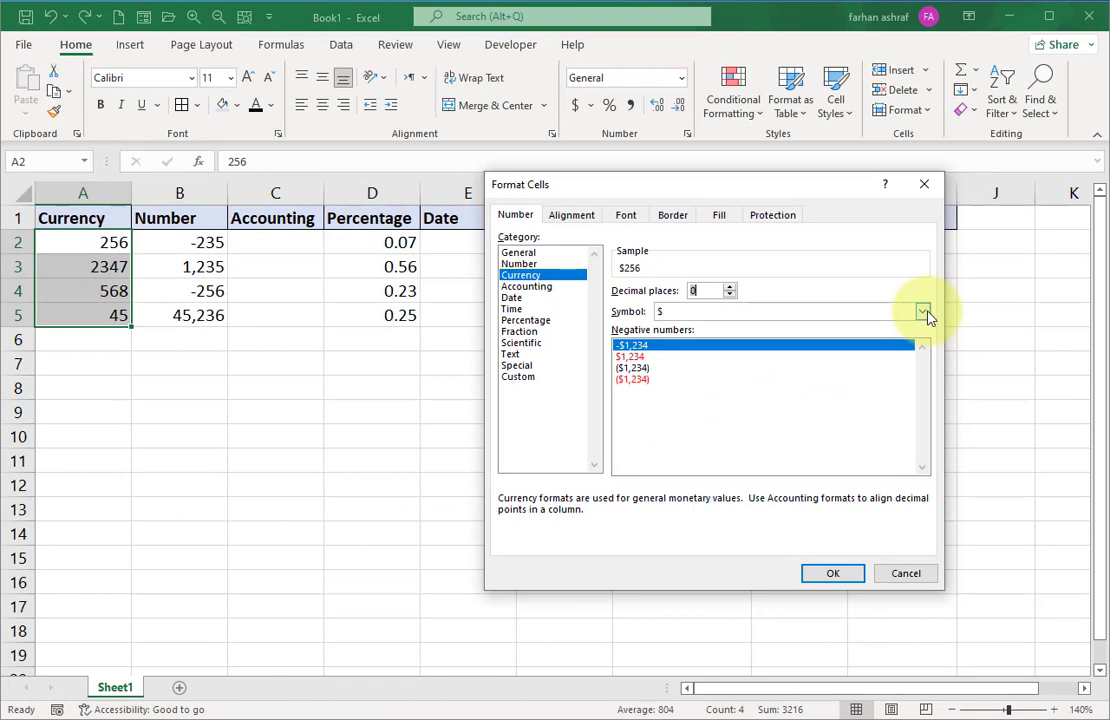
Set the currency symbol to € Italian (Italy) and apply the format to A2:A5
{"action": "left_click", "coordinate": [917, 312]}
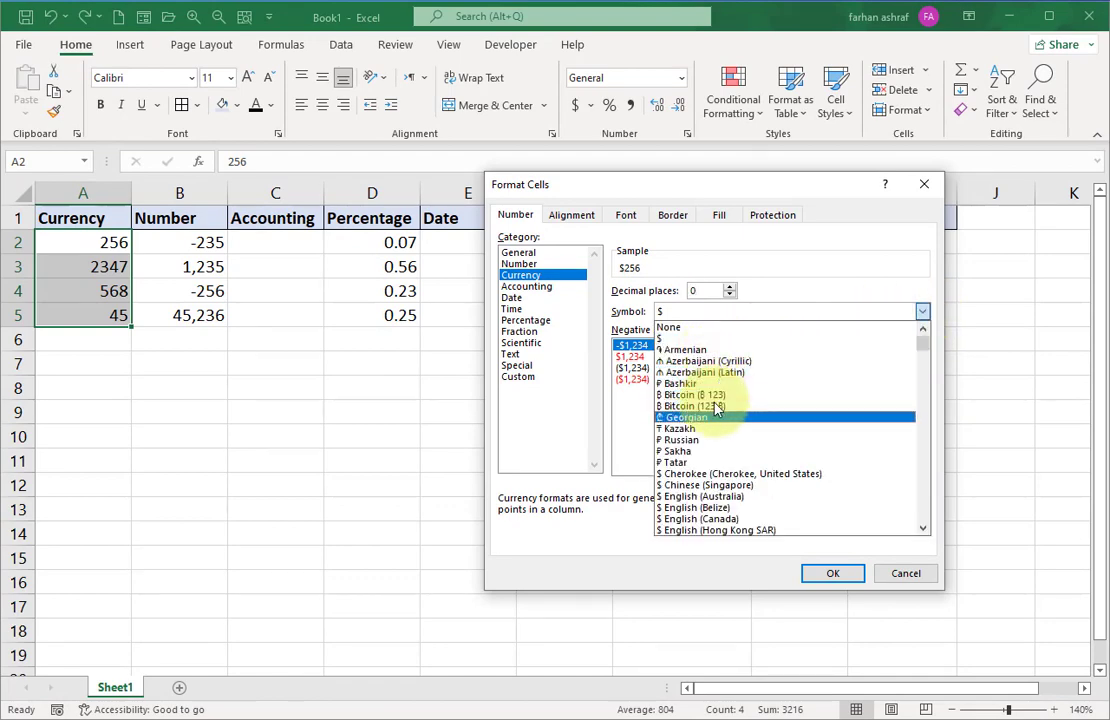
{"action": "scroll", "coordinate": [716, 408], "scroll_direction": "down", "scroll_amount": 5}
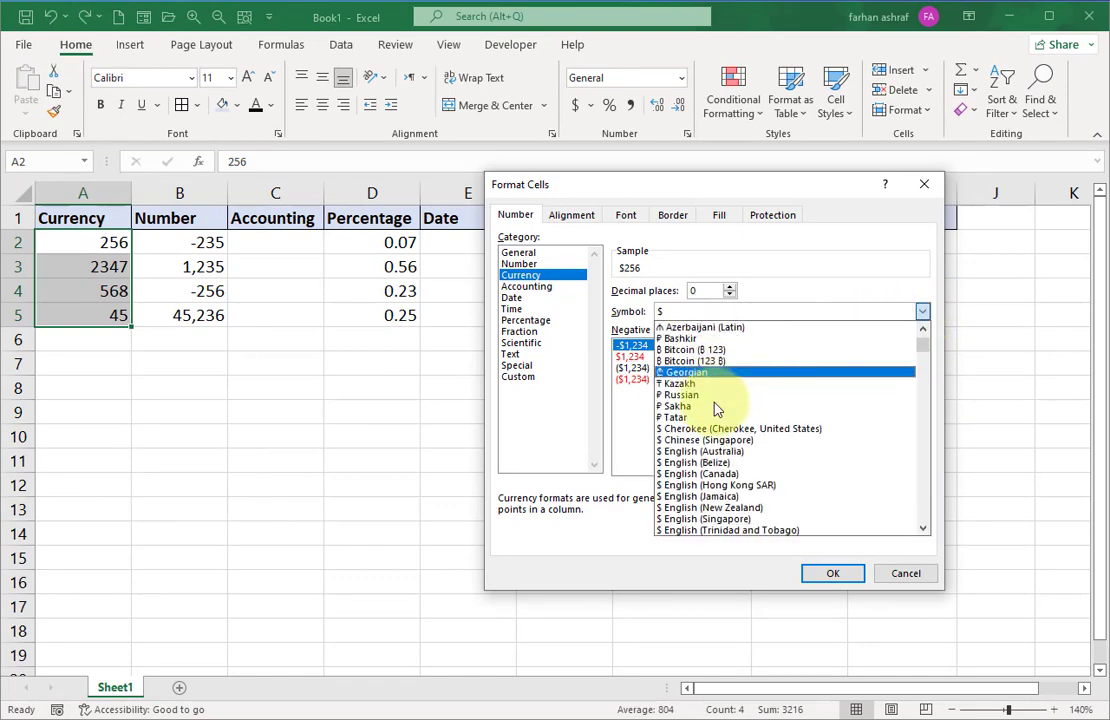
{"action": "scroll", "coordinate": [728, 445], "scroll_direction": "down", "scroll_amount": 3}
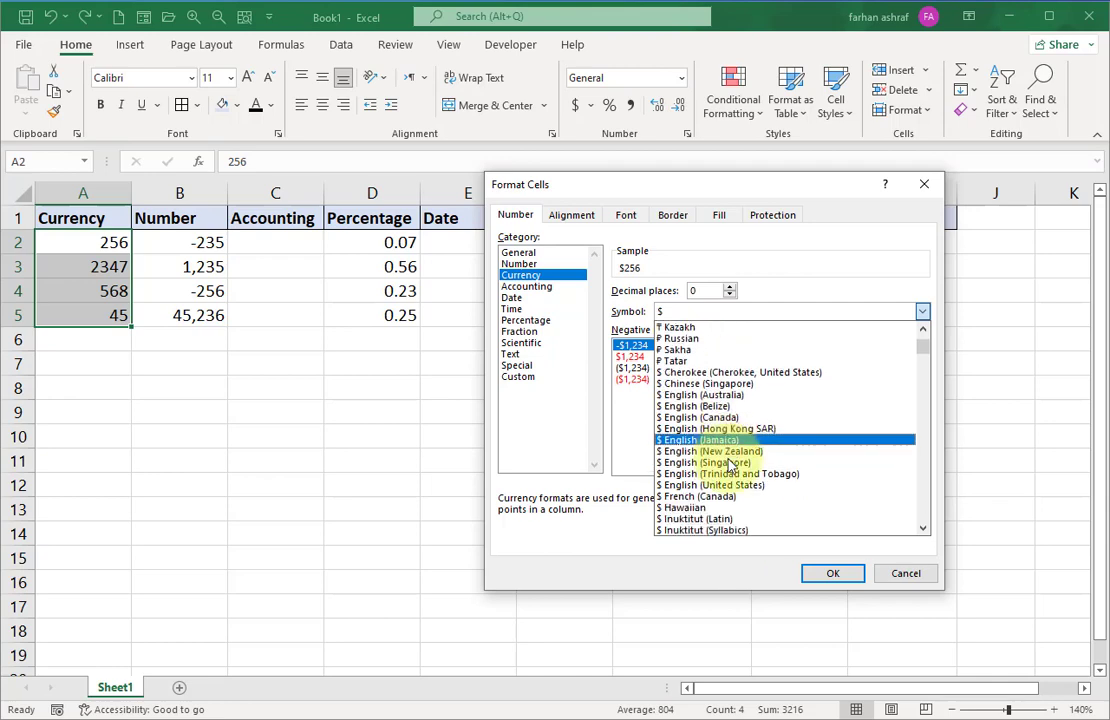
{"action": "scroll", "coordinate": [728, 463], "scroll_direction": "down", "scroll_amount": 3}
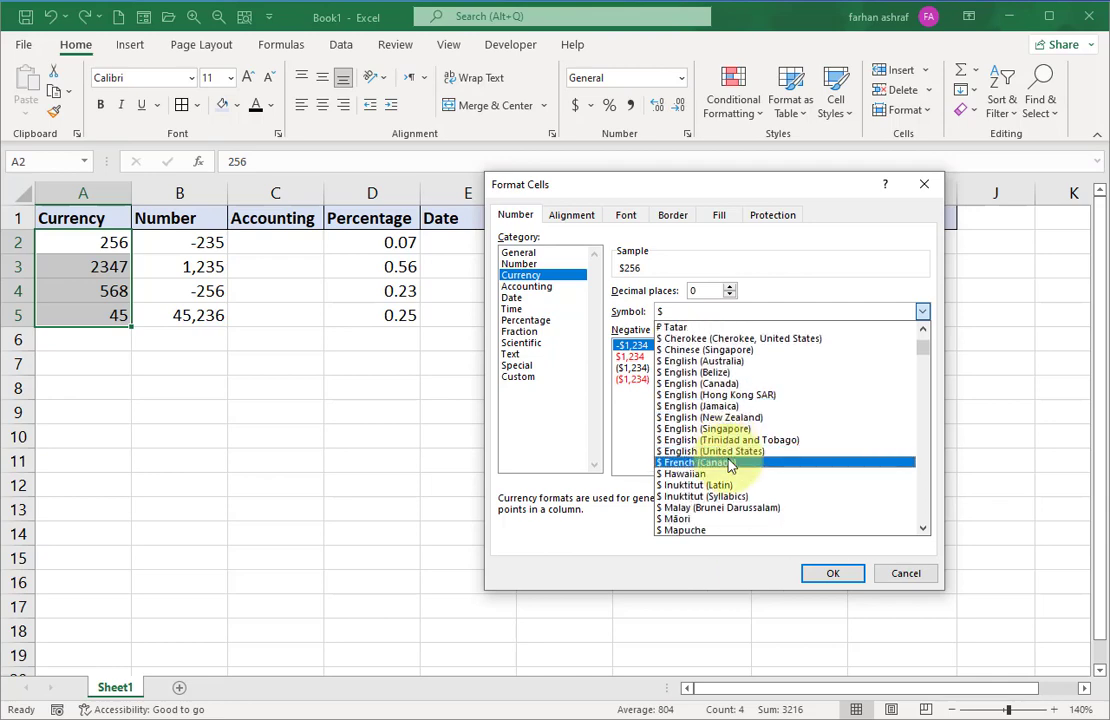
{"action": "scroll", "coordinate": [722, 445], "scroll_direction": "down", "scroll_amount": 5}
{"action": "left_click", "coordinate": [680, 444]}
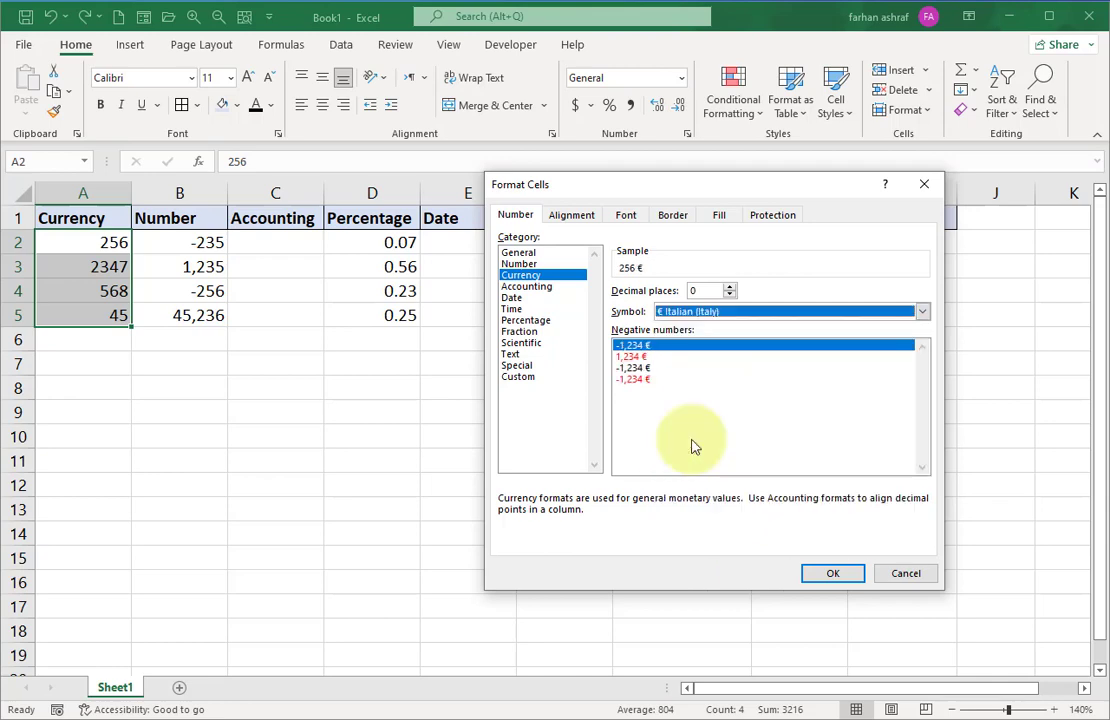
{"action": "left_click", "coordinate": [835, 576]}
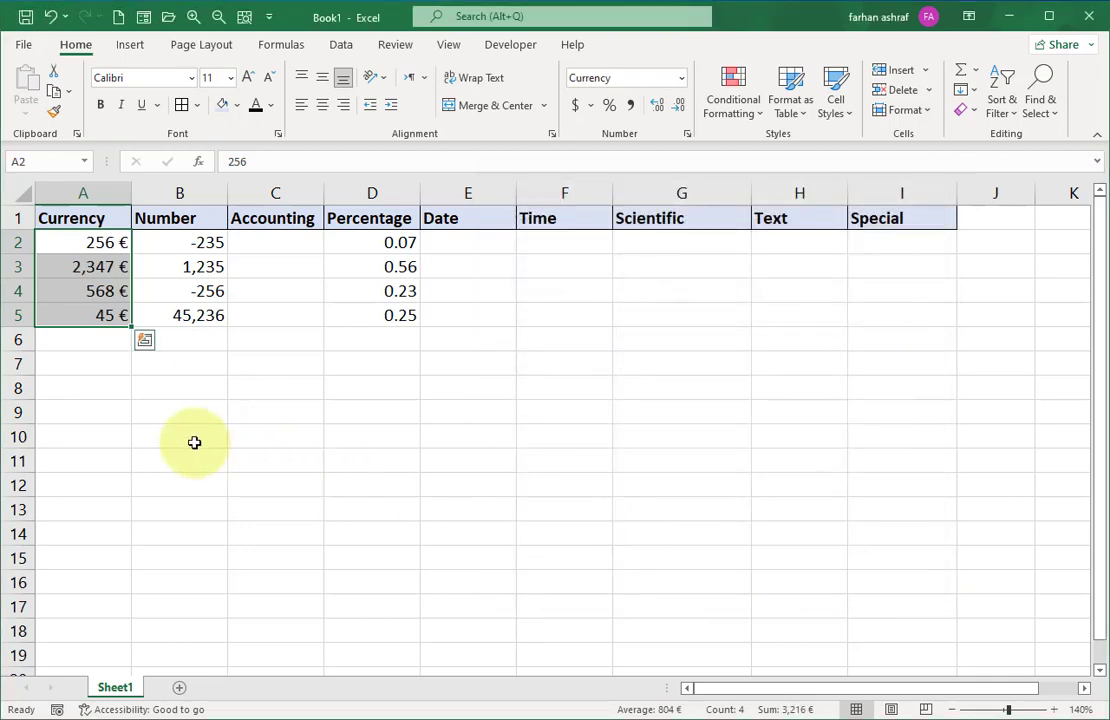
Change the currency symbol of A2:A5 to the plain $ sign
{"action": "left_click", "coordinate": [681, 78]}
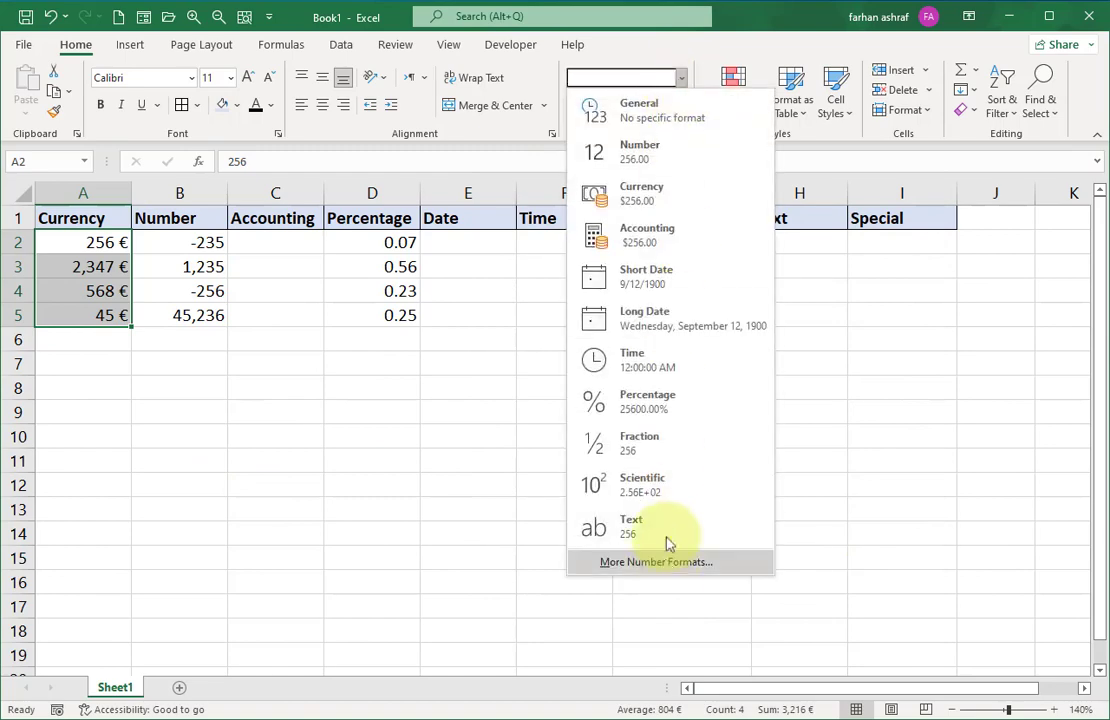
{"action": "left_click", "coordinate": [668, 562]}
{"action": "left_click", "coordinate": [921, 312]}
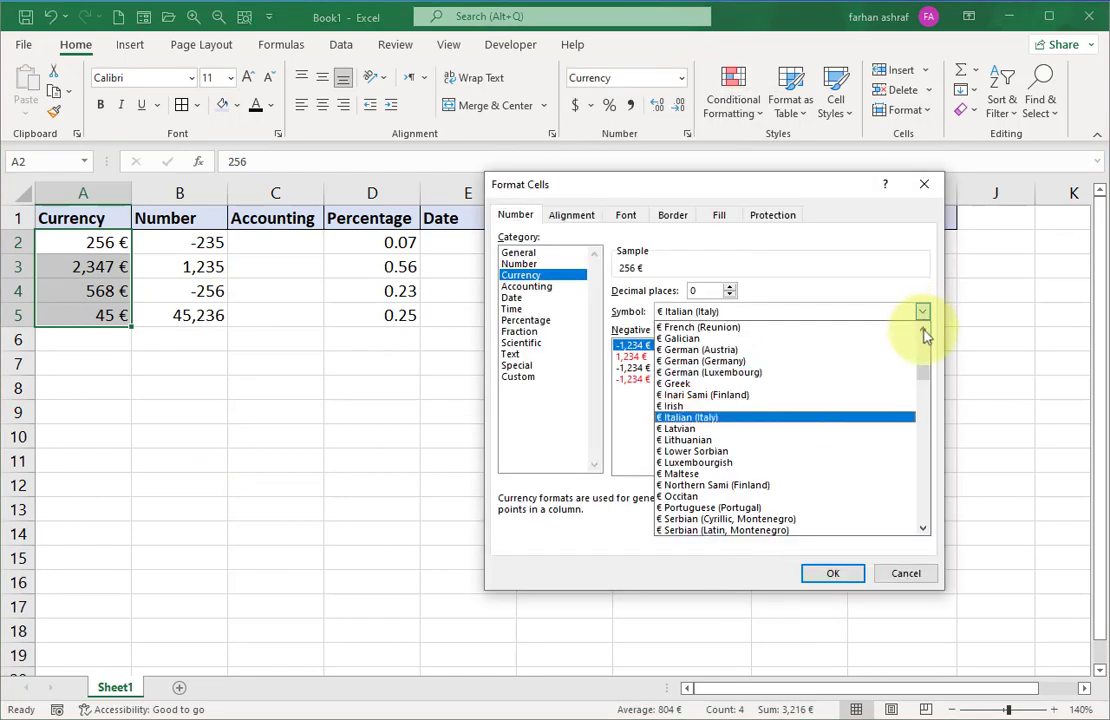
{"action": "left_click_drag", "start_coordinate": [922, 372], "coordinate": [922, 322]}
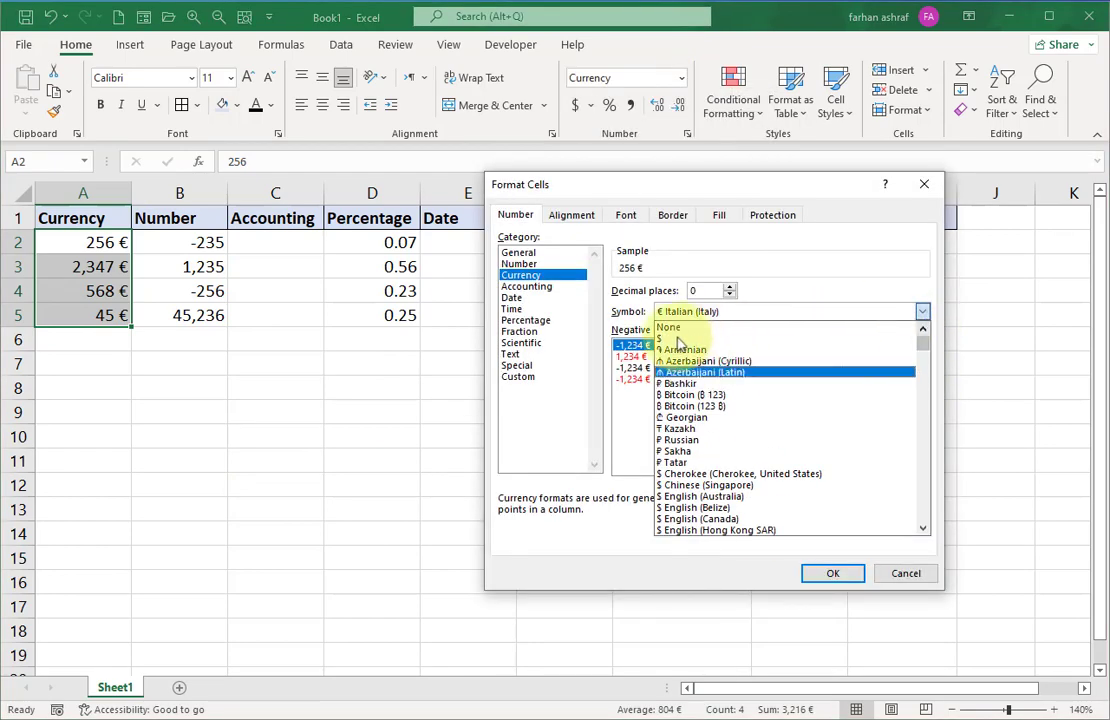
{"action": "left_click", "coordinate": [677, 341]}
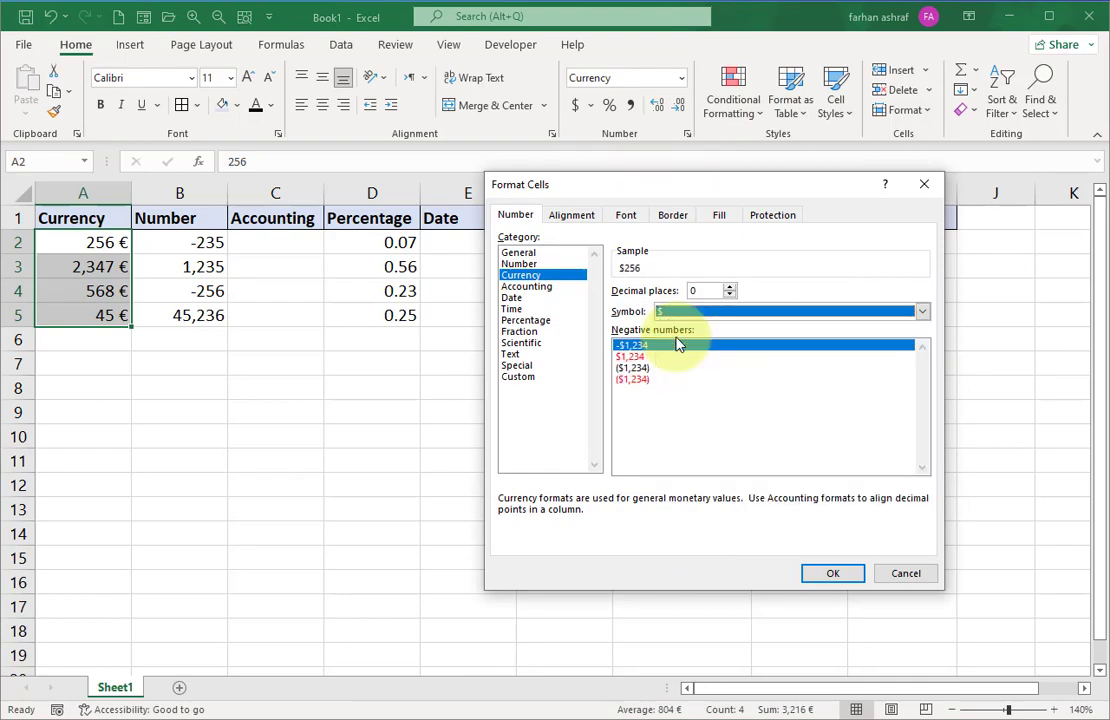
{"action": "left_click", "coordinate": [836, 574]}
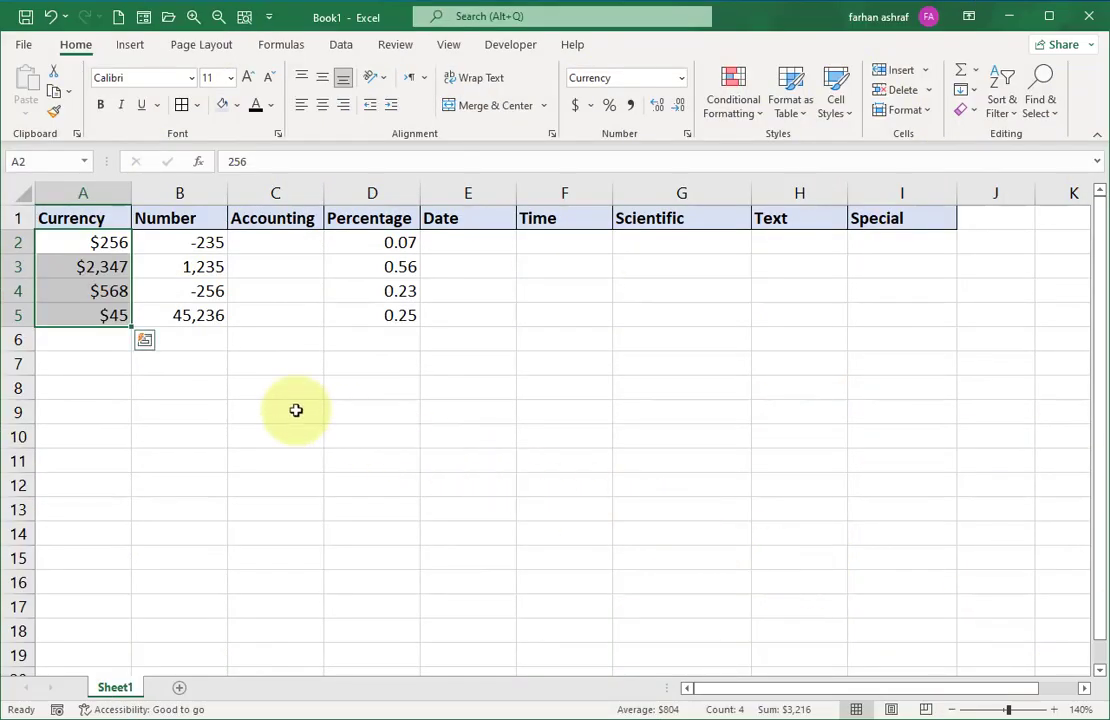
Copy the Currency values in A2:A5 into the Accounting column, starting at C2
{"action": "key", "text": "ctrl+c"}
{"action": "left_click", "coordinate": [292, 242]}
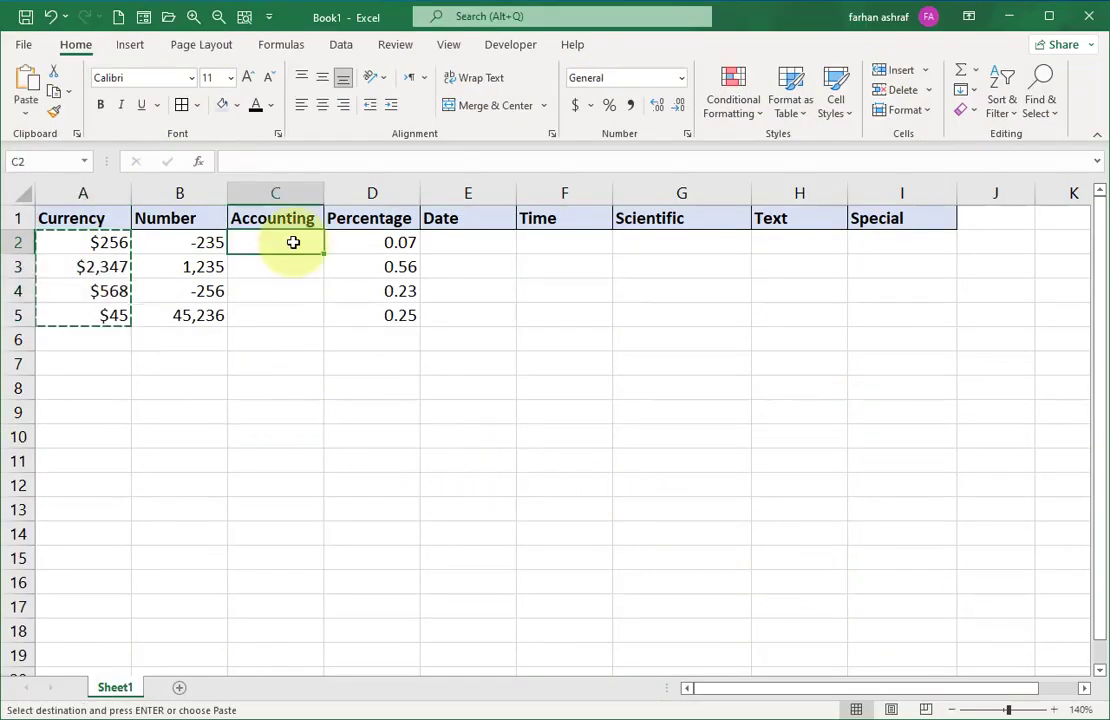
{"action": "key", "text": "ctrl+v"}
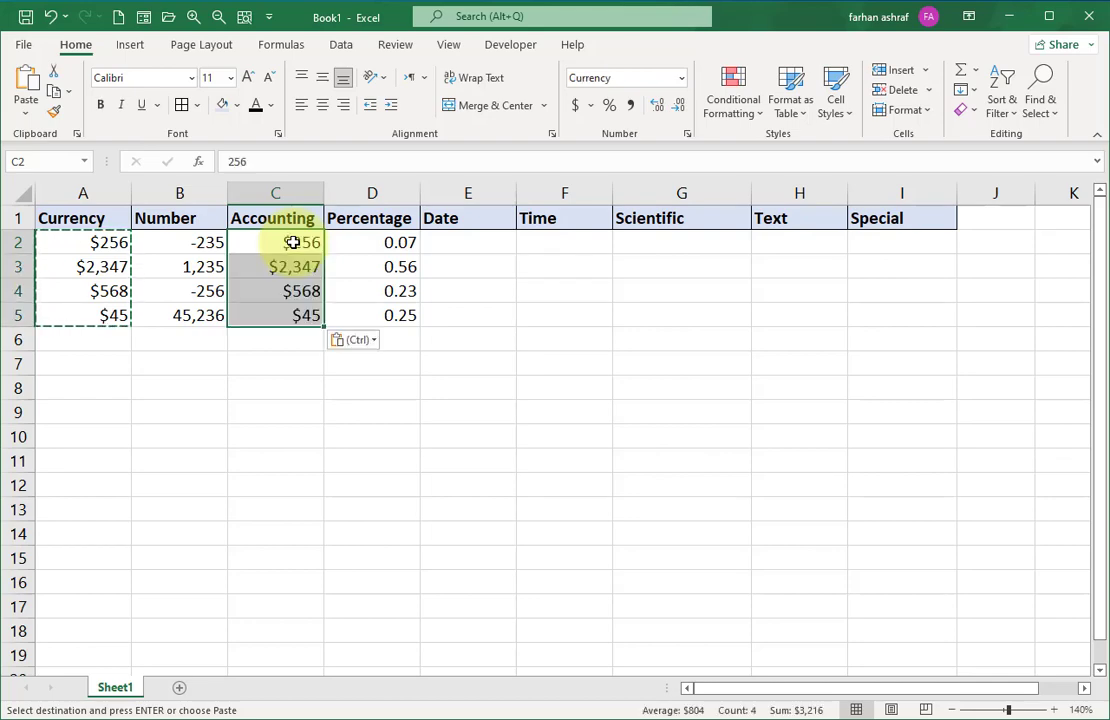
{"action": "left_click", "coordinate": [287, 339]}
Format C2:C5 as Accounting and reduce the values to no decimal places
{"action": "left_click_drag", "start_coordinate": [290, 242], "coordinate": [303, 311]}
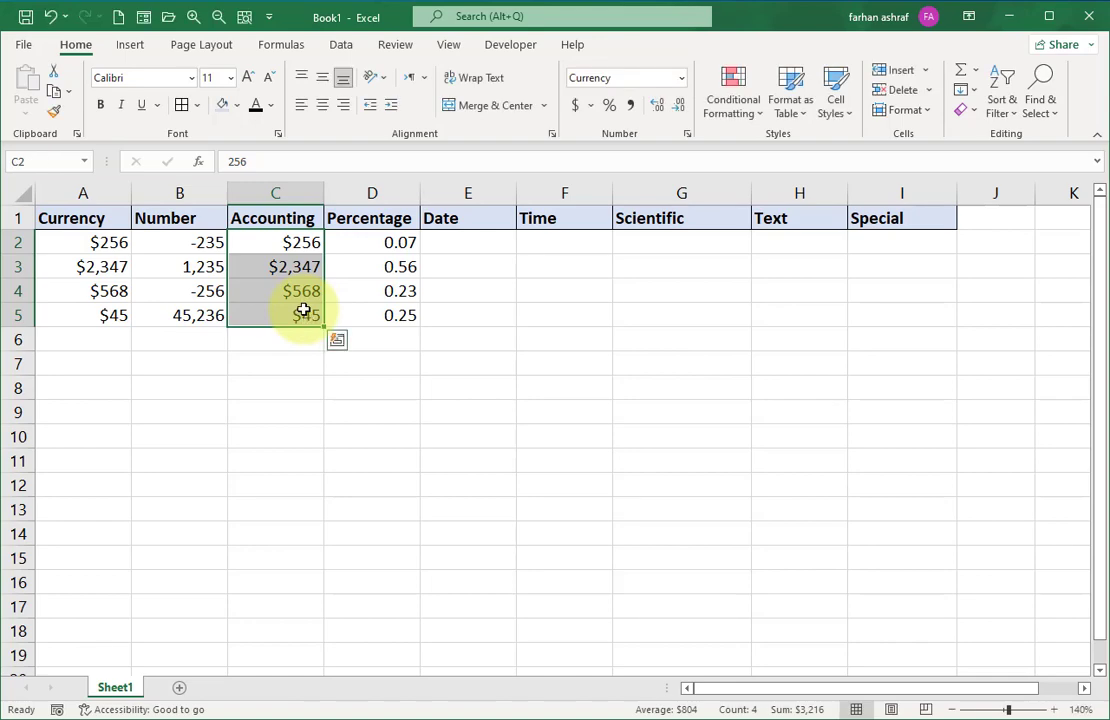
{"action": "left_click", "coordinate": [683, 80]}
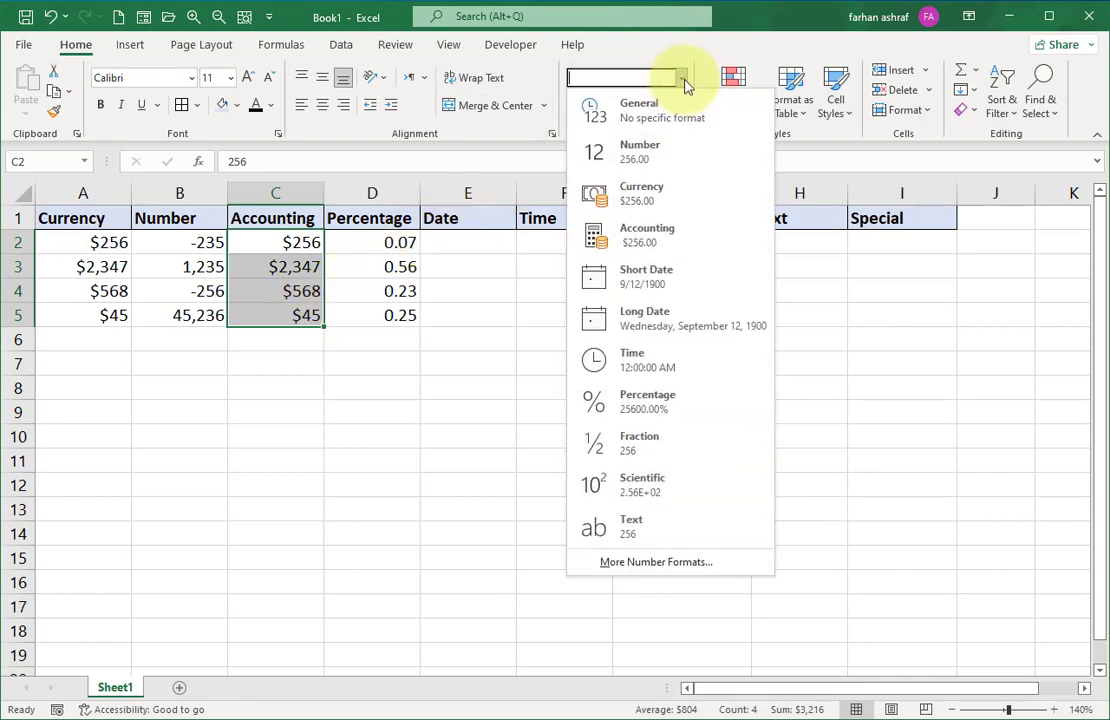
{"action": "left_click", "coordinate": [659, 247]}
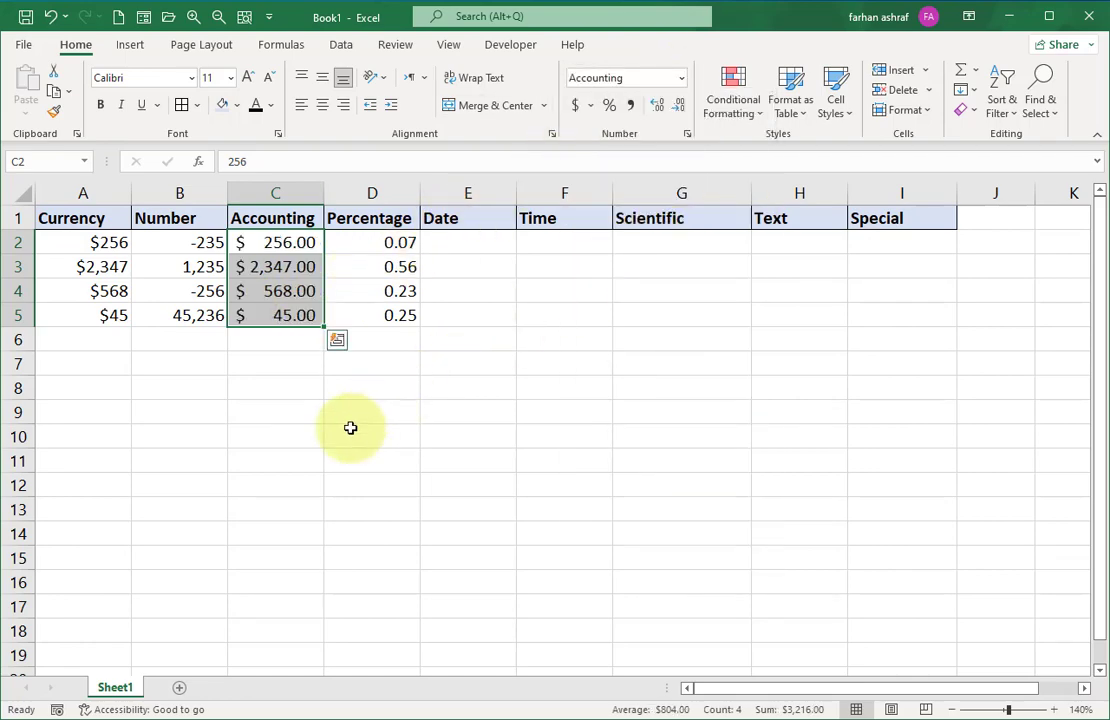
{"action": "left_click", "coordinate": [679, 110]}
{"action": "left_click", "coordinate": [679, 110]}
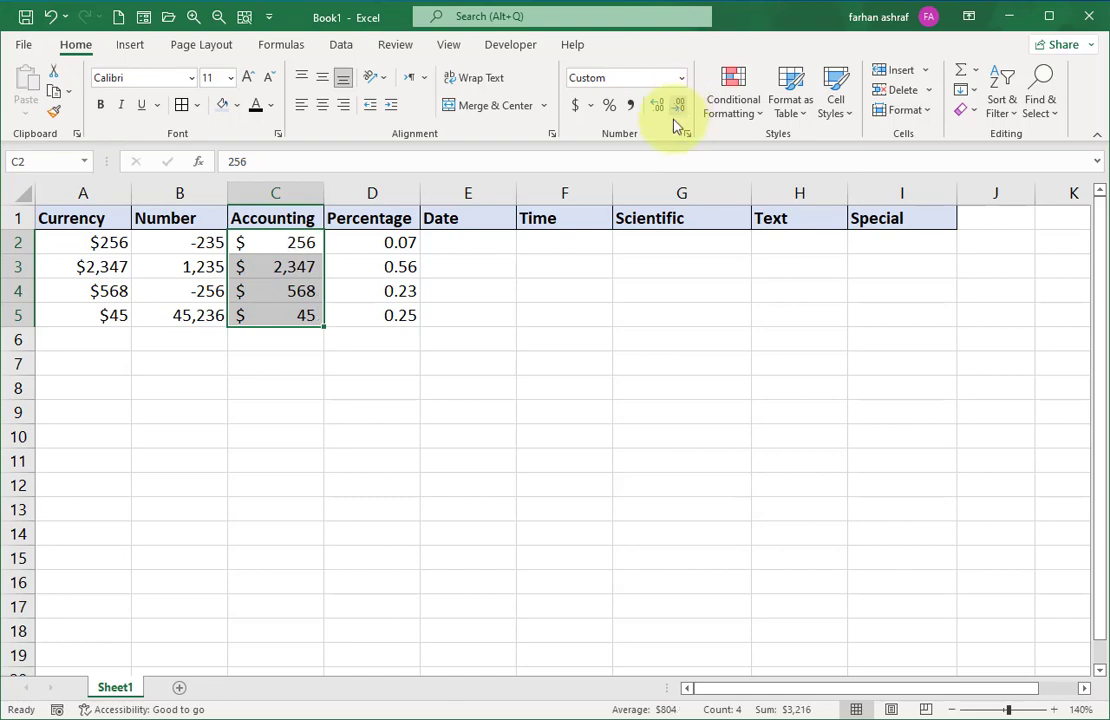
Compare the symbol placement and number alignment of the cells in the Accounting and Currency columns
{"action": "left_click", "coordinate": [296, 269]}
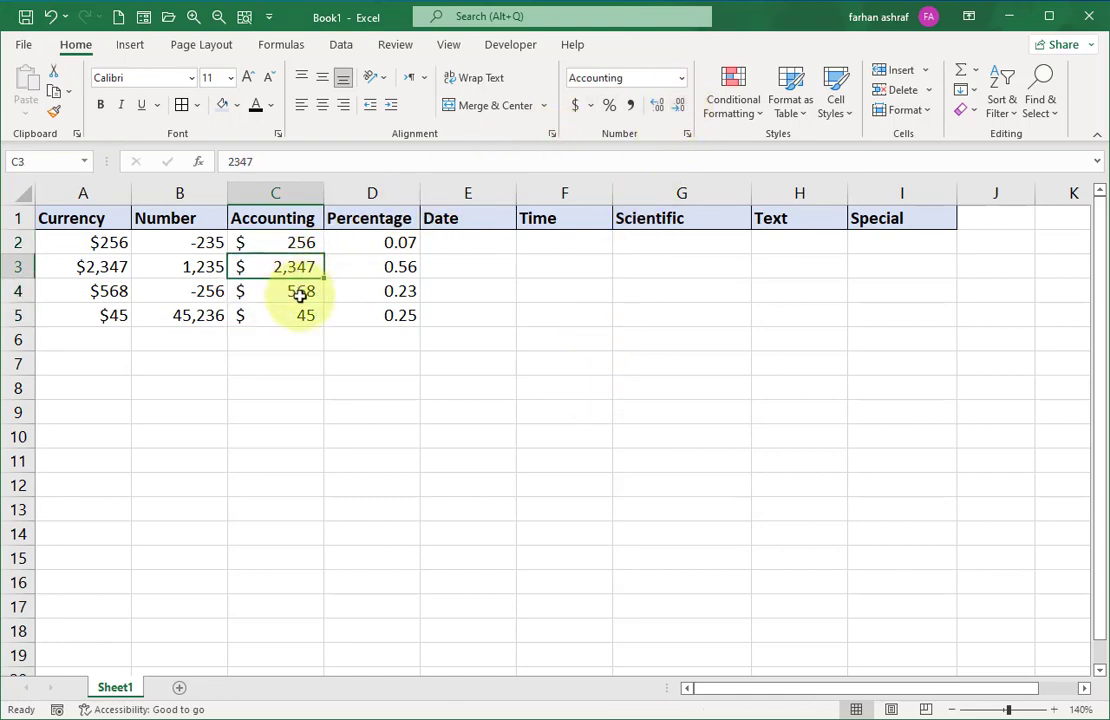
{"action": "left_click", "coordinate": [300, 292]}
{"action": "left_click", "coordinate": [303, 316]}
{"action": "left_click", "coordinate": [288, 243]}
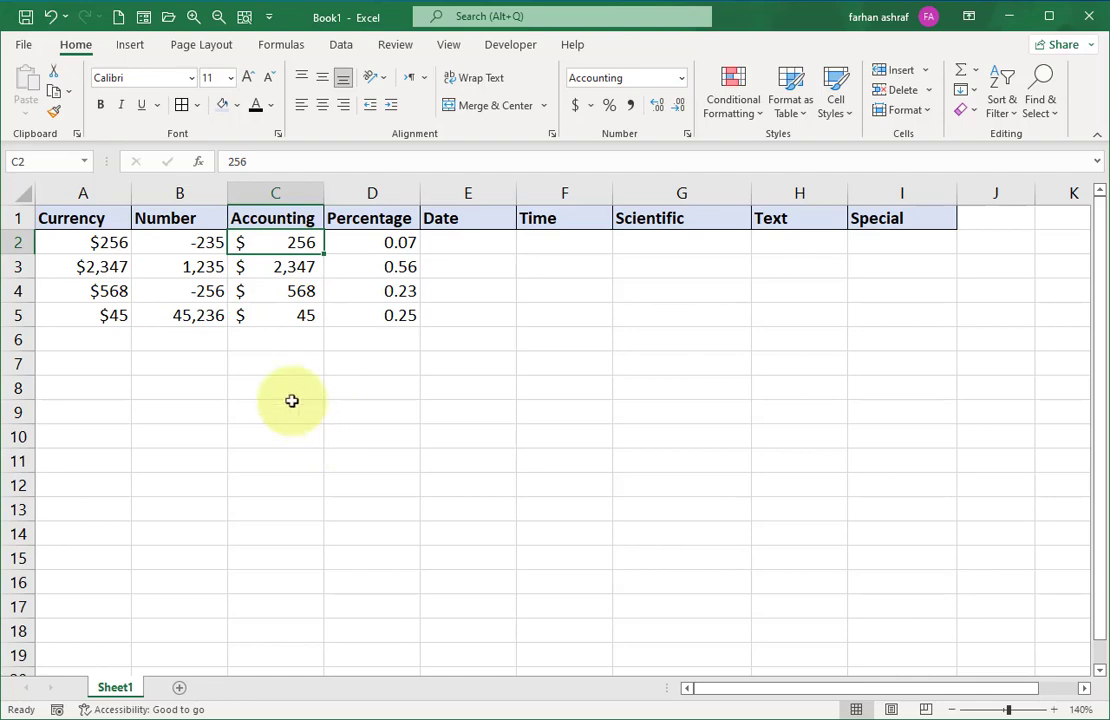
{"action": "left_click", "coordinate": [117, 266]}
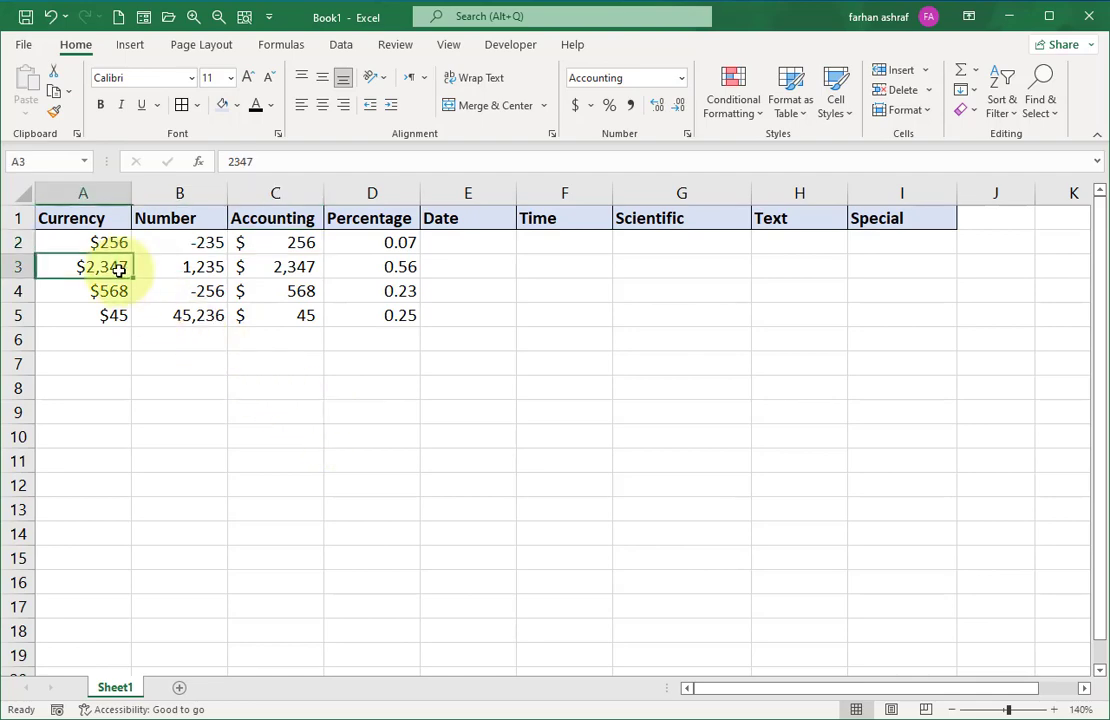
{"action": "left_click", "coordinate": [116, 290]}
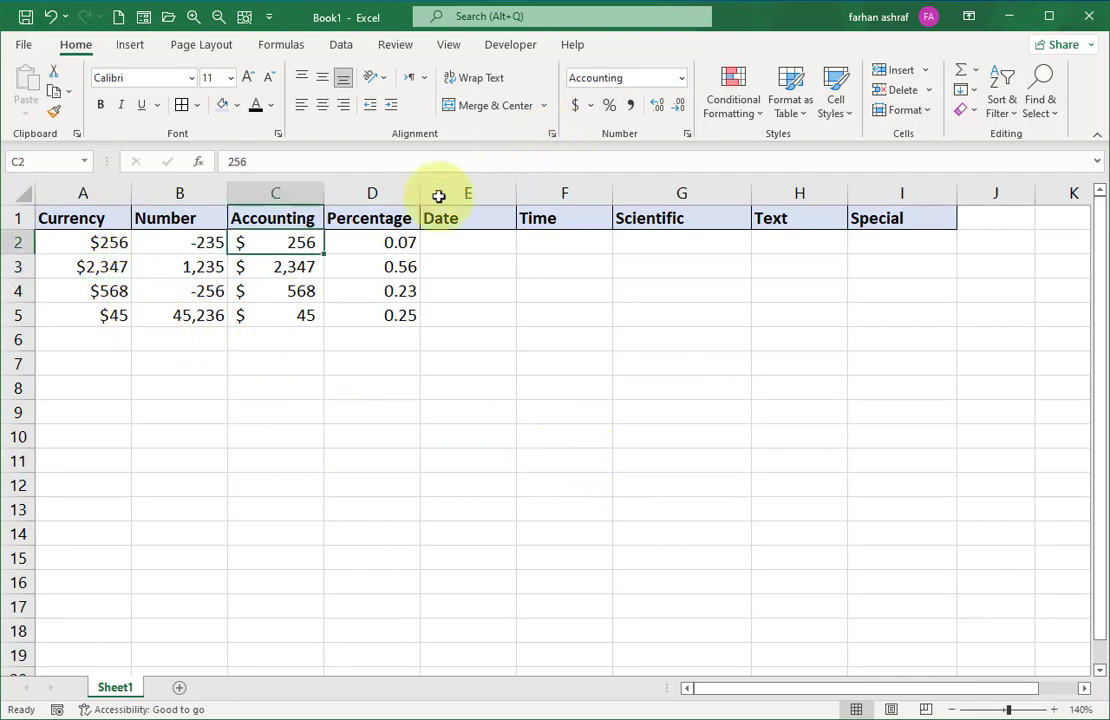
{"action": "left_click", "coordinate": [295, 267]}
{"action": "left_click", "coordinate": [295, 291]}
{"action": "left_click", "coordinate": [303, 313]}
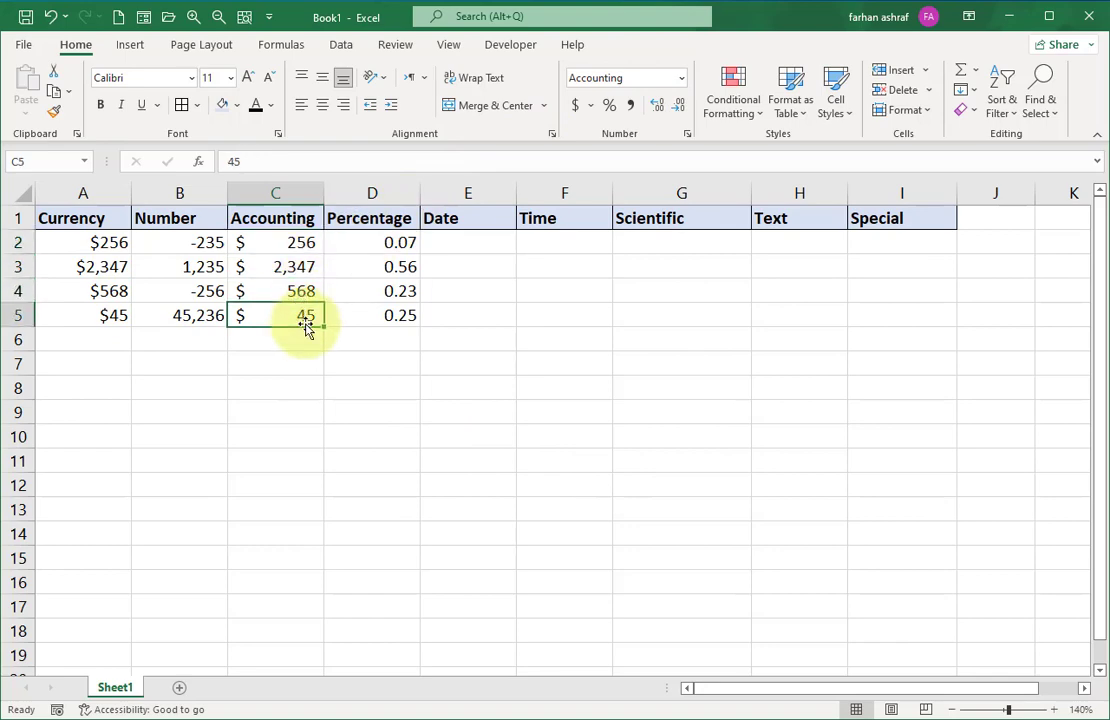
{"action": "left_click", "coordinate": [290, 242]}
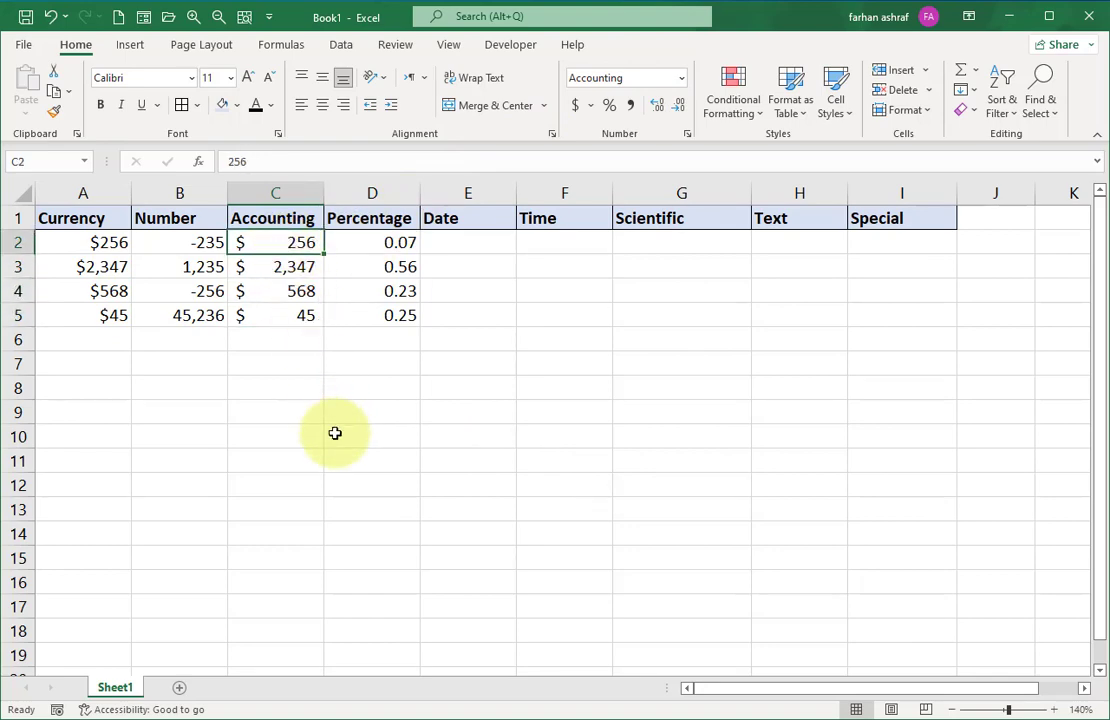
{"action": "left_click", "coordinate": [119, 267]}
Replace the value in Currency cell A4 with 0 and select the Accounting cell C4
{"action": "left_click", "coordinate": [119, 290]}
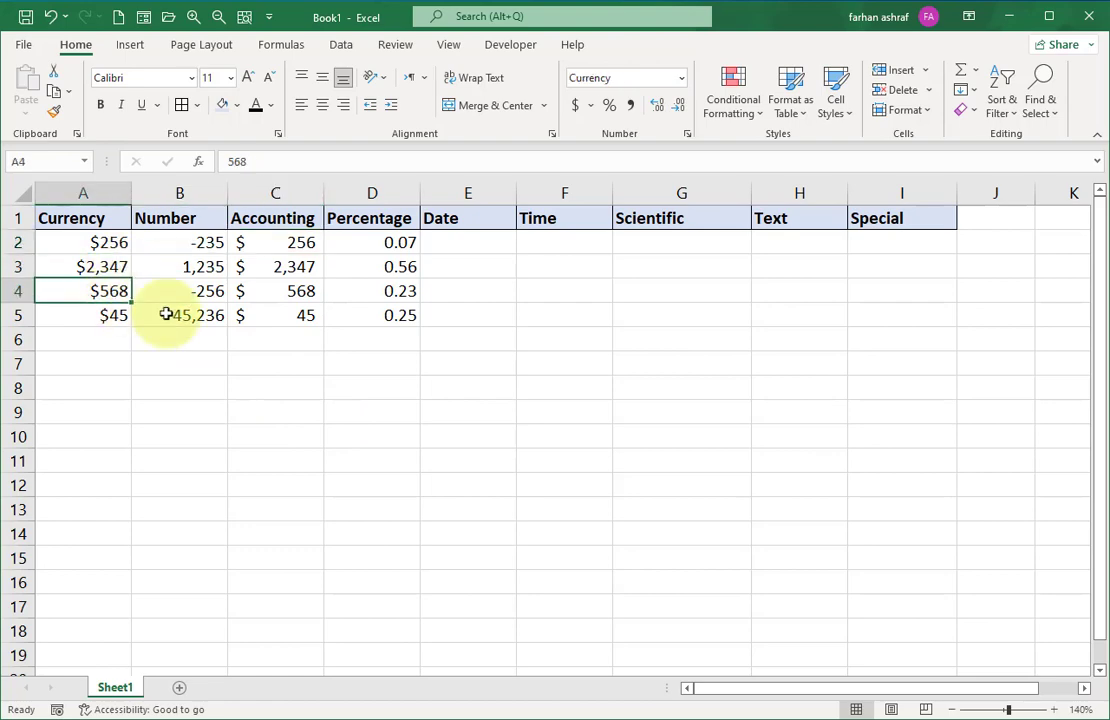
{"action": "type", "text": "0"}
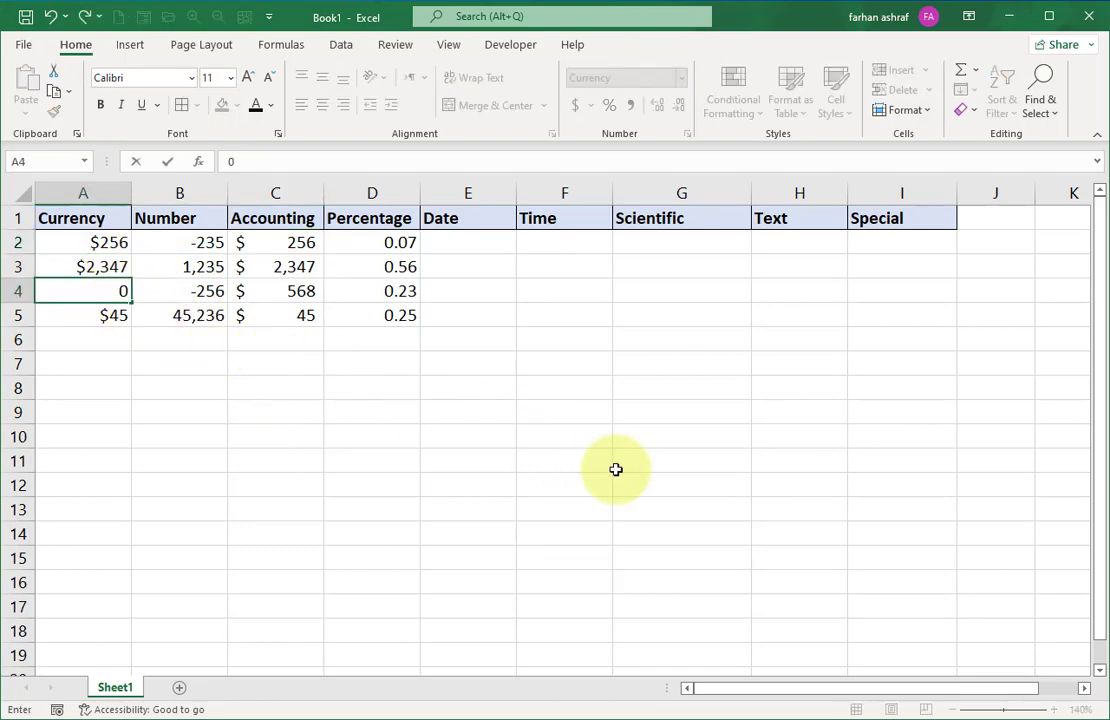
{"action": "key", "text": "Return"}
{"action": "left_click", "coordinate": [104, 292]}
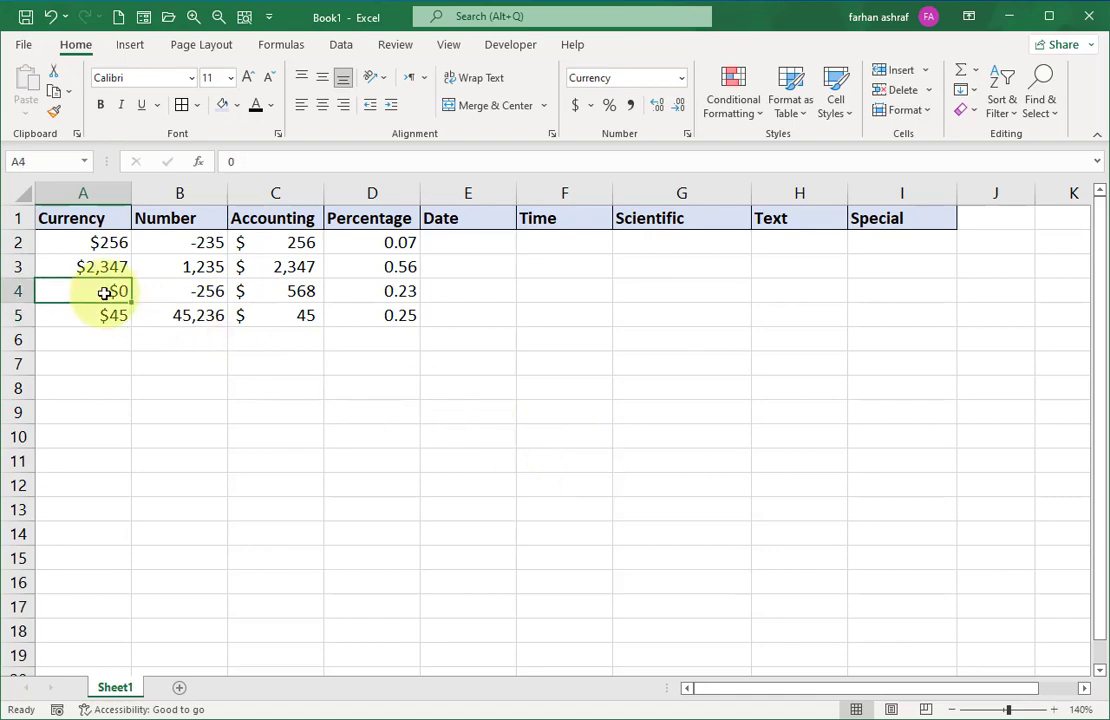
{"action": "left_click", "coordinate": [293, 289]}
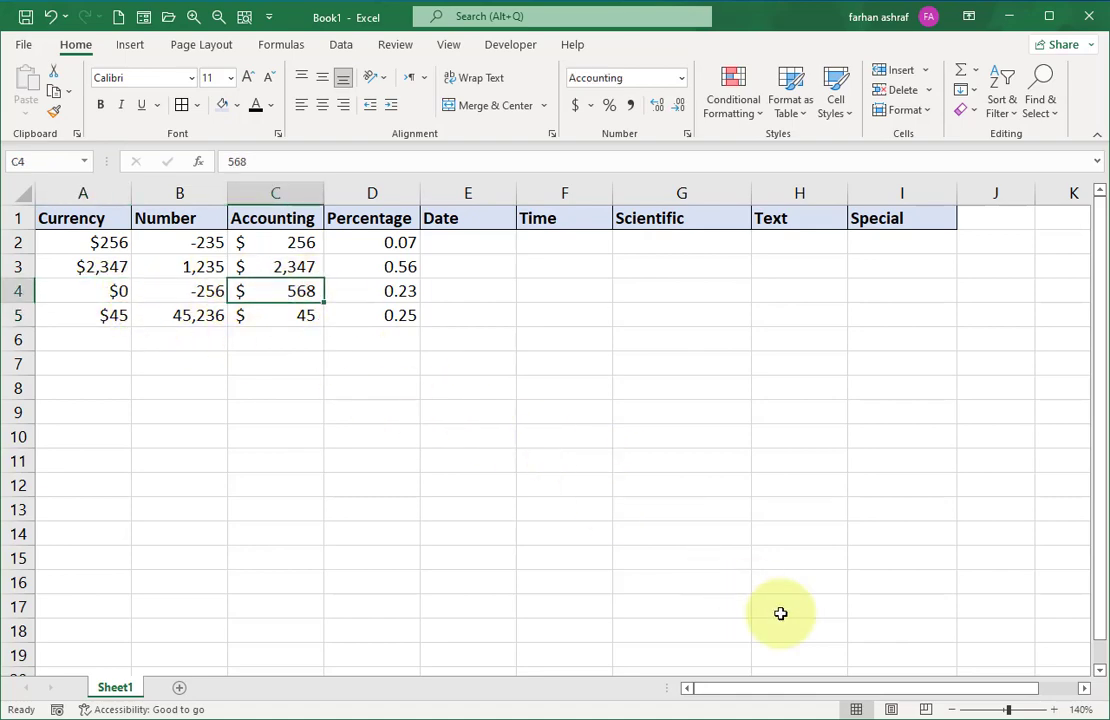
Replace the value in Accounting cell C4 with 0 and reselect that cell to see how zero is shown
{"action": "type", "text": "0"}
{"action": "key", "text": "Return"}
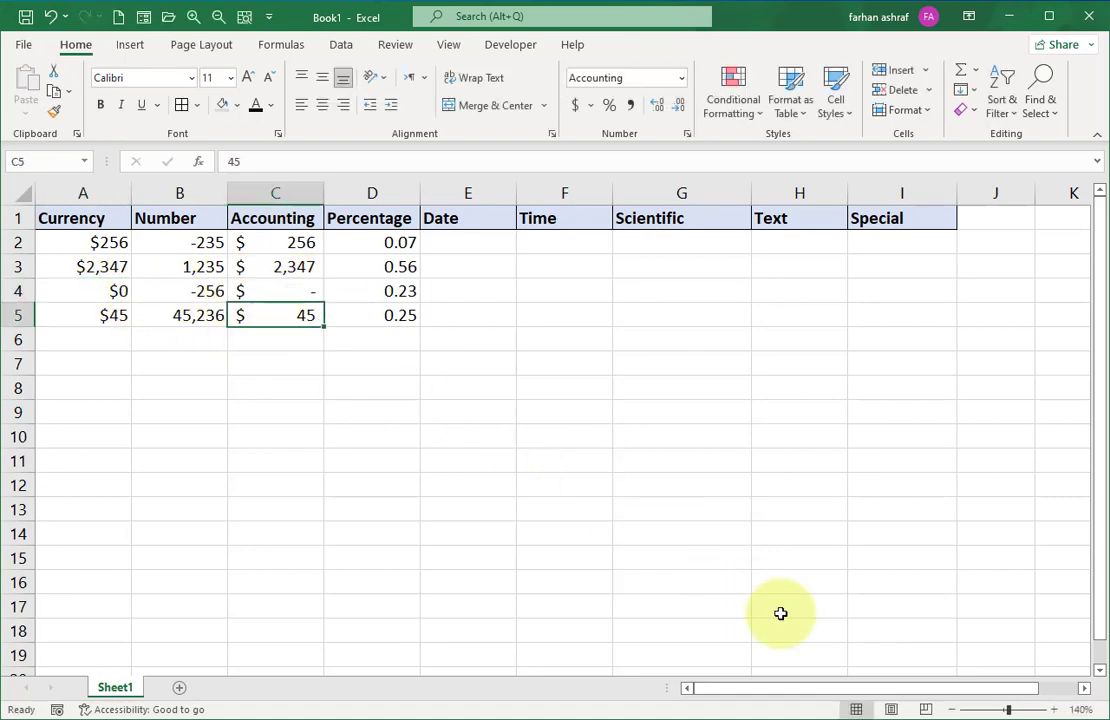
{"action": "left_click", "coordinate": [310, 290]}
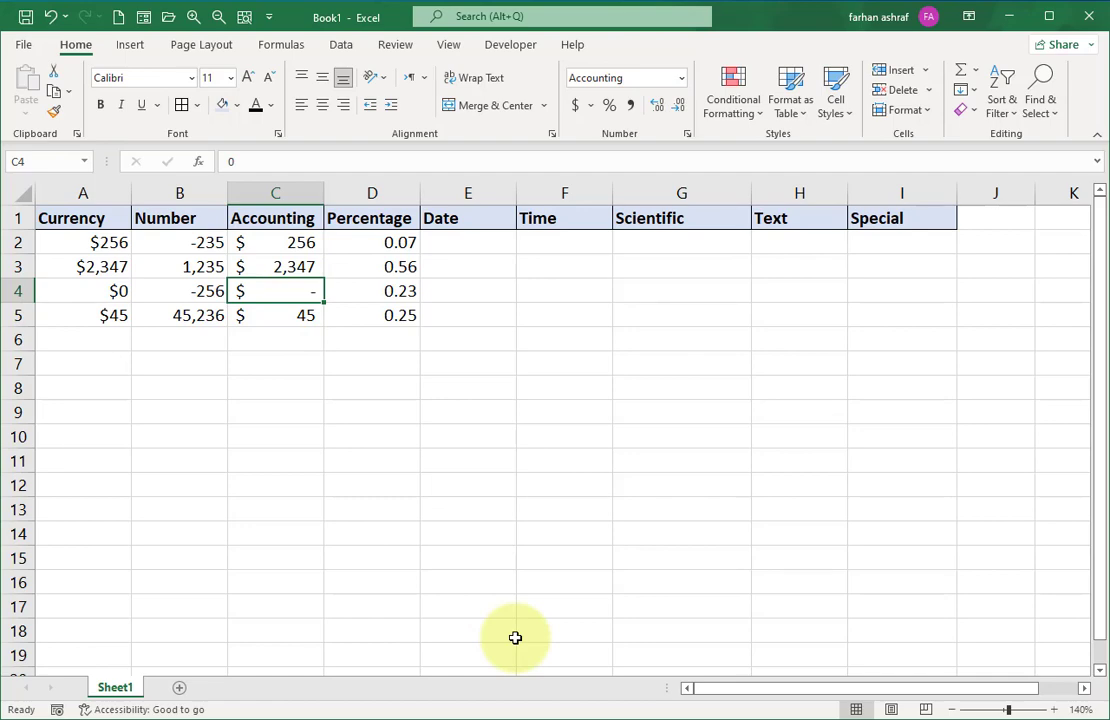
Undo the zero entries in Accounting cell C4 and Currency cell A4
{"action": "key", "text": "ctrl+z"}
{"action": "key", "text": "ctrl+z"}
{"action": "left_click", "coordinate": [366, 411]}
Enter the date 12-06-2022 in Date cell E2 and reselect the cell
{"action": "left_click", "coordinate": [463, 245]}
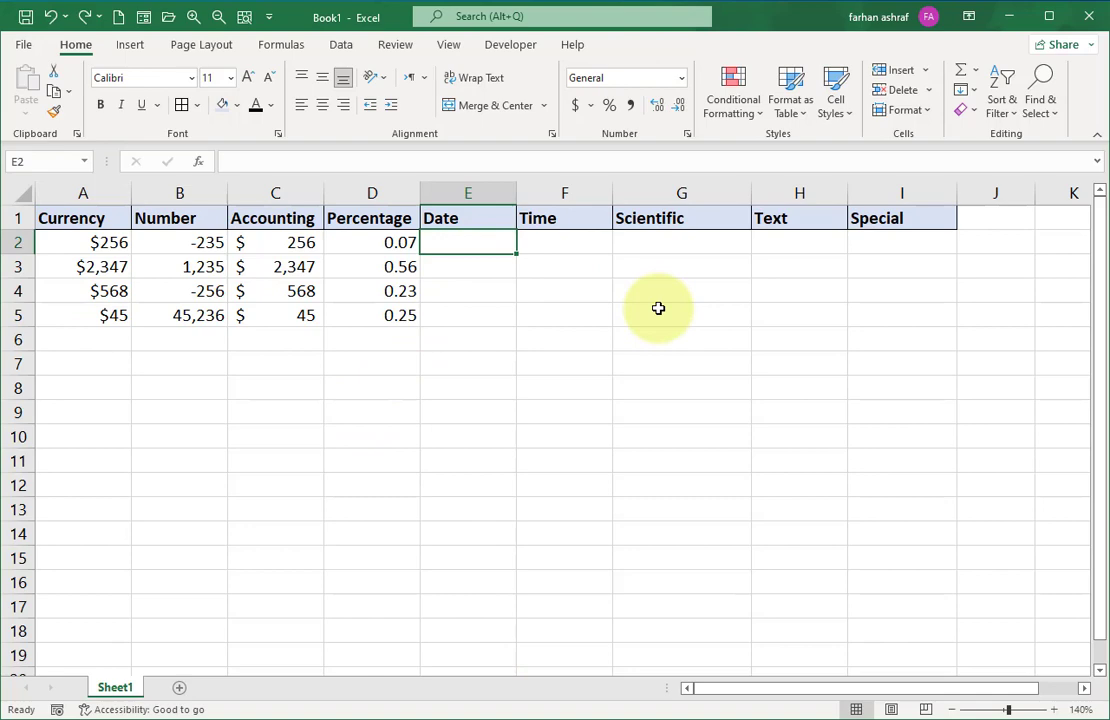
{"action": "type", "text": "12-06-2022"}
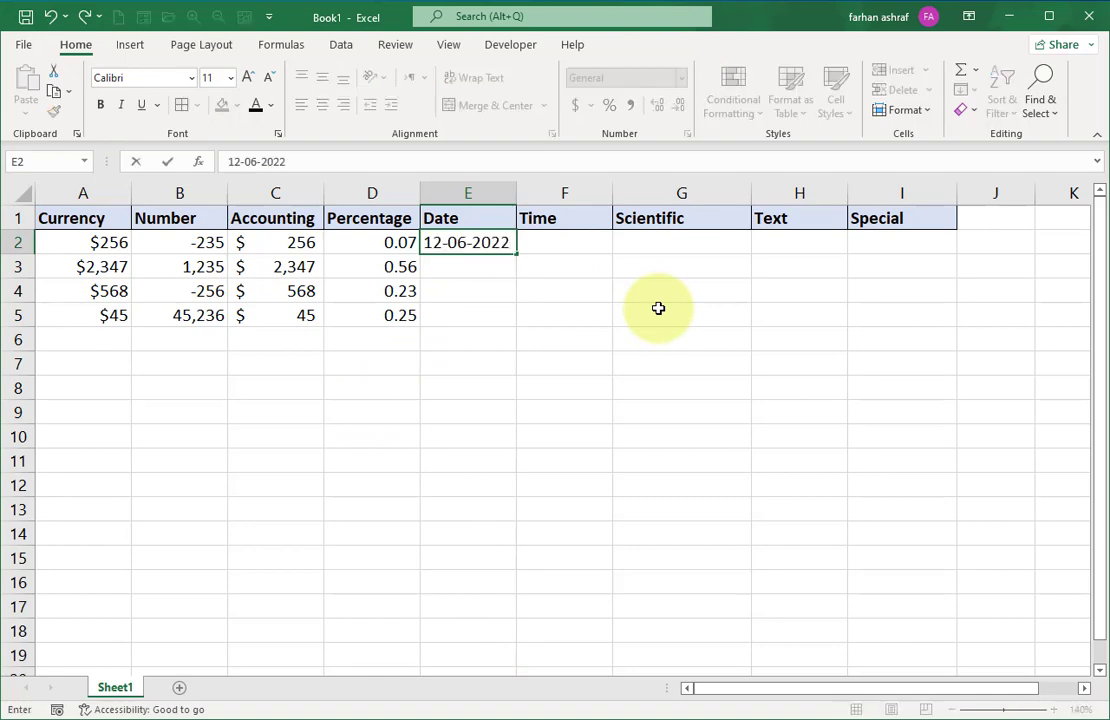
{"action": "key", "text": "Return"}
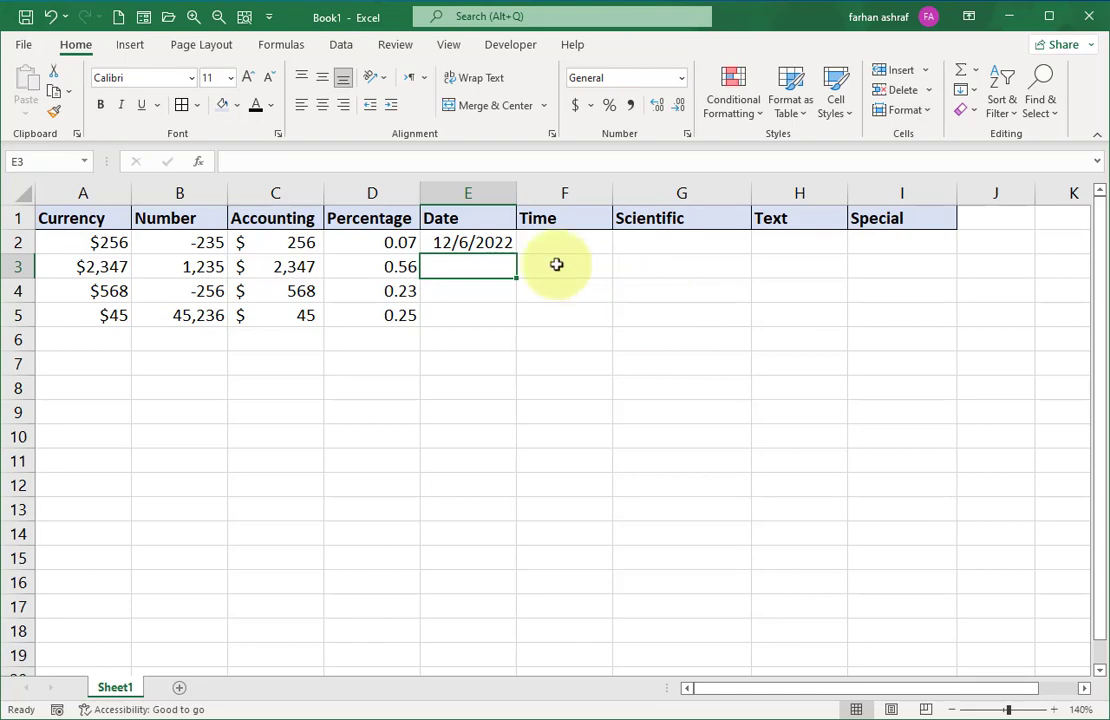
{"action": "left_click", "coordinate": [496, 240]}
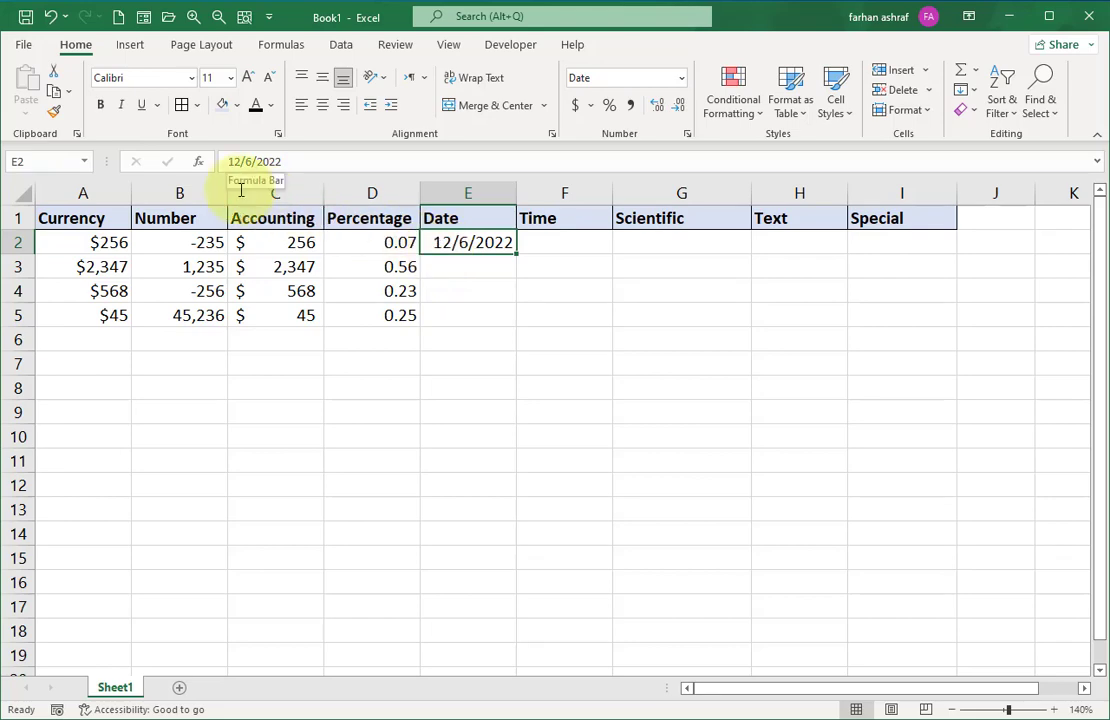
Fill the date in E2 down through E5 as a series of consecutive days
{"action": "left_click", "coordinate": [478, 267]}
{"action": "left_click", "coordinate": [466, 243]}
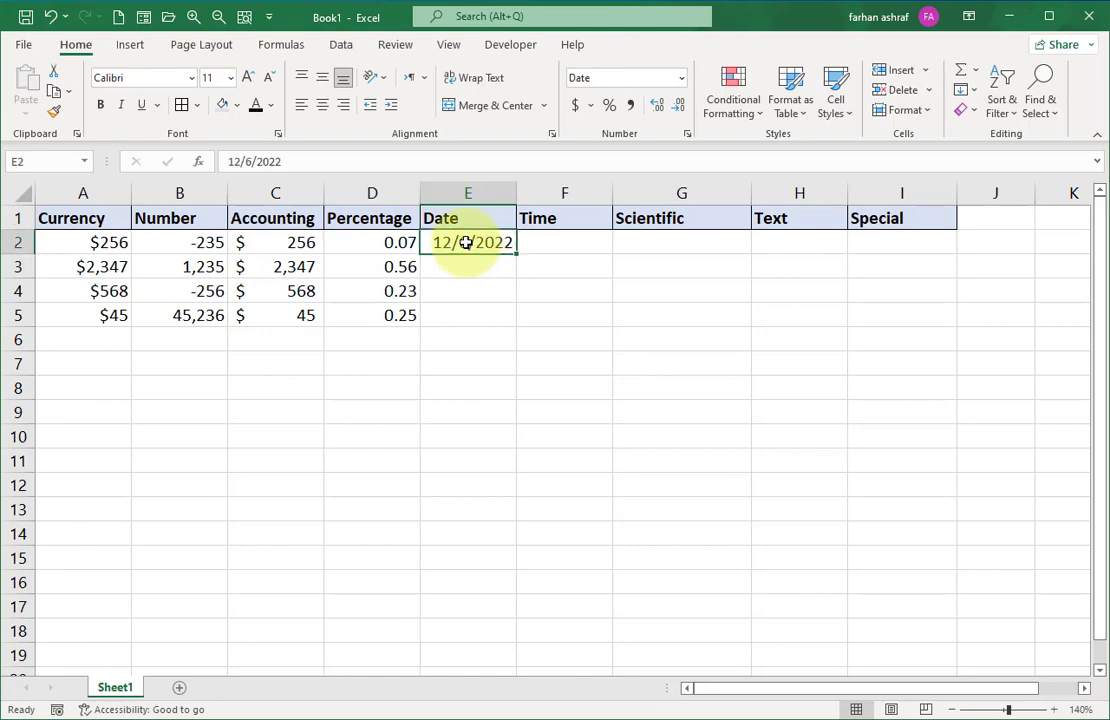
{"action": "left_click_drag", "start_coordinate": [517, 255], "coordinate": [500, 320]}
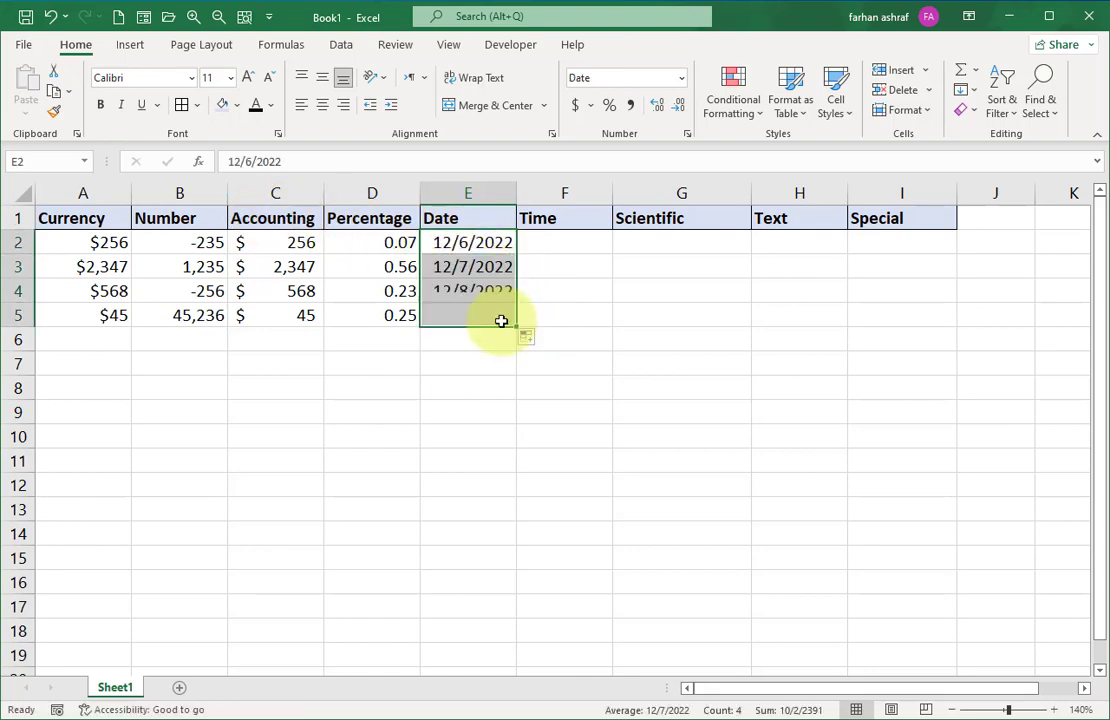
{"action": "left_click", "coordinate": [509, 385]}
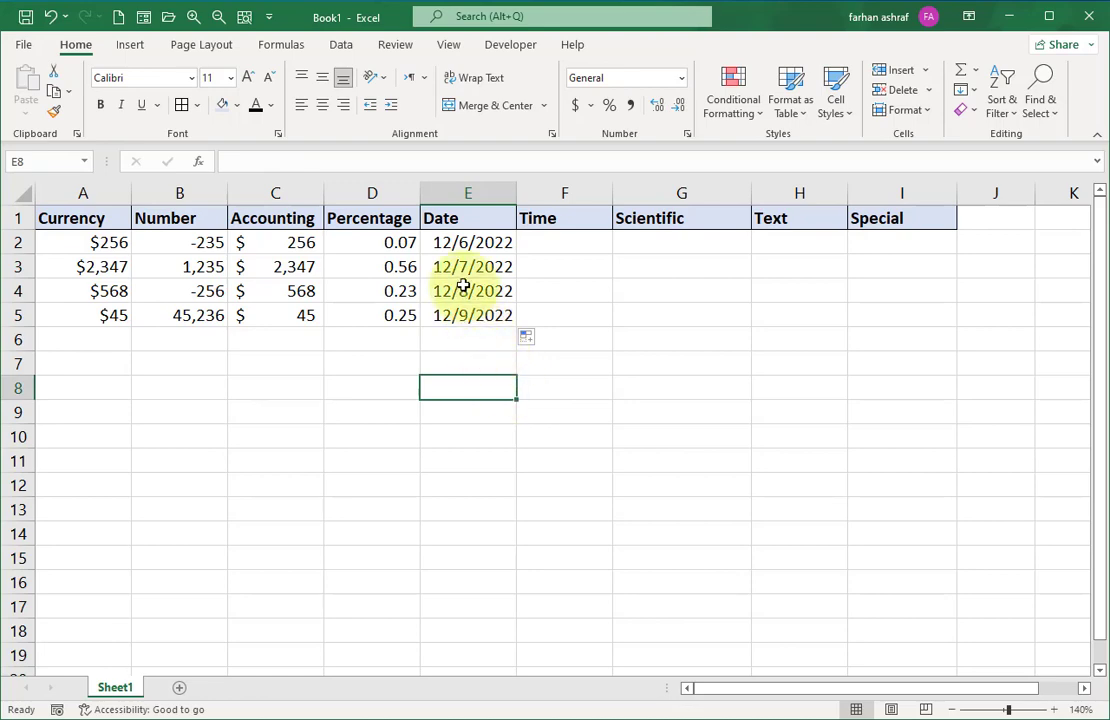
Format the dates in E2:E5 with the 14-Mar-2012 date type
{"action": "left_click_drag", "start_coordinate": [471, 246], "coordinate": [520, 320]}
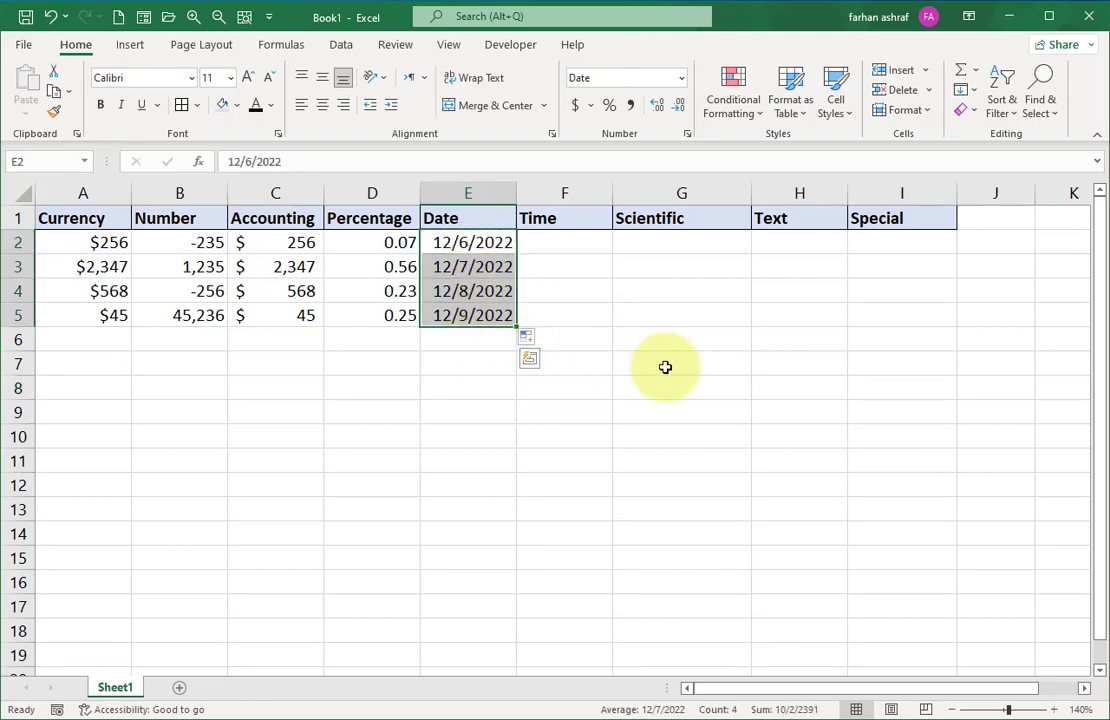
{"action": "left_click", "coordinate": [681, 78]}
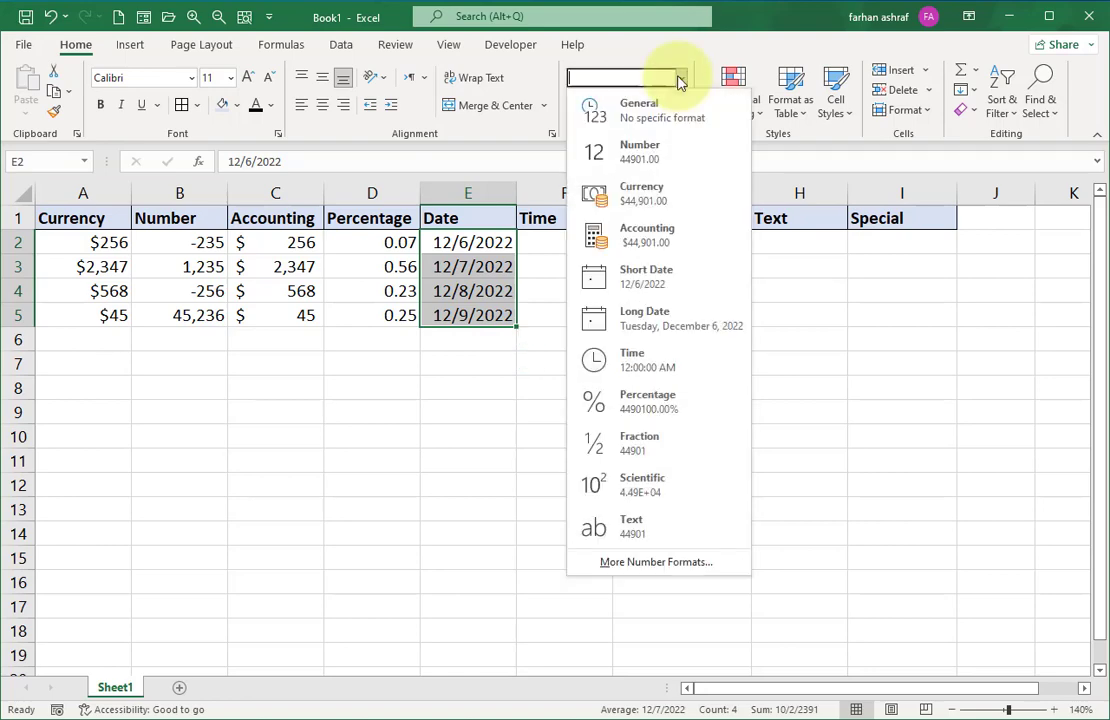
{"action": "left_click", "coordinate": [652, 562]}
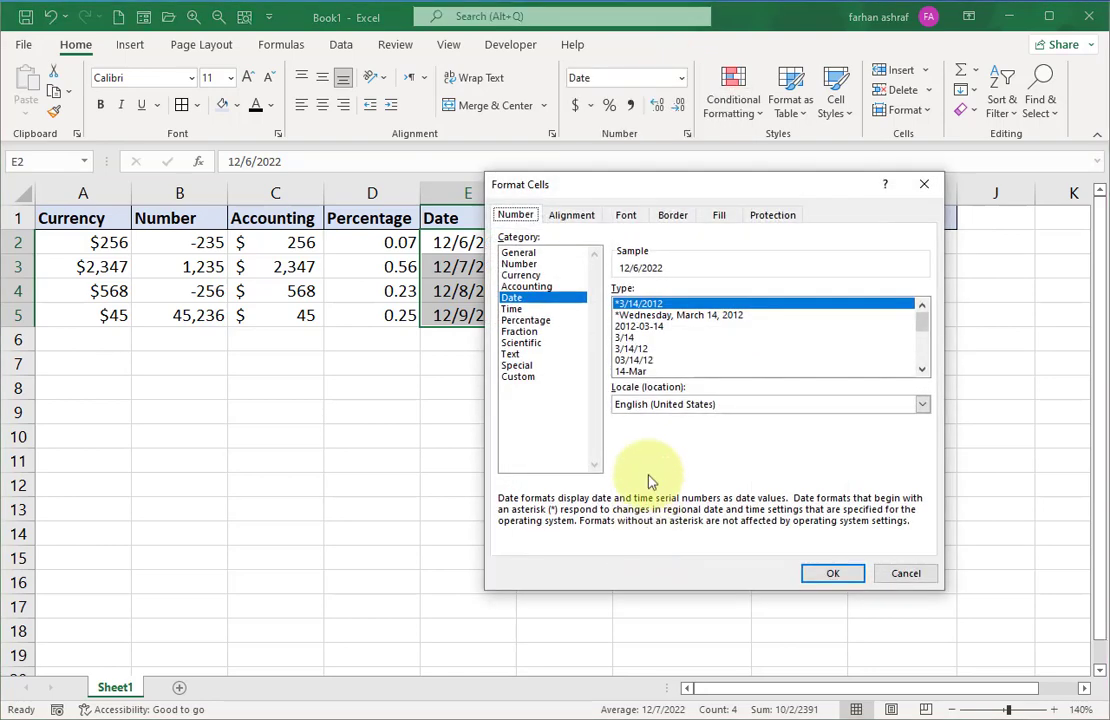
{"action": "scroll", "coordinate": [690, 330], "scroll_direction": "down", "scroll_amount": 4}
{"action": "left_click", "coordinate": [703, 347]}
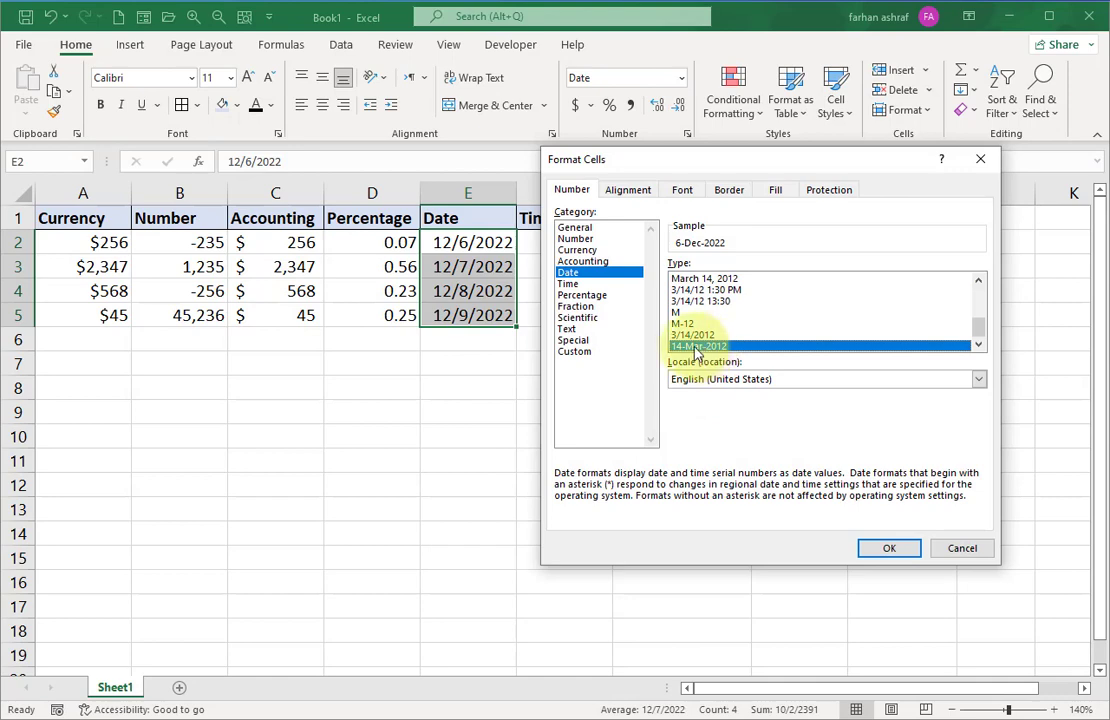
{"action": "left_click", "coordinate": [892, 550]}
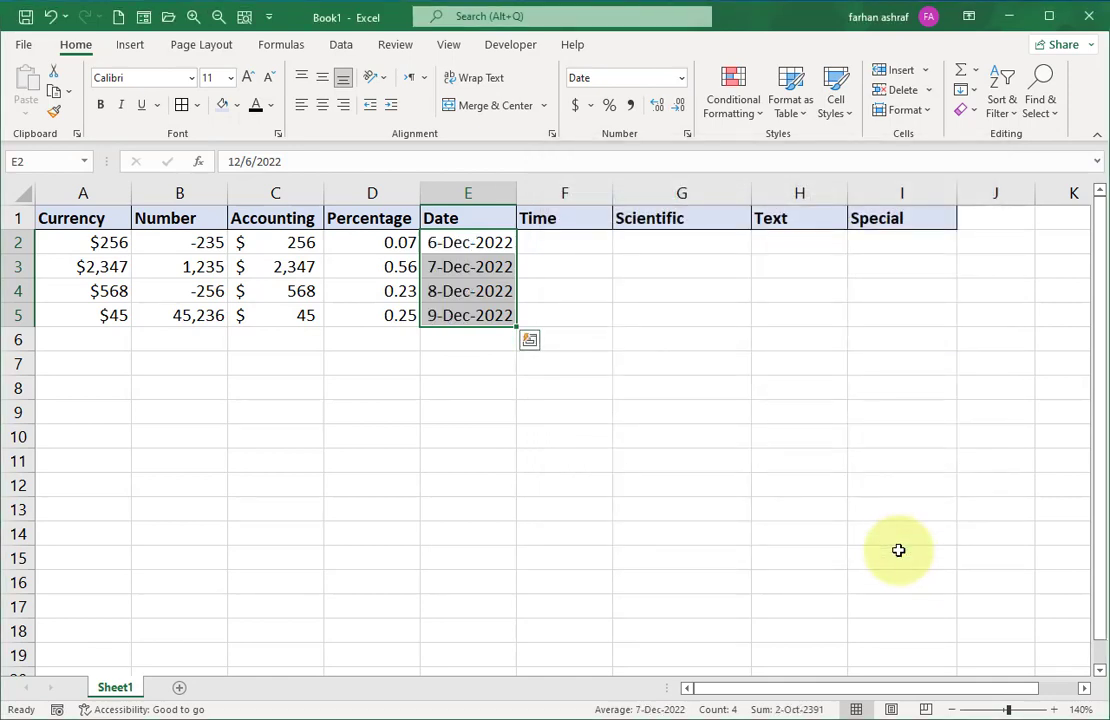
Change the dates in E2:E5 to the "March 14, 2012" date type and widen column E to fit them
{"action": "key", "text": "ctrl+1"}
{"action": "left_click", "coordinate": [718, 279]}
{"action": "key", "text": "Up"}
{"action": "key", "text": "Up"}
{"action": "key", "text": "Down"}
{"action": "key", "text": "Down"}
{"action": "key", "text": "Down"}
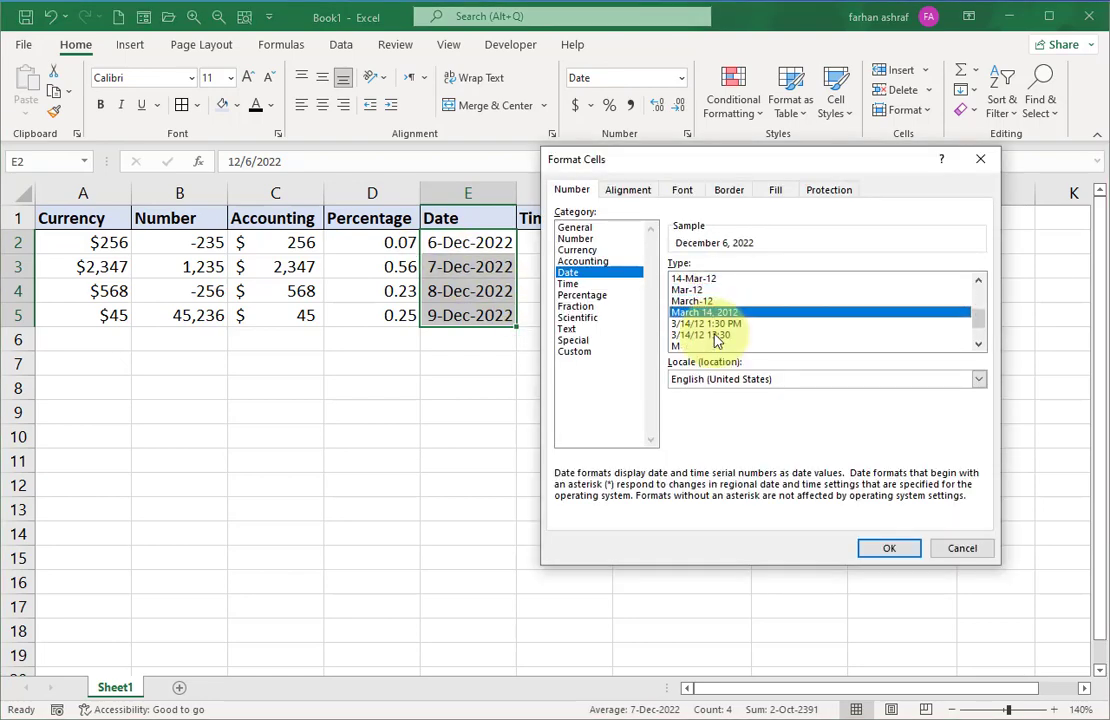
{"action": "left_click", "coordinate": [889, 548]}
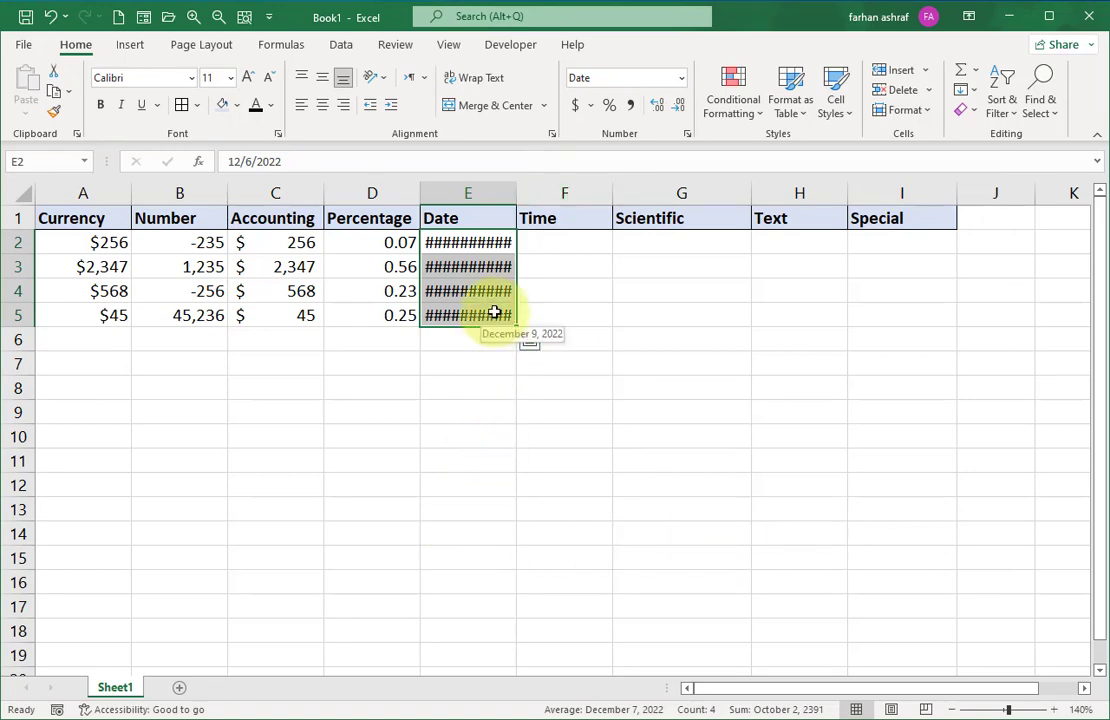
{"action": "left_click_drag", "start_coordinate": [516, 198], "coordinate": [572, 198]}
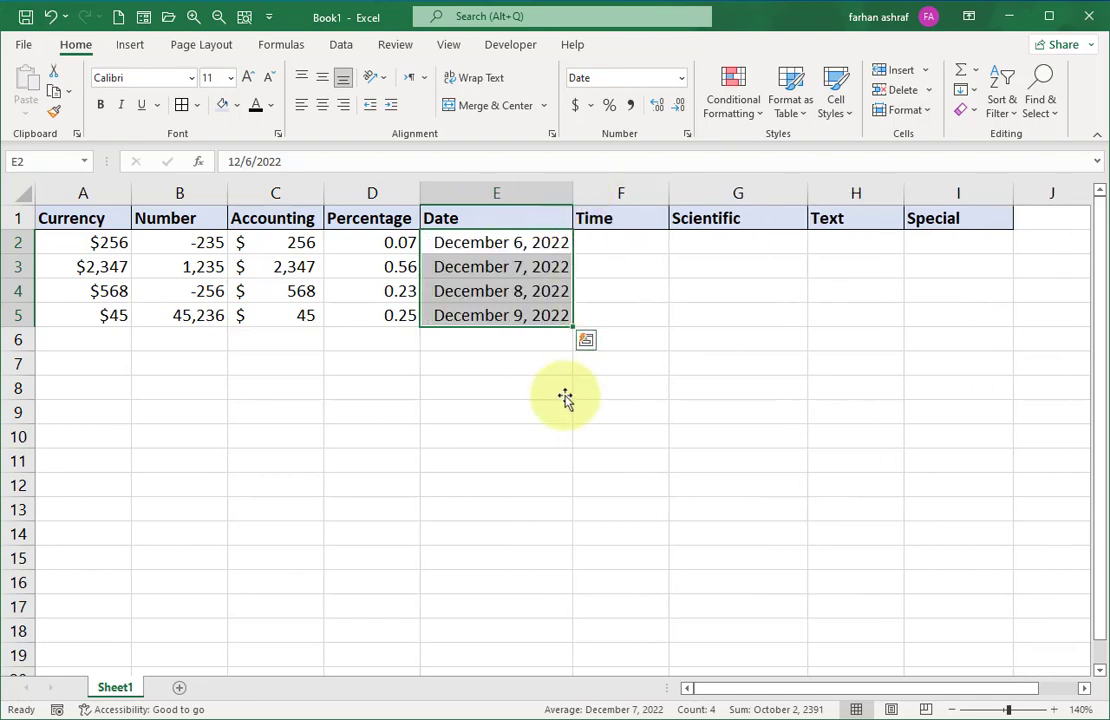
Enter the time 12:10:30 in Time cell F2 and reselect the cell
{"action": "key", "text": "Right"}
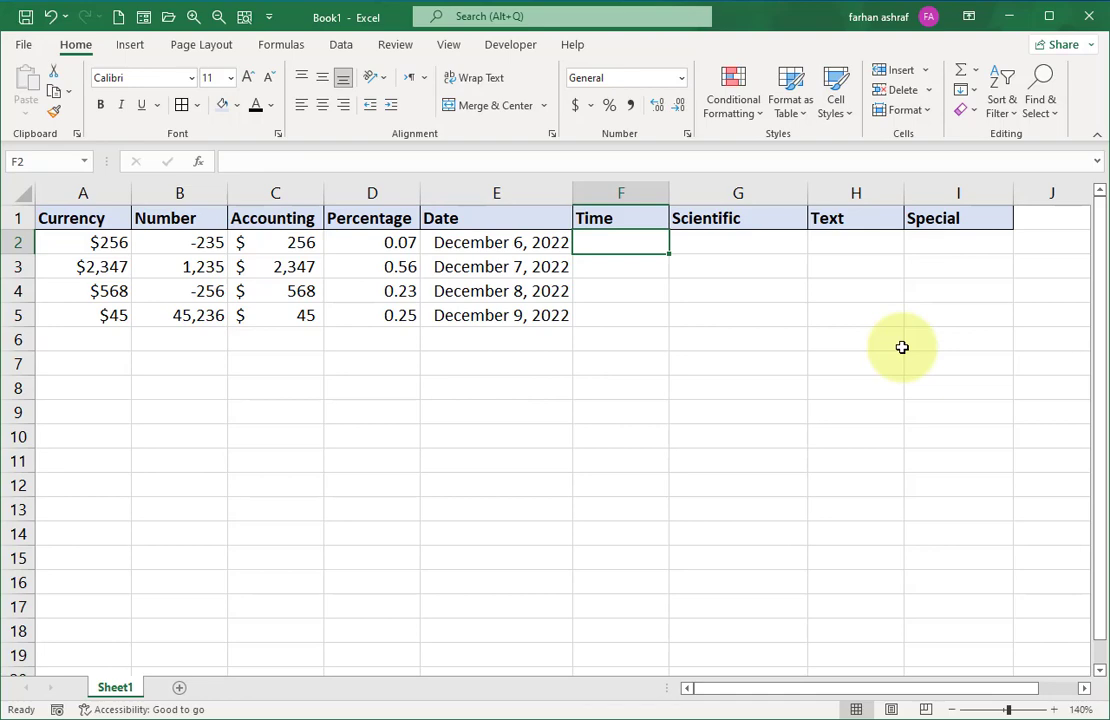
{"action": "type", "text": "1"}
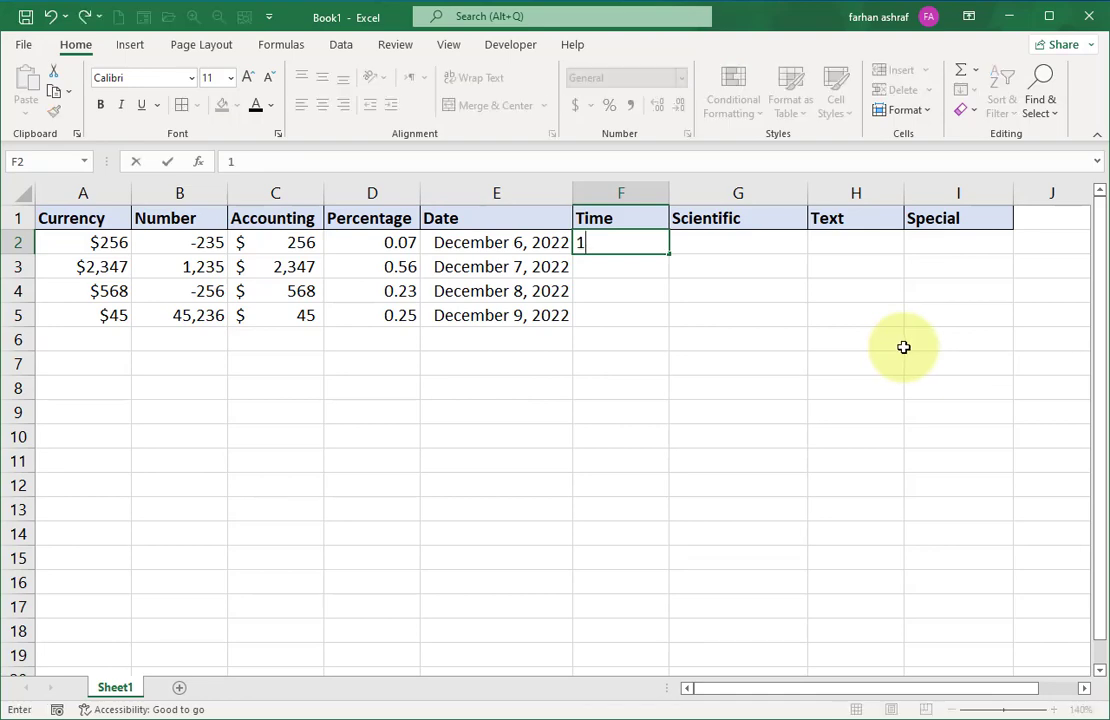
{"action": "type", "text": "2:10:30"}
{"action": "key", "text": "Return"}
{"action": "left_click", "coordinate": [628, 242]}
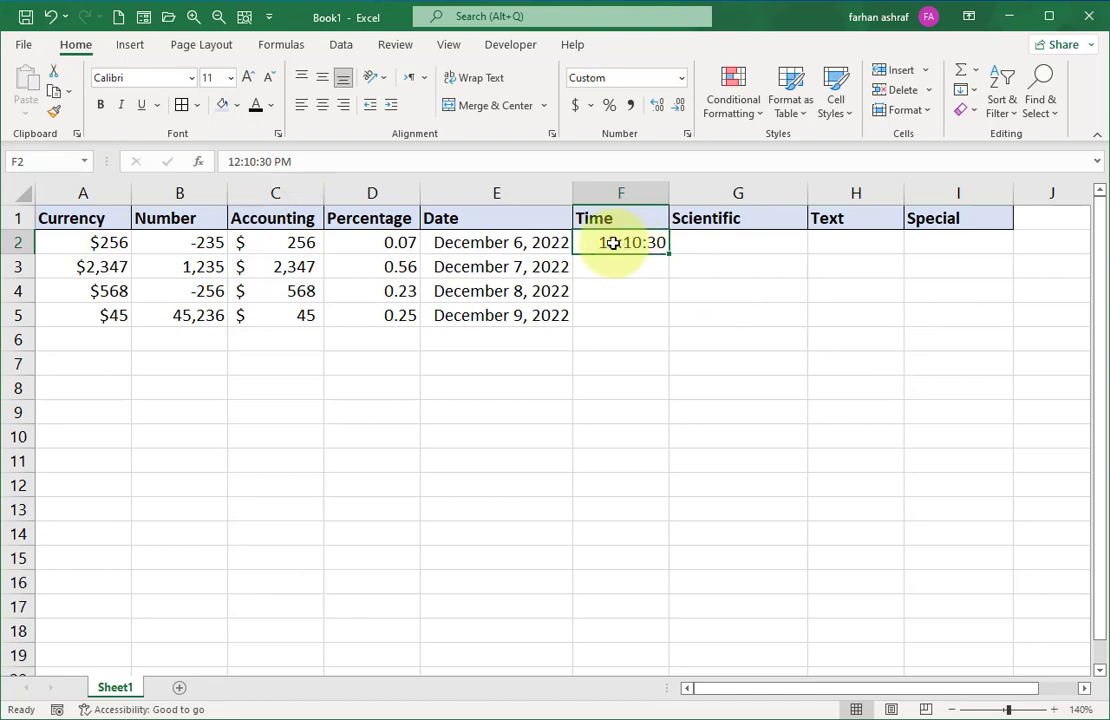
Change the hour of the time in F2 to 16, keeping the rest as 10:30 PM, and reselect the cell
{"action": "double_click", "coordinate": [614, 243]}
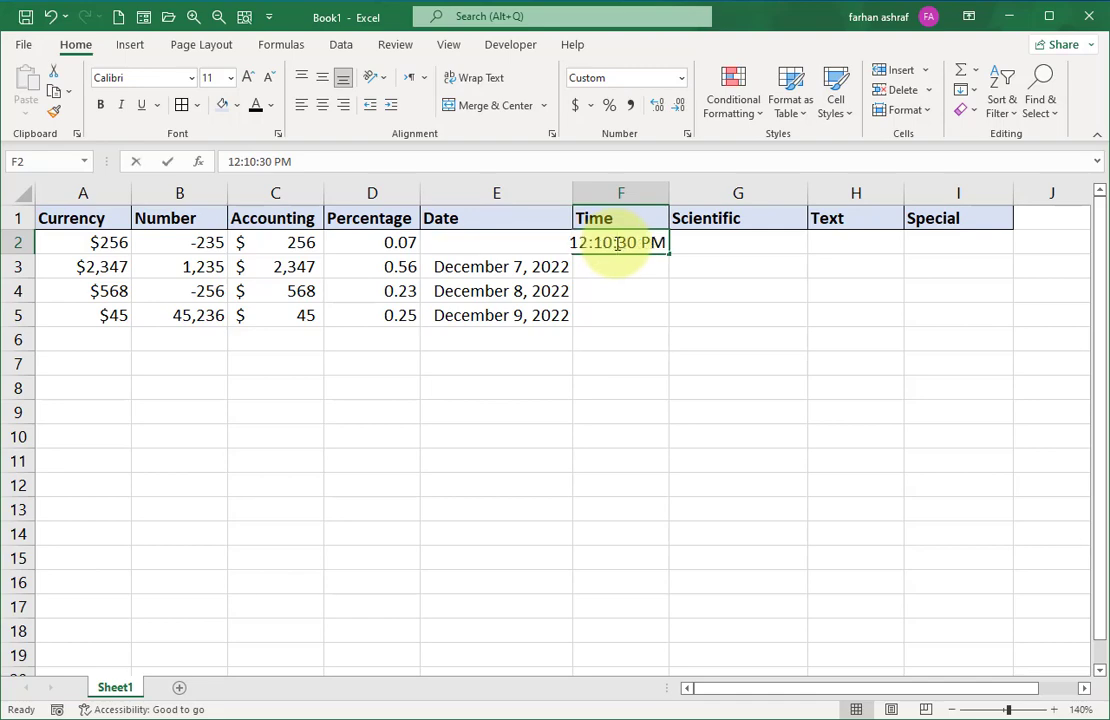
{"action": "key", "text": "BackSpace"}
{"action": "key", "text": "BackSpace"}
{"action": "type", "text": "16"}
{"action": "key", "text": "Return"}
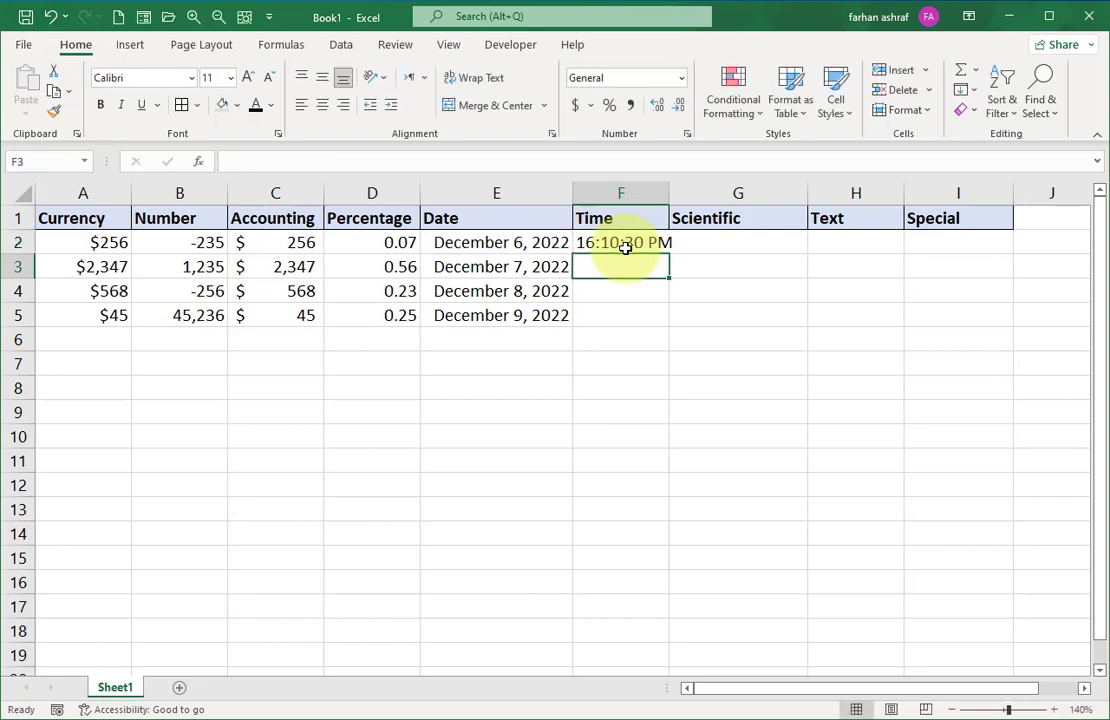
{"action": "left_click", "coordinate": [625, 246]}
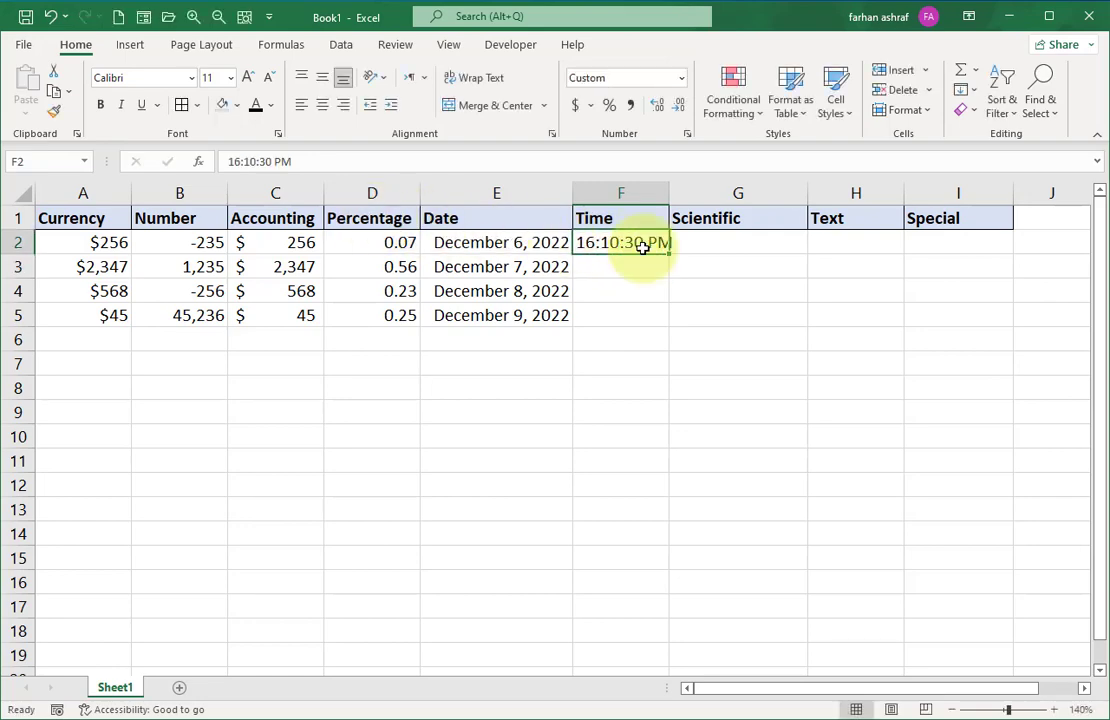
Format cells F2:F5 as Time with the 1:30 PM type
{"action": "left_click_drag", "start_coordinate": [643, 247], "coordinate": [647, 318]}
{"action": "left_click", "coordinate": [681, 79]}
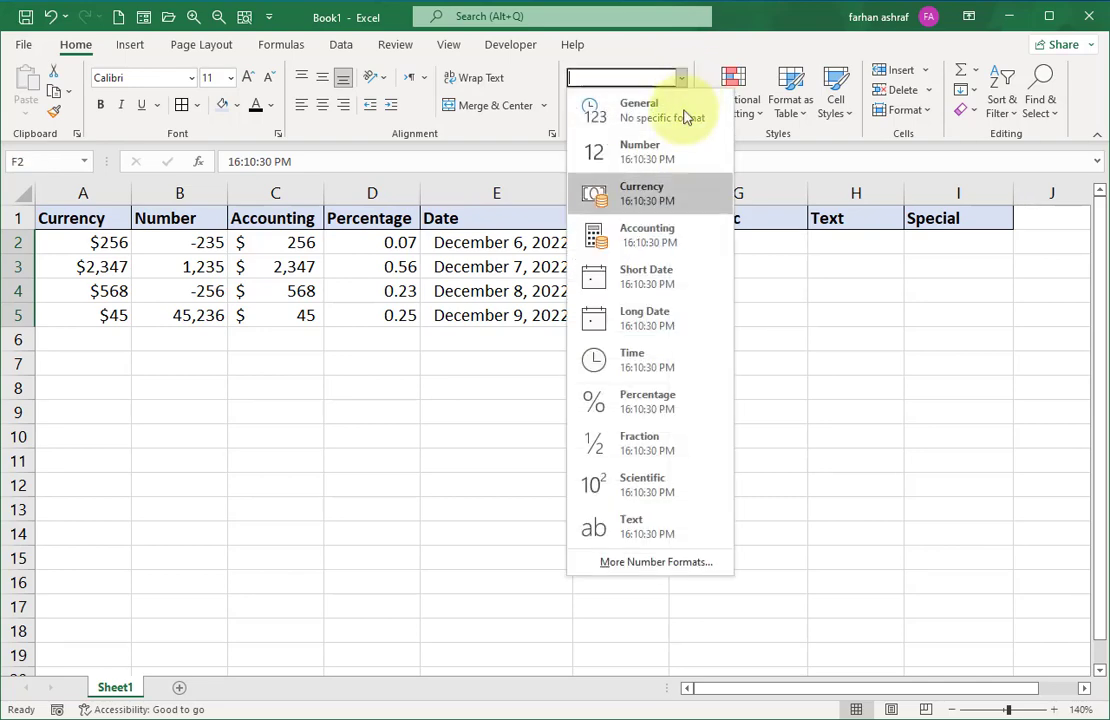
{"action": "left_click", "coordinate": [644, 562]}
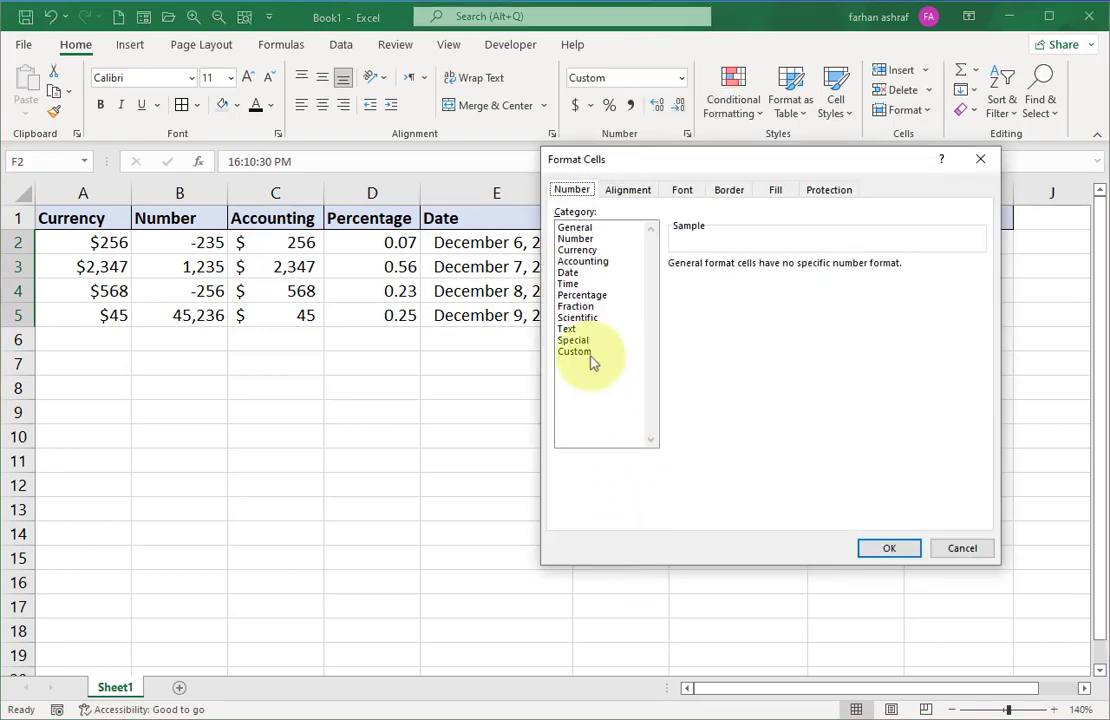
{"action": "left_click", "coordinate": [569, 284]}
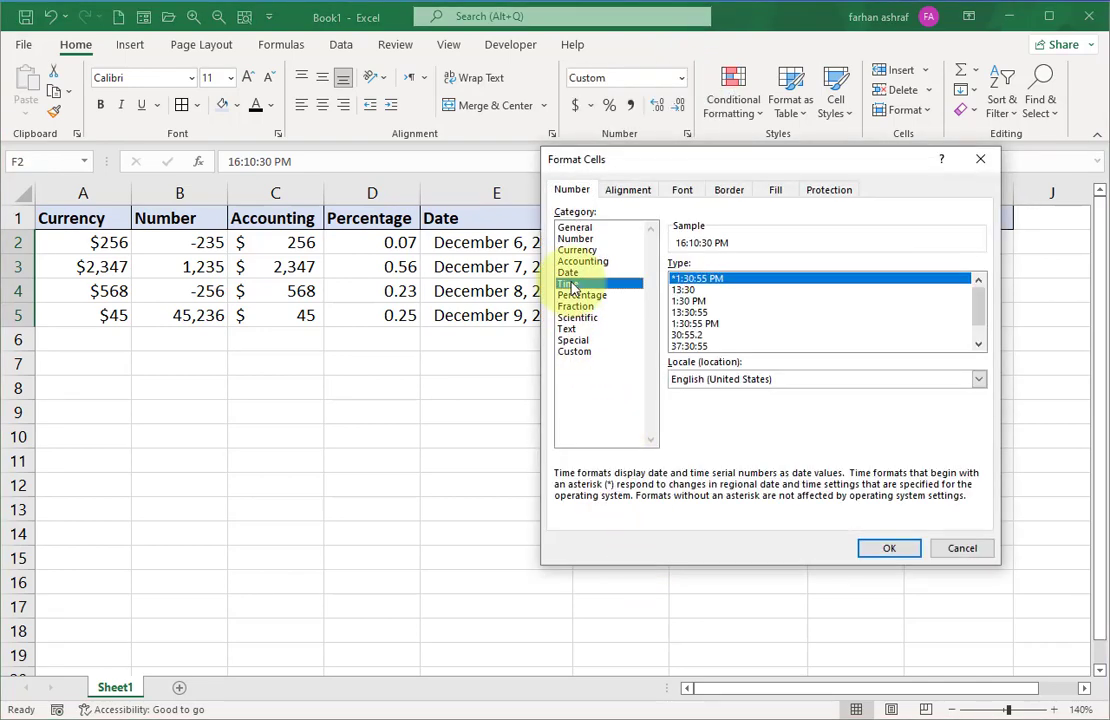
{"action": "left_click", "coordinate": [688, 302]}
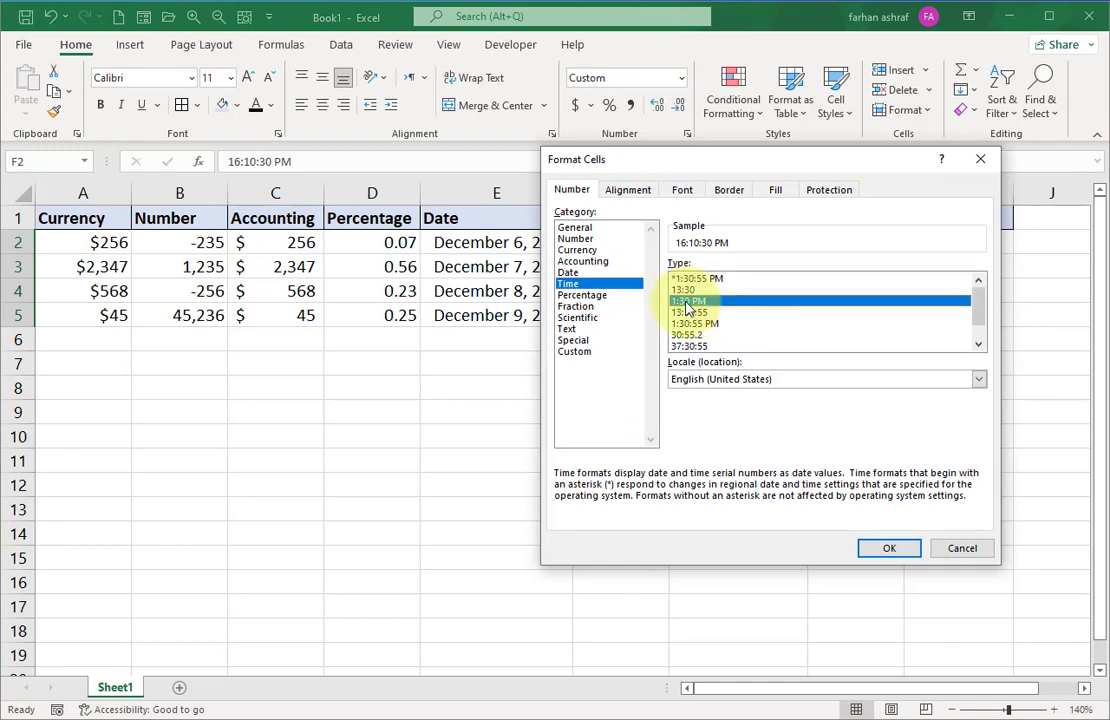
{"action": "left_click", "coordinate": [889, 550]}
{"action": "left_click_drag", "start_coordinate": [630, 270], "coordinate": [632, 290]}
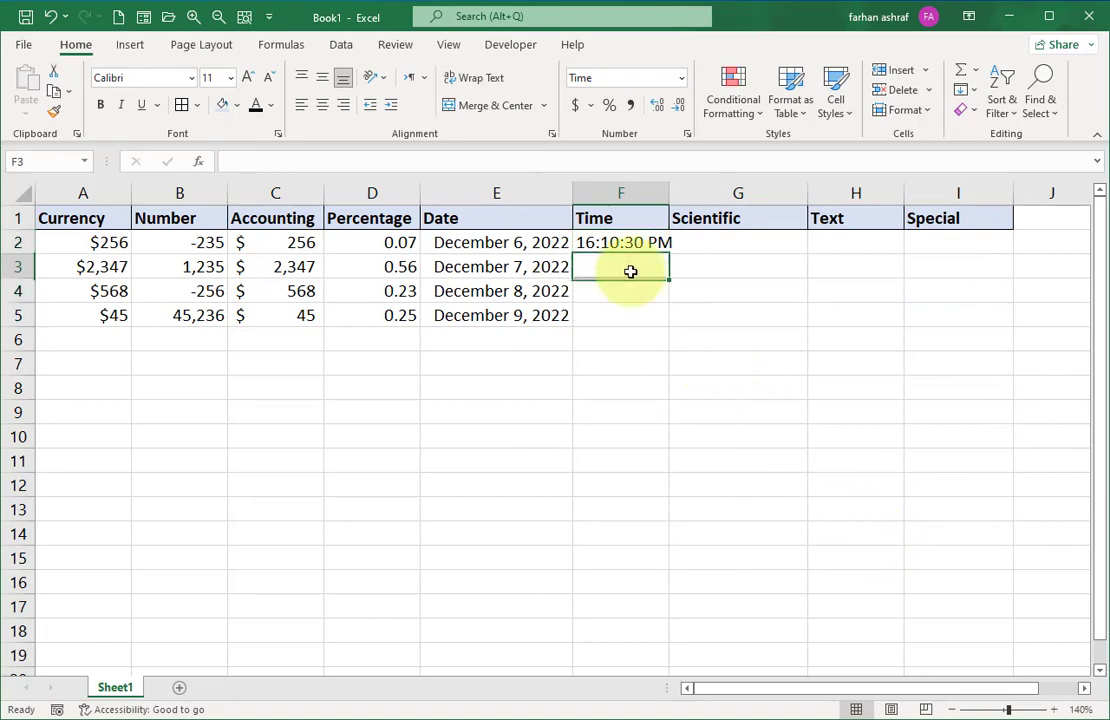
Enter the times 16:10 in F2 and 13:00 in F3 of the Time column
{"action": "left_click", "coordinate": [622, 245]}
{"action": "type", "text": "16"}
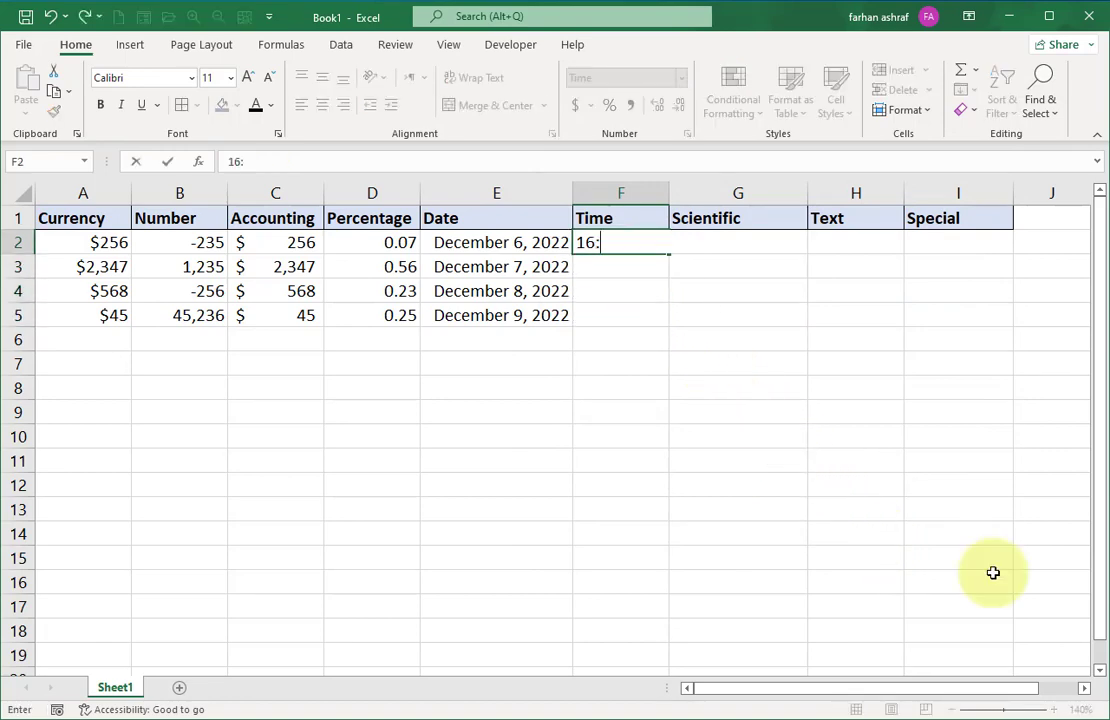
{"action": "type", "text": ":10"}
{"action": "key", "text": "Return"}
{"action": "type", "text": "13"}
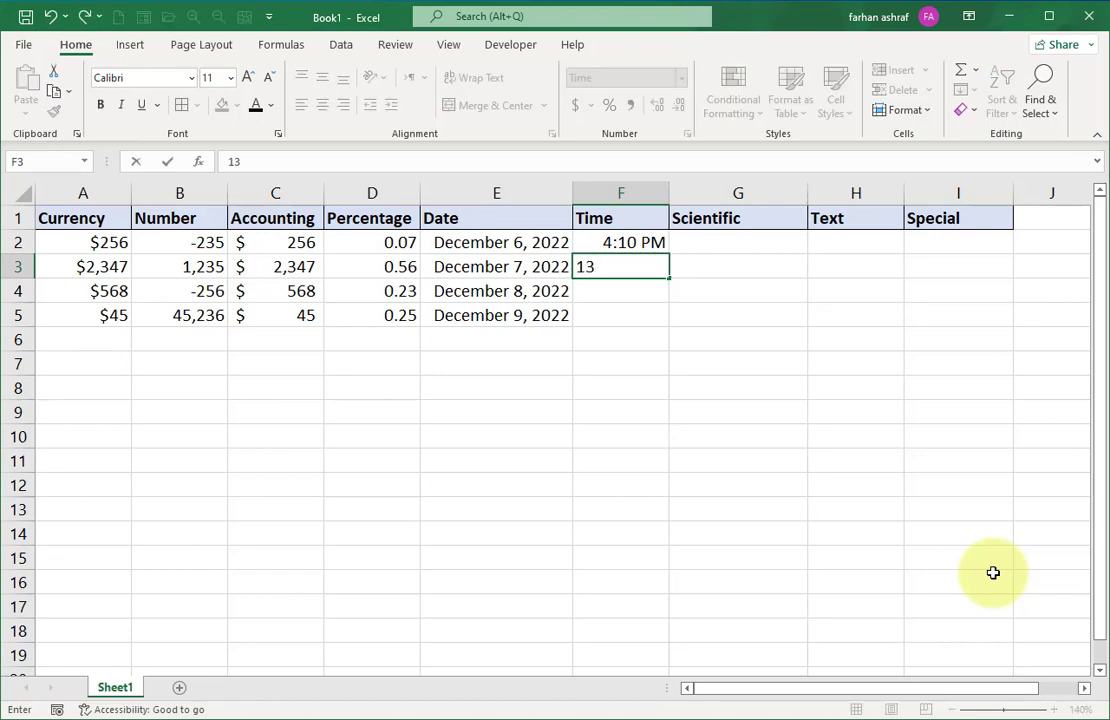
{"action": "type", "text": ":00"}
{"action": "key", "text": "Return"}
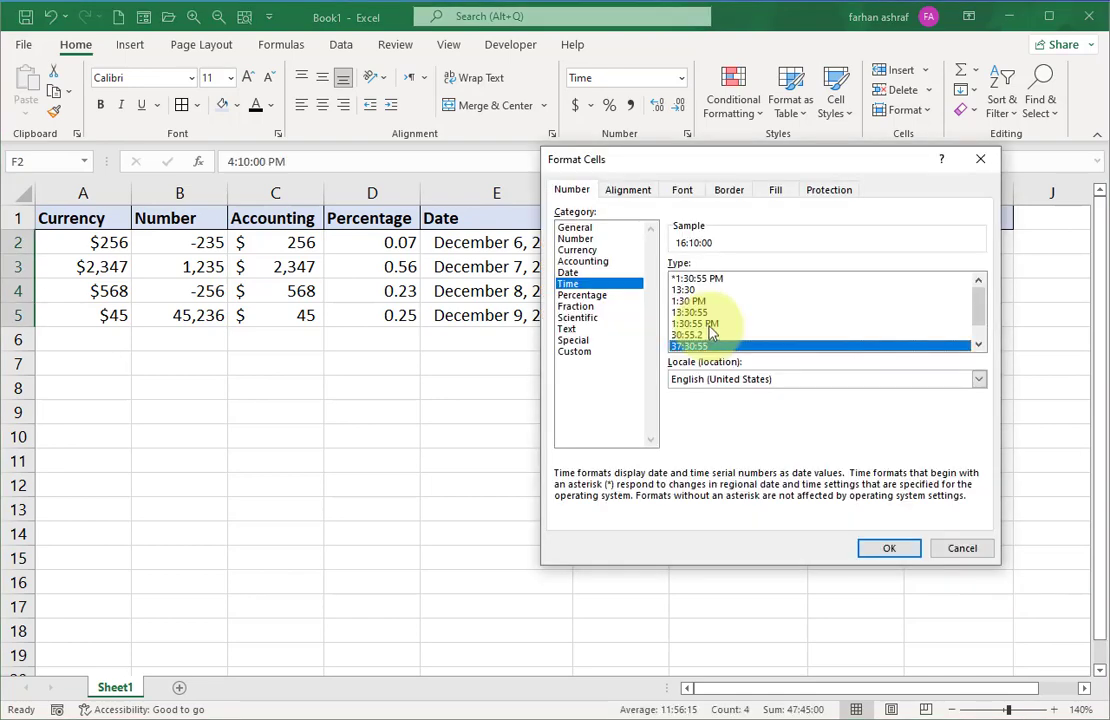
Apply the 1:30:55 PM time type to F2:F5 and widen column F to fit the times
{"action": "left_click", "coordinate": [700, 323]}
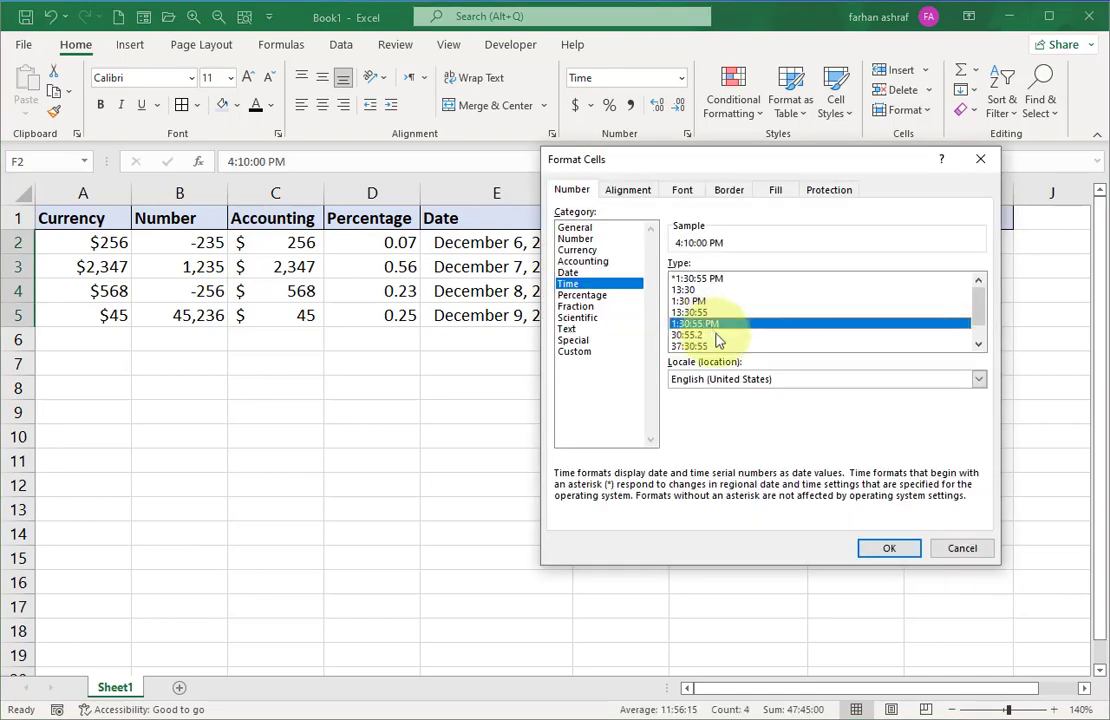
{"action": "left_click", "coordinate": [891, 550]}
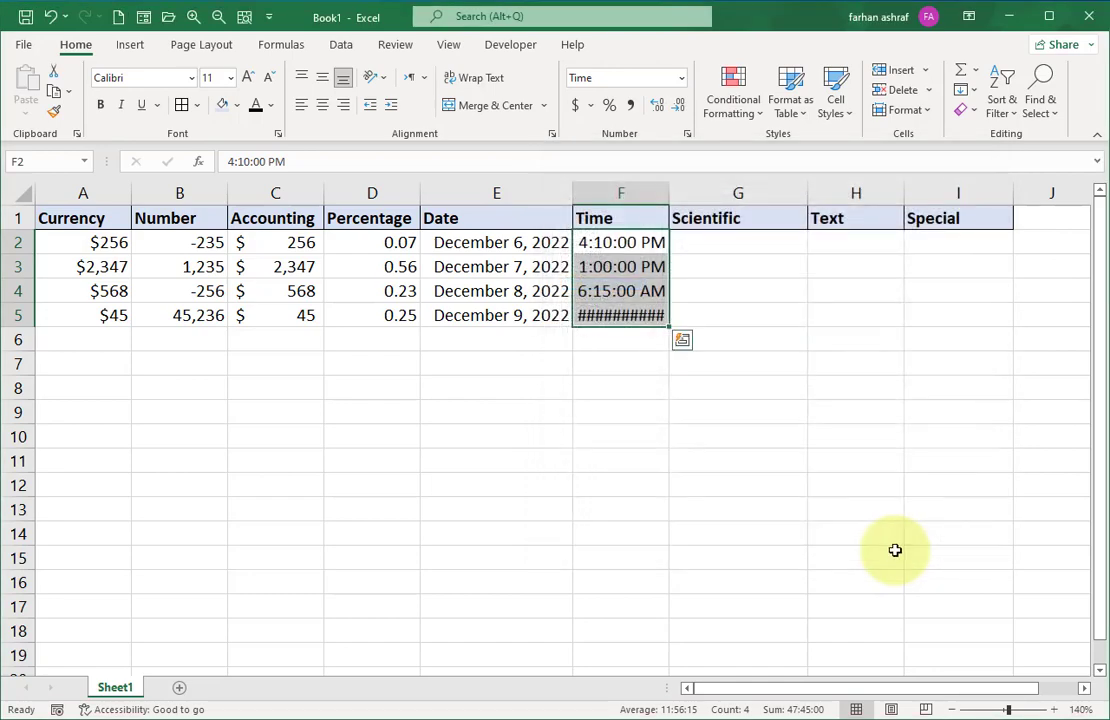
{"action": "left_click", "coordinate": [633, 358]}
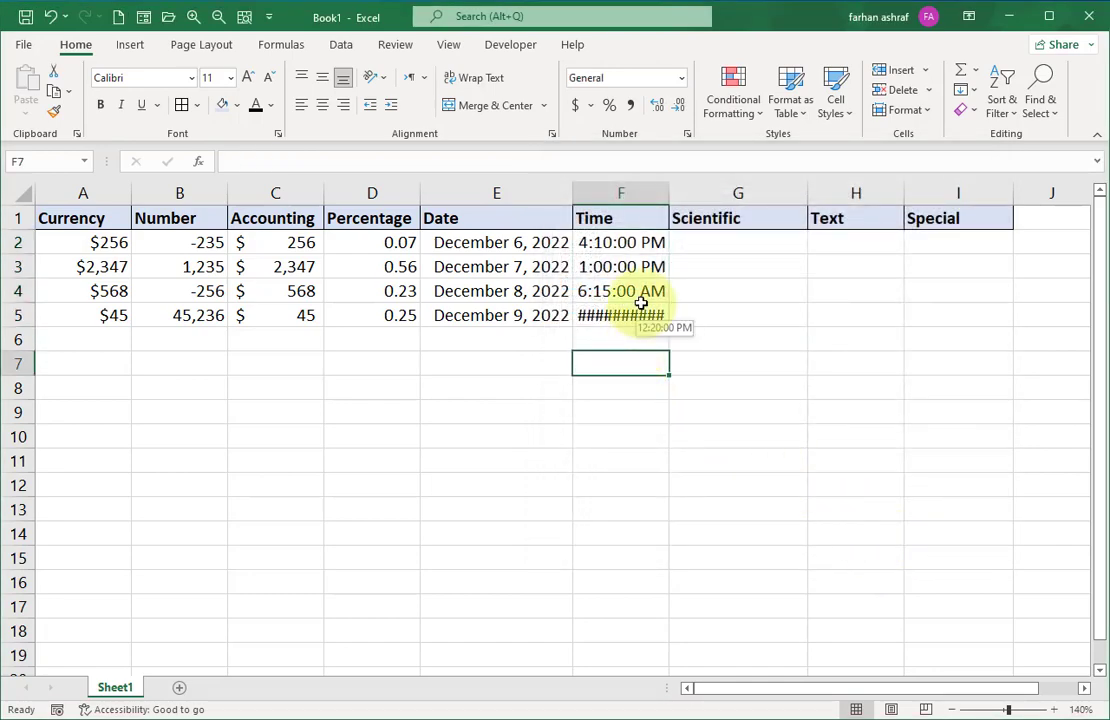
{"action": "left_click_drag", "start_coordinate": [669, 194], "coordinate": [685, 205]}
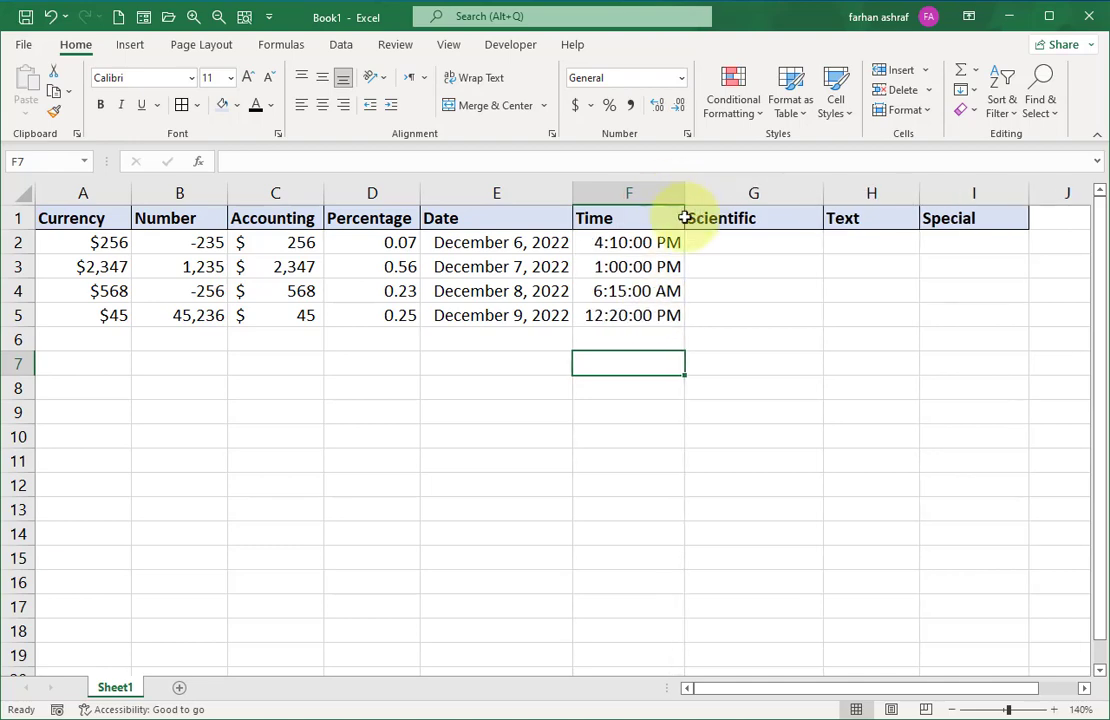
{"action": "left_click", "coordinate": [745, 243]}
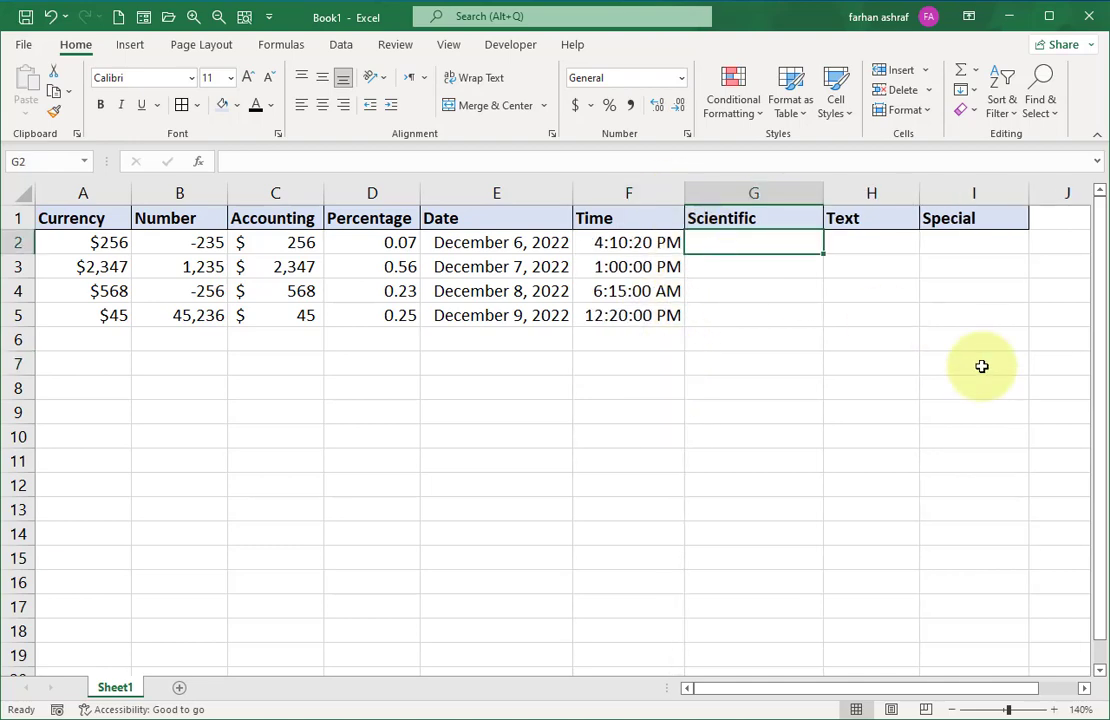
{"action": "type", "text": "2345678"}
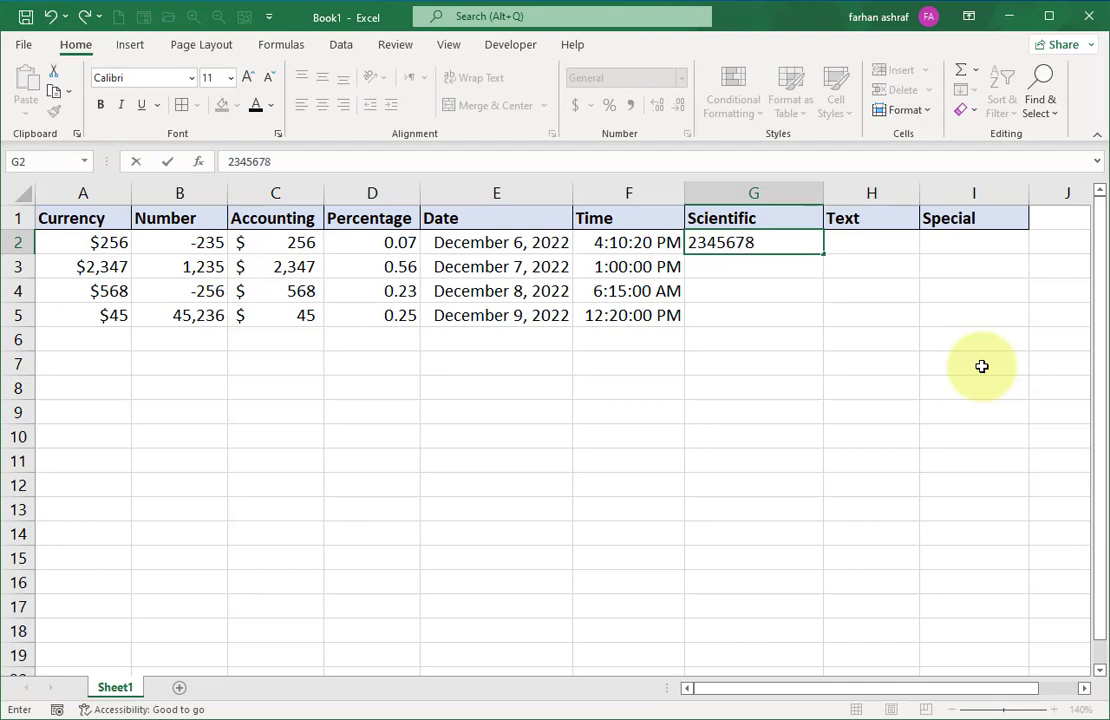
{"action": "type", "text": "985"}
{"action": "key", "text": "Return"}
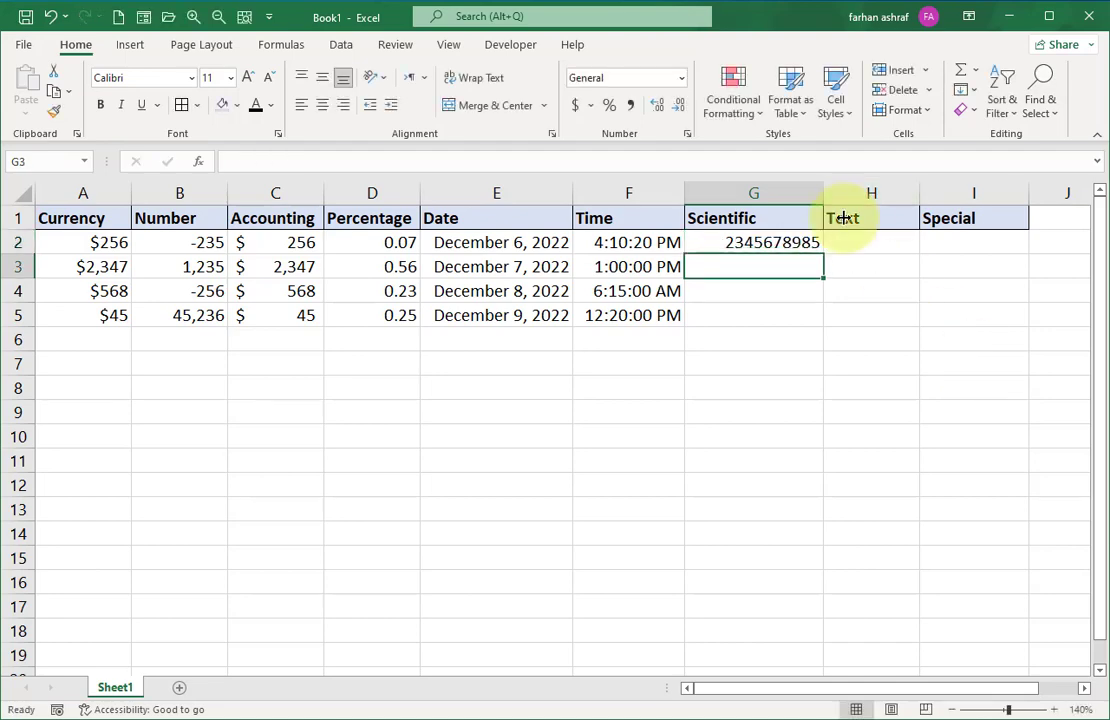
{"action": "left_click", "coordinate": [794, 247]}
{"action": "type", "text": "6"}
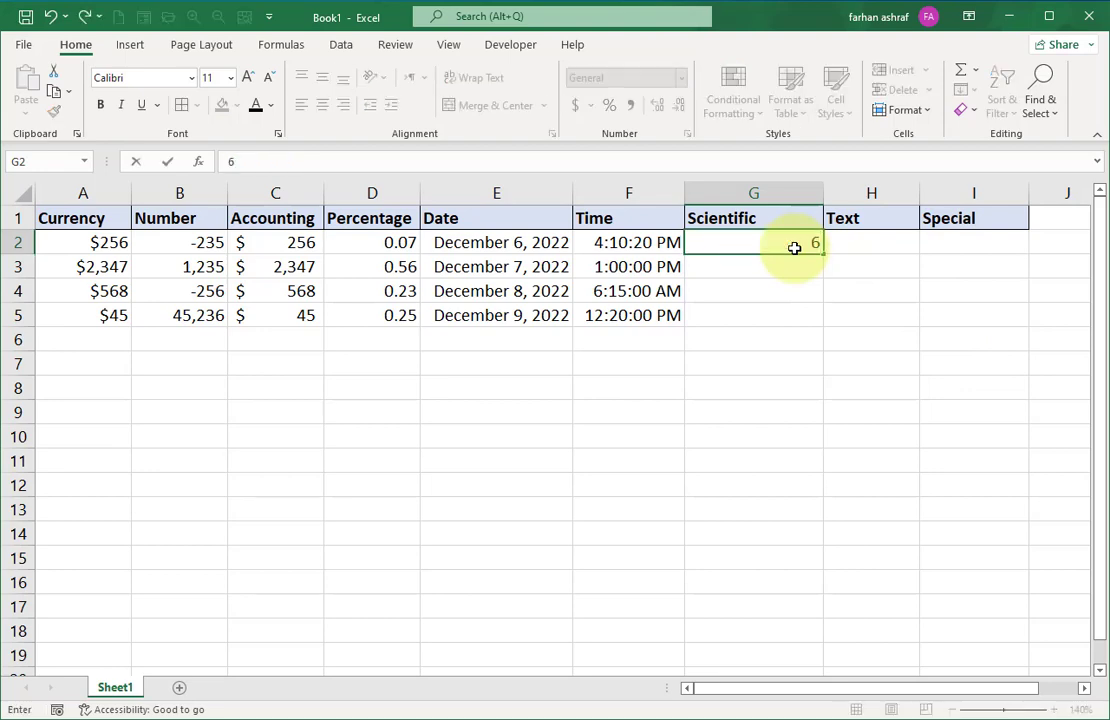
{"action": "type", "text": "54523578"}
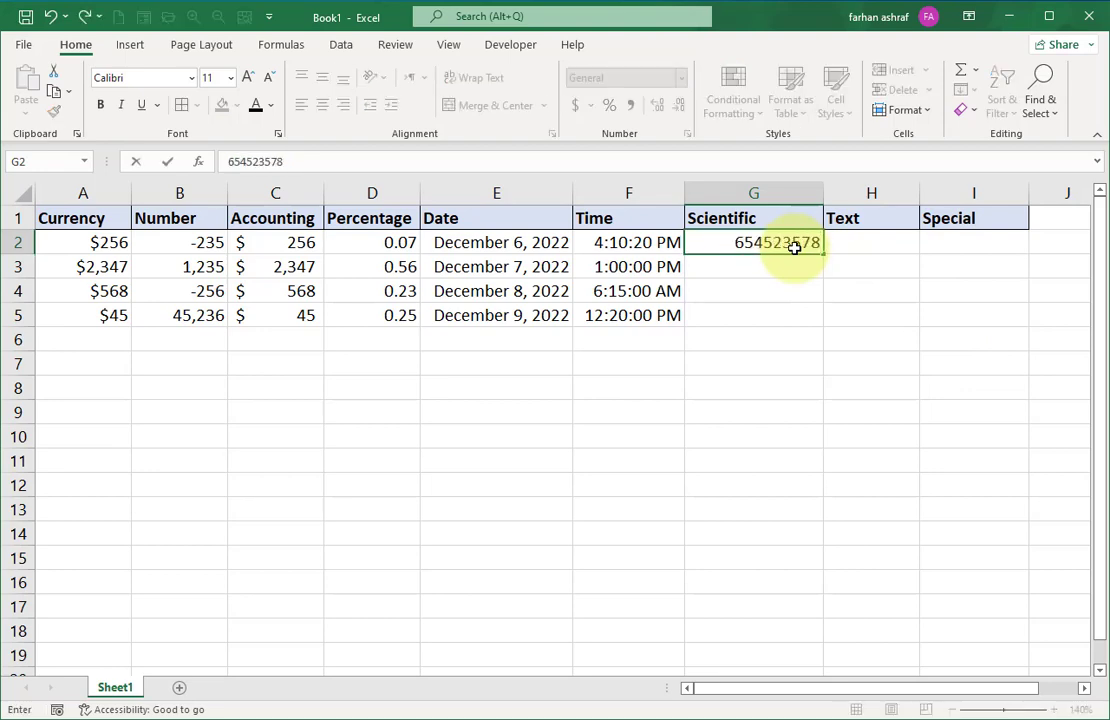
{"action": "type", "text": "965"}
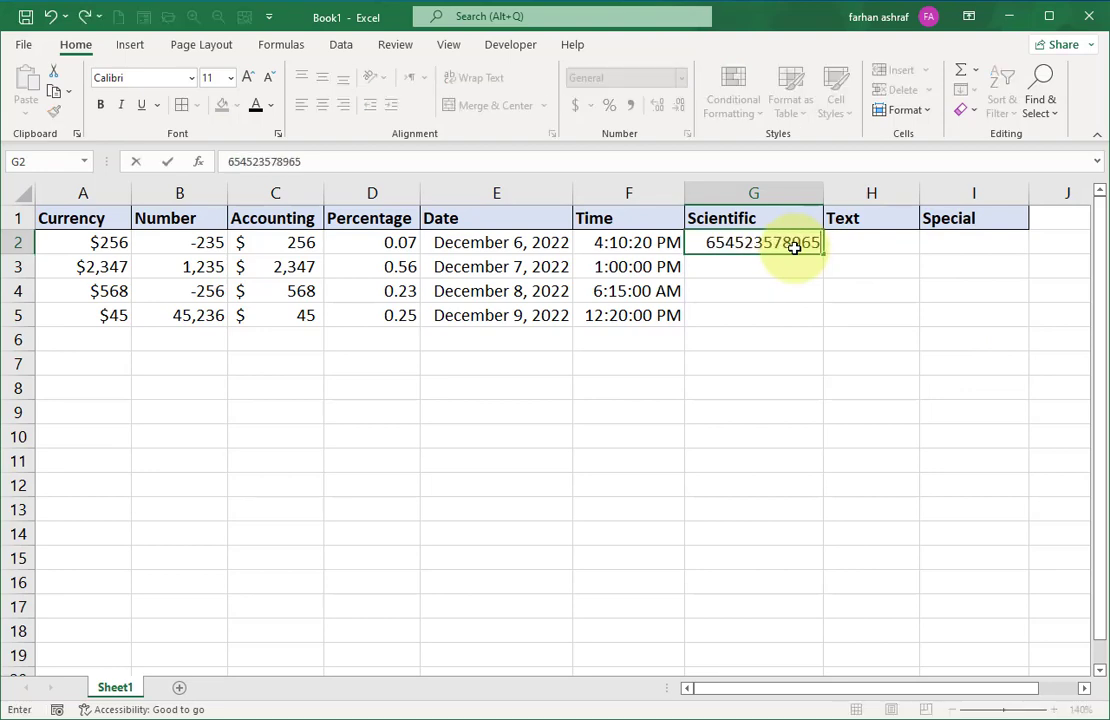
{"action": "key", "text": "Return"}
{"action": "type", "text": "235647896"}
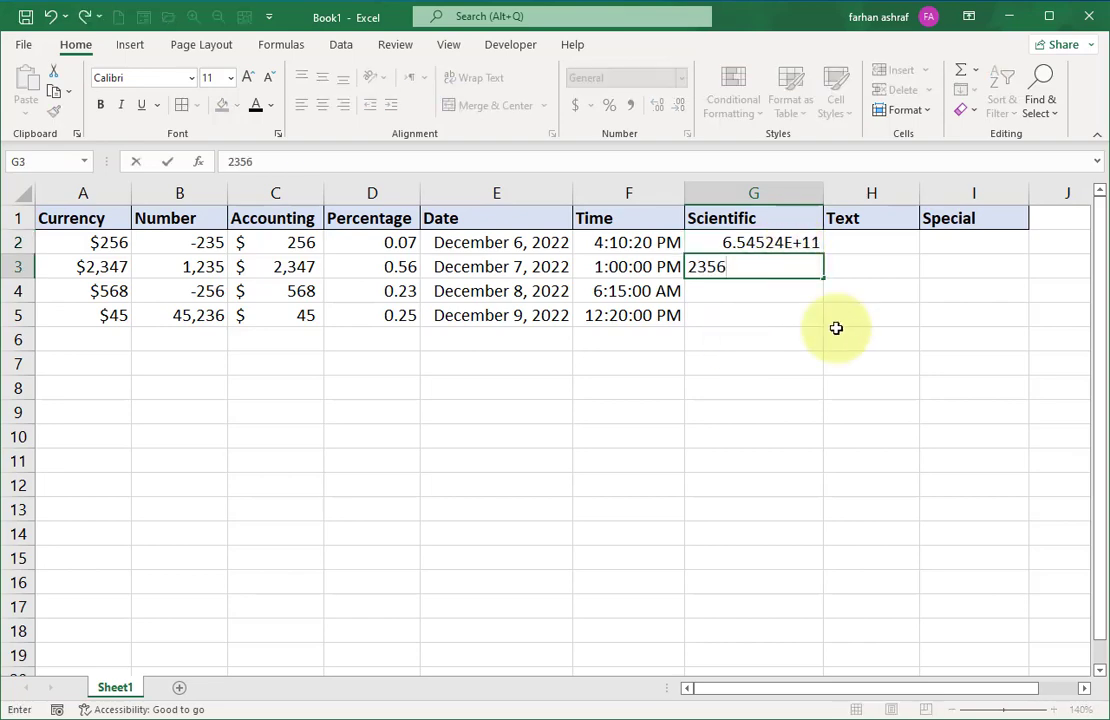
{"action": "key", "text": "Return"}
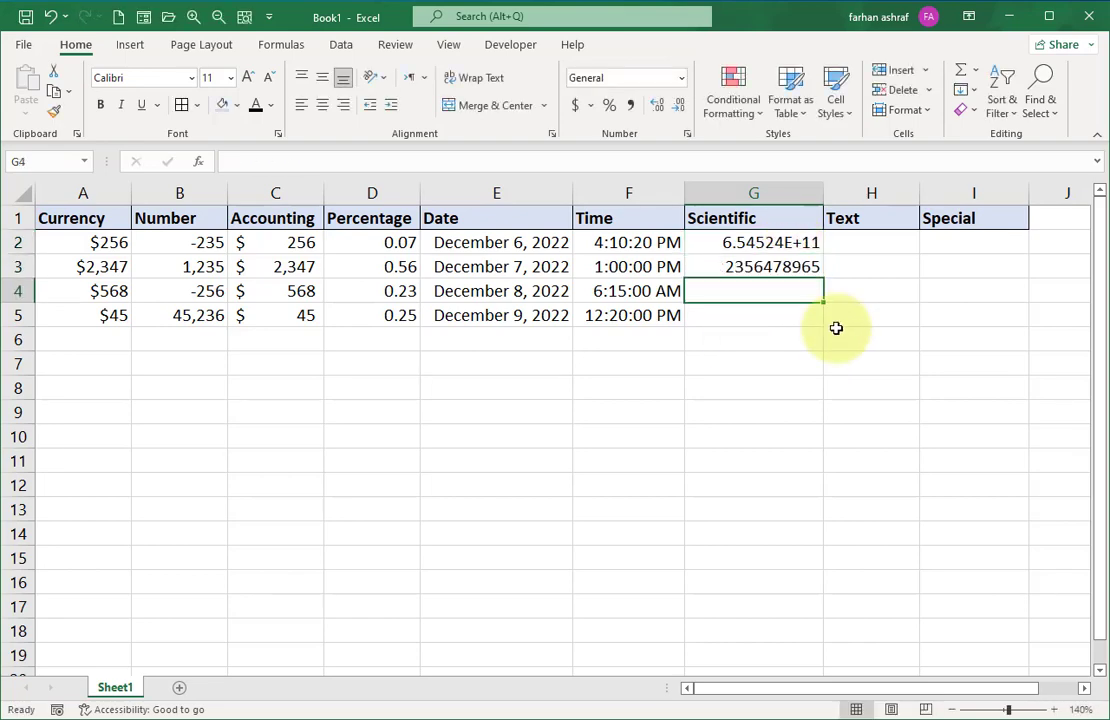
{"action": "double_click", "coordinate": [795, 270]}
{"action": "type", "text": "5"}
{"action": "key", "text": "Return"}
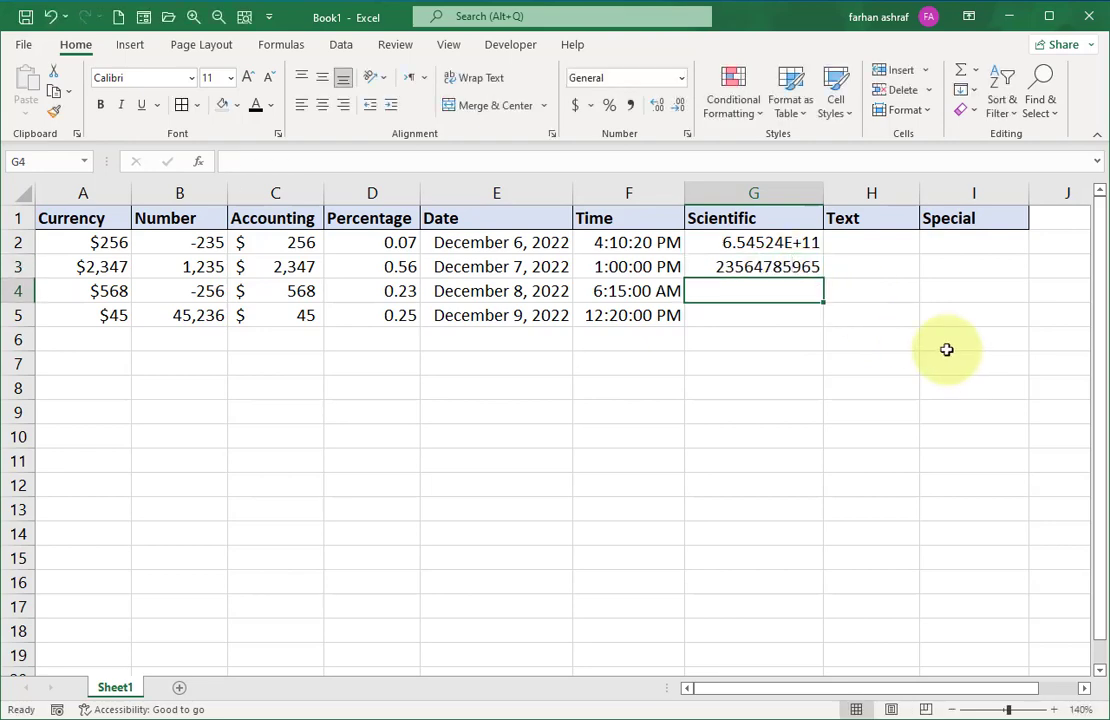
{"action": "double_click", "coordinate": [798, 270]}
{"action": "type", "text": "4"}
{"action": "key", "text": "Return"}
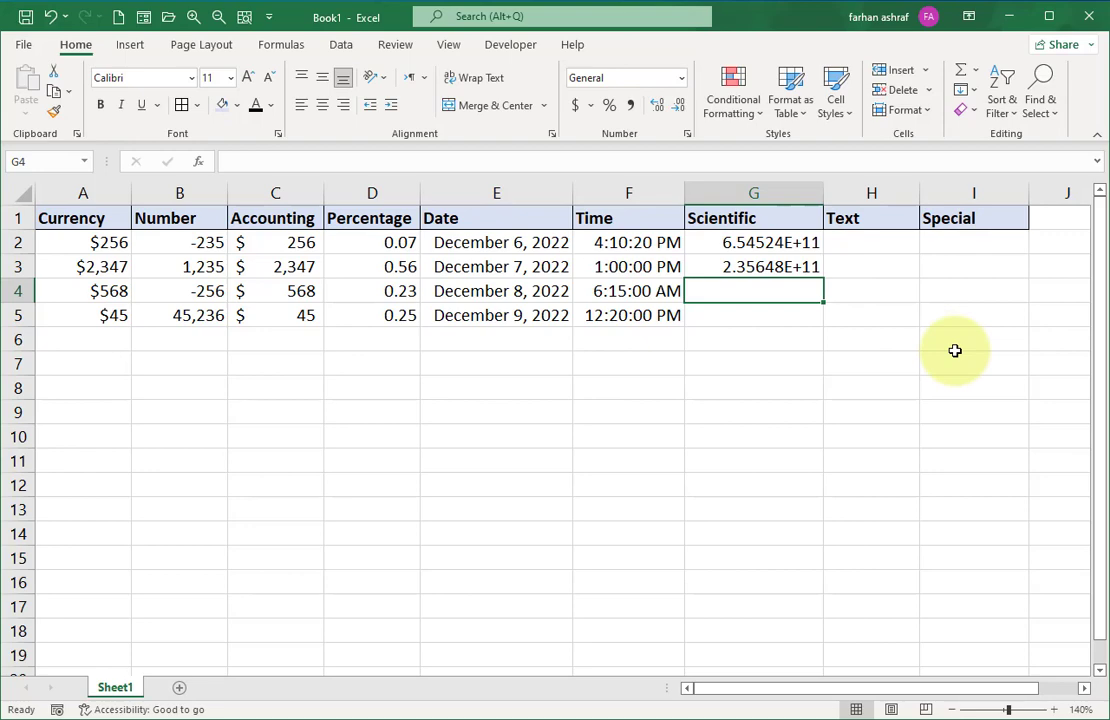
{"action": "left_click_drag", "start_coordinate": [823, 195], "coordinate": [804, 198]}
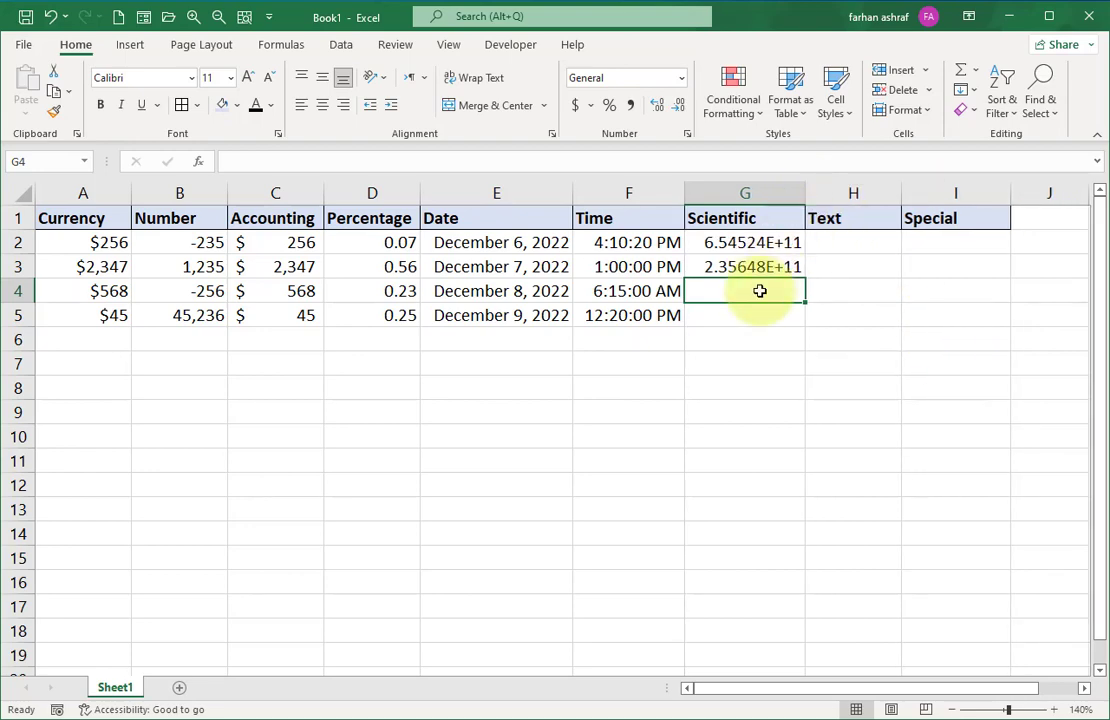
{"action": "type", "text": "23456789654"}
{"action": "key", "text": "Return"}
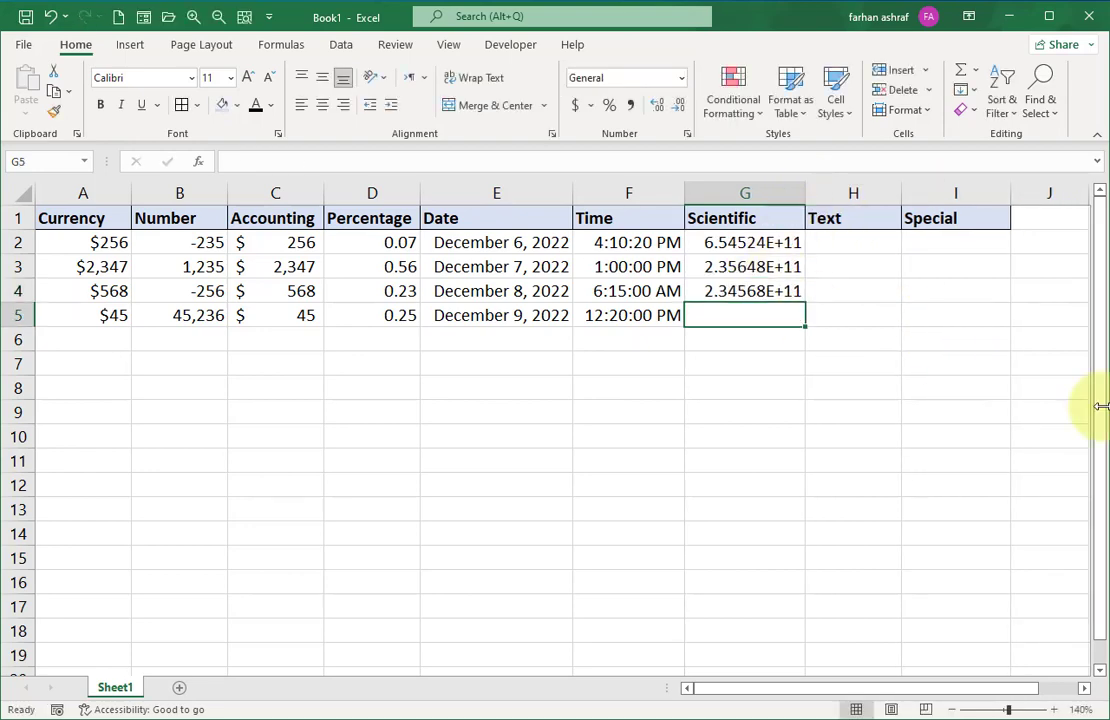
{"action": "type", "text": "12365478965423"}
{"action": "key", "text": "Return"}
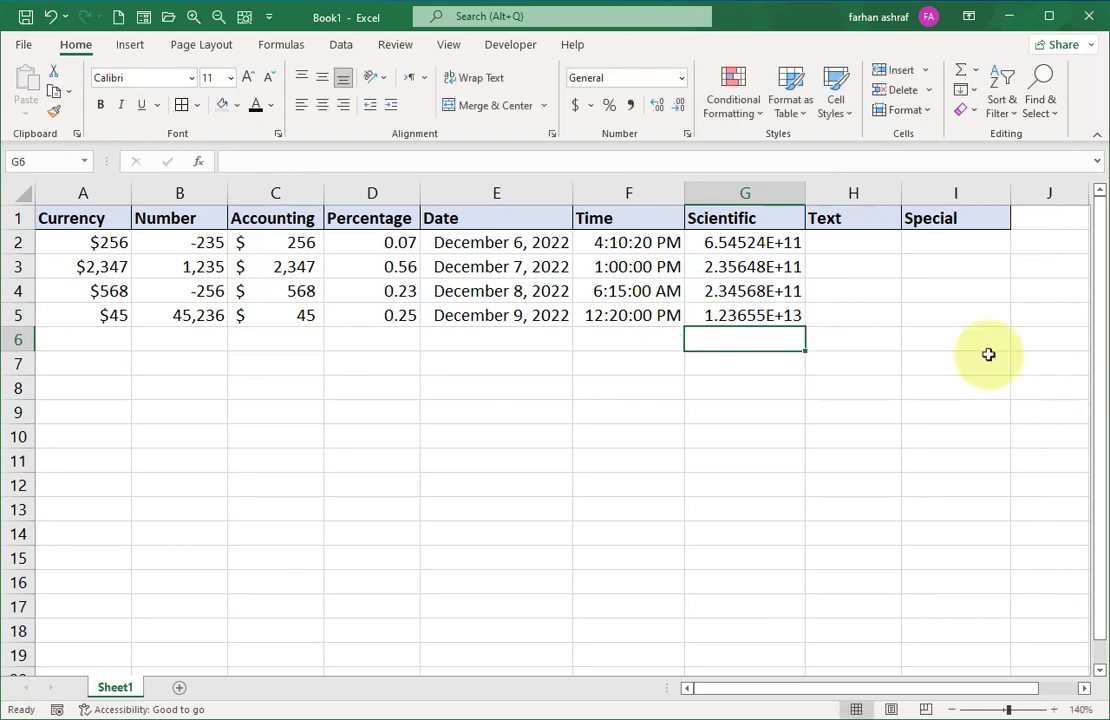
Format cells G2:G5 as Scientific with 0 decimal places
{"action": "left_click_drag", "start_coordinate": [745, 242], "coordinate": [757, 311]}
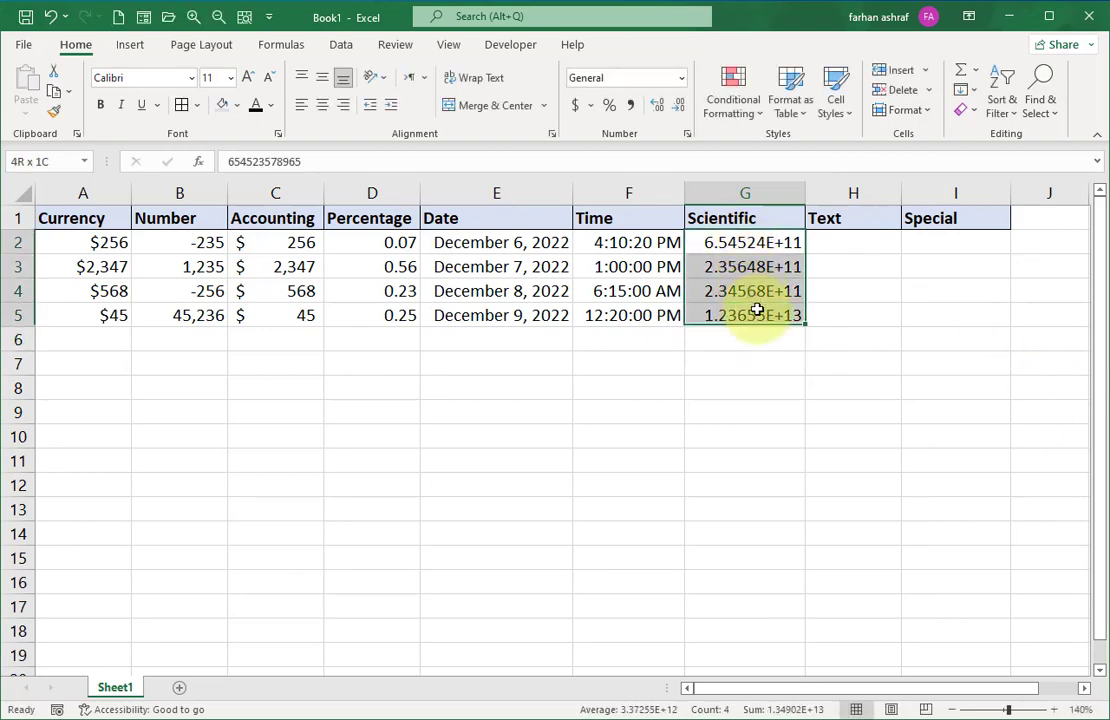
{"action": "left_click", "coordinate": [681, 78]}
{"action": "left_click", "coordinate": [690, 562]}
{"action": "left_click", "coordinate": [585, 318]}
{"action": "left_click_drag", "start_coordinate": [767, 161], "coordinate": [432, 183]}
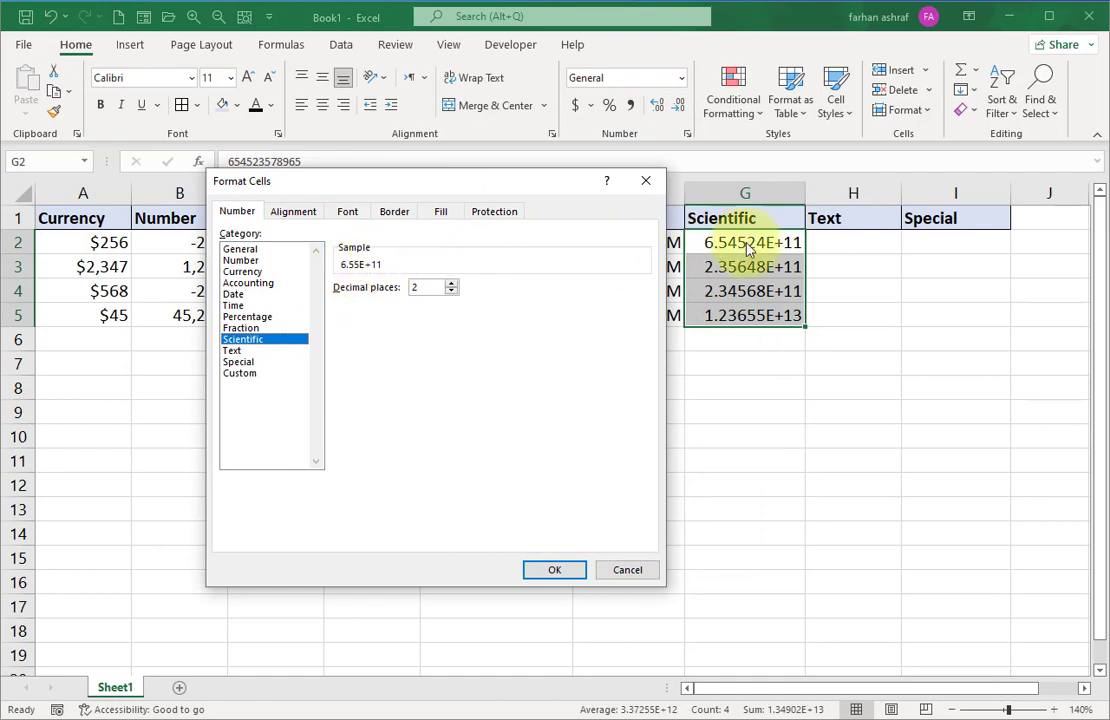
{"action": "left_click", "coordinate": [451, 291]}
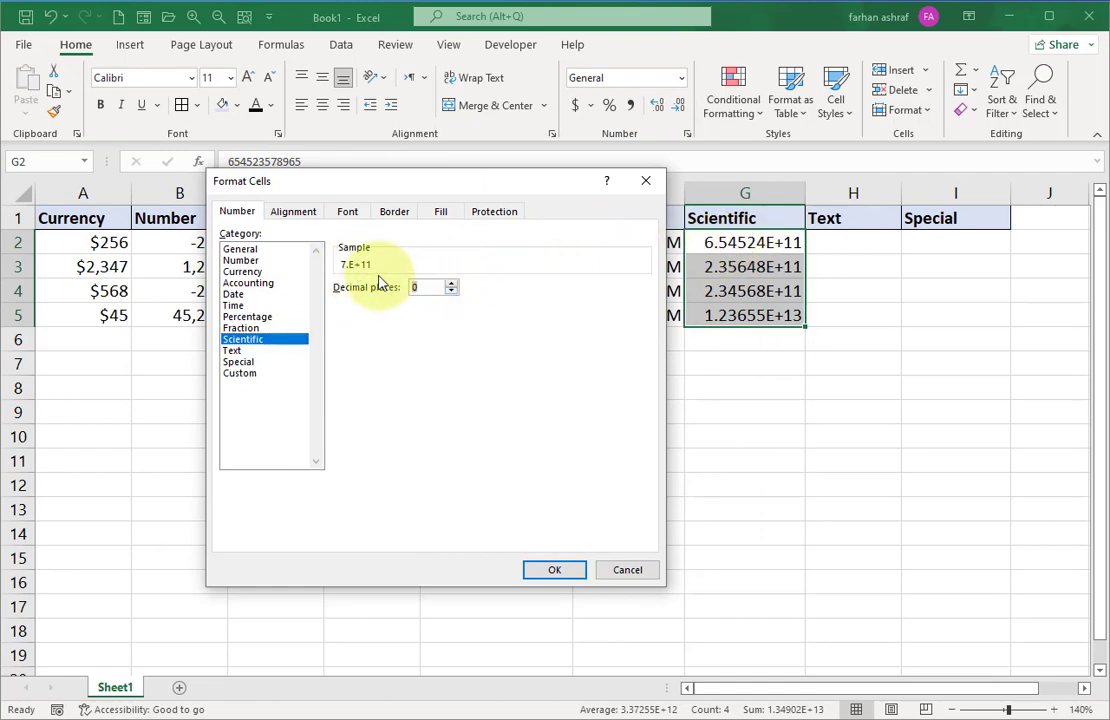
{"action": "left_click", "coordinate": [556, 572]}
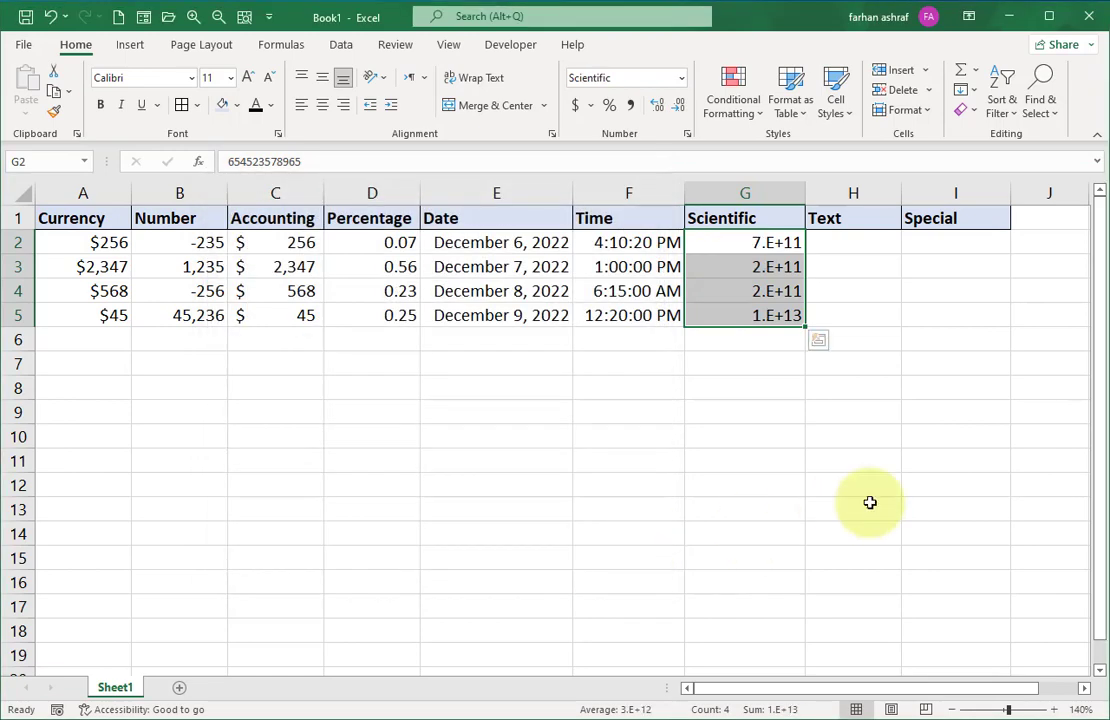
{"action": "left_click", "coordinate": [768, 413]}
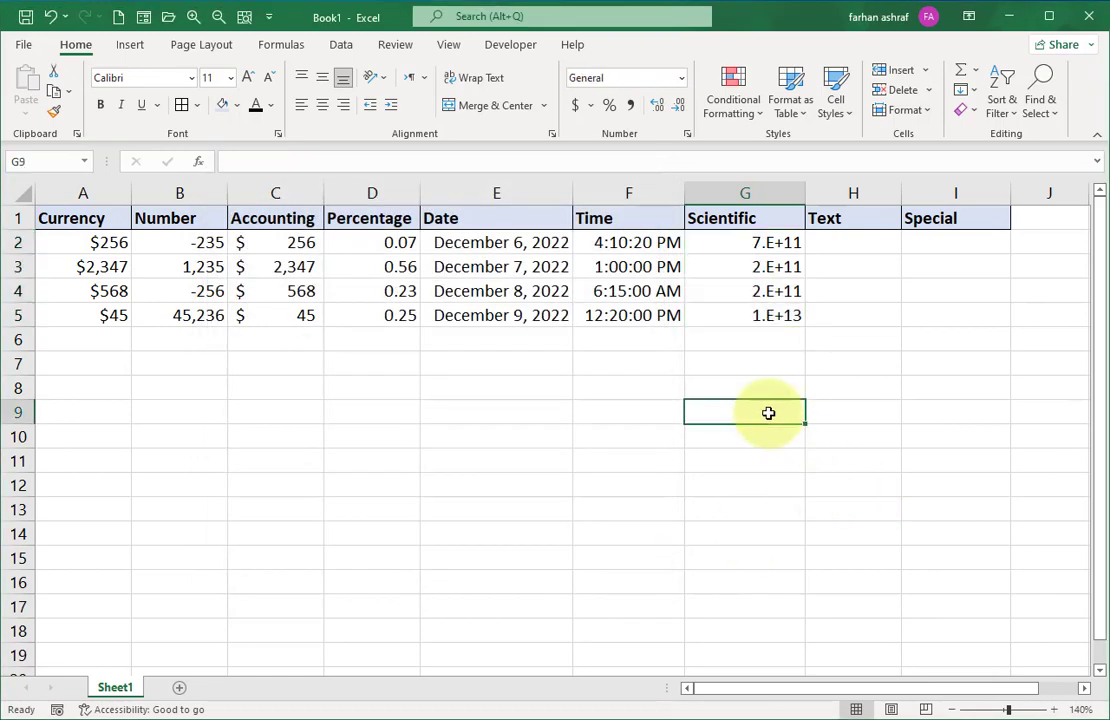
Apply the Number format to G2:G5 and widen column G to fit the full numbers
{"action": "left_click_drag", "start_coordinate": [738, 241], "coordinate": [750, 310]}
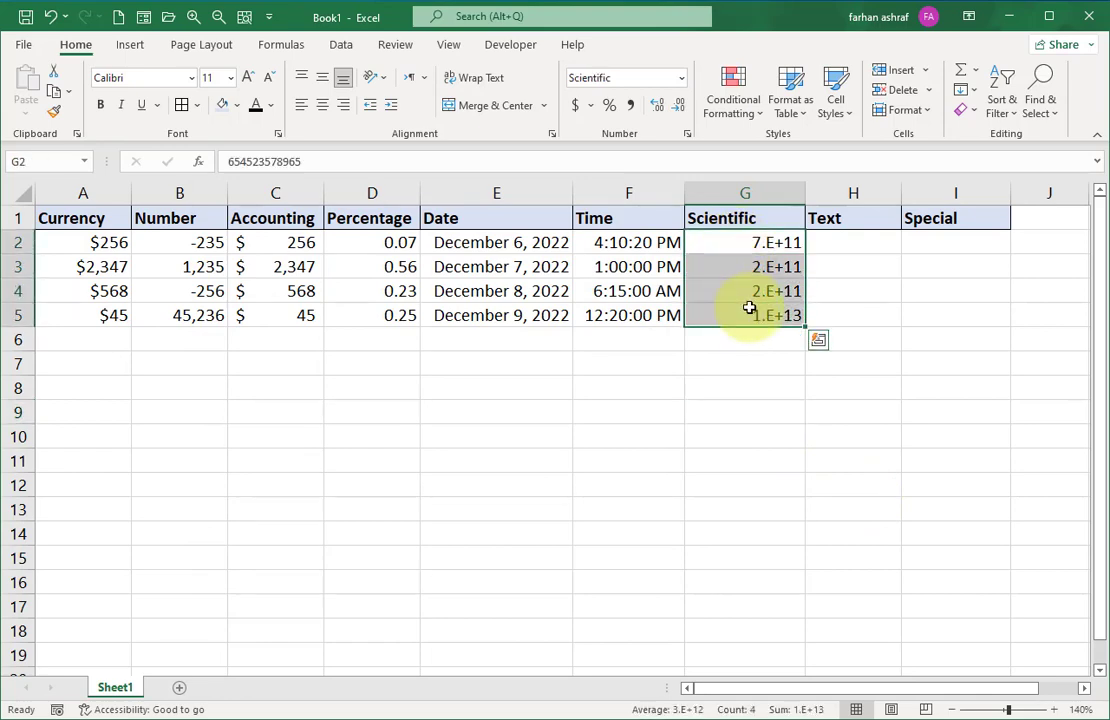
{"action": "left_click", "coordinate": [681, 78]}
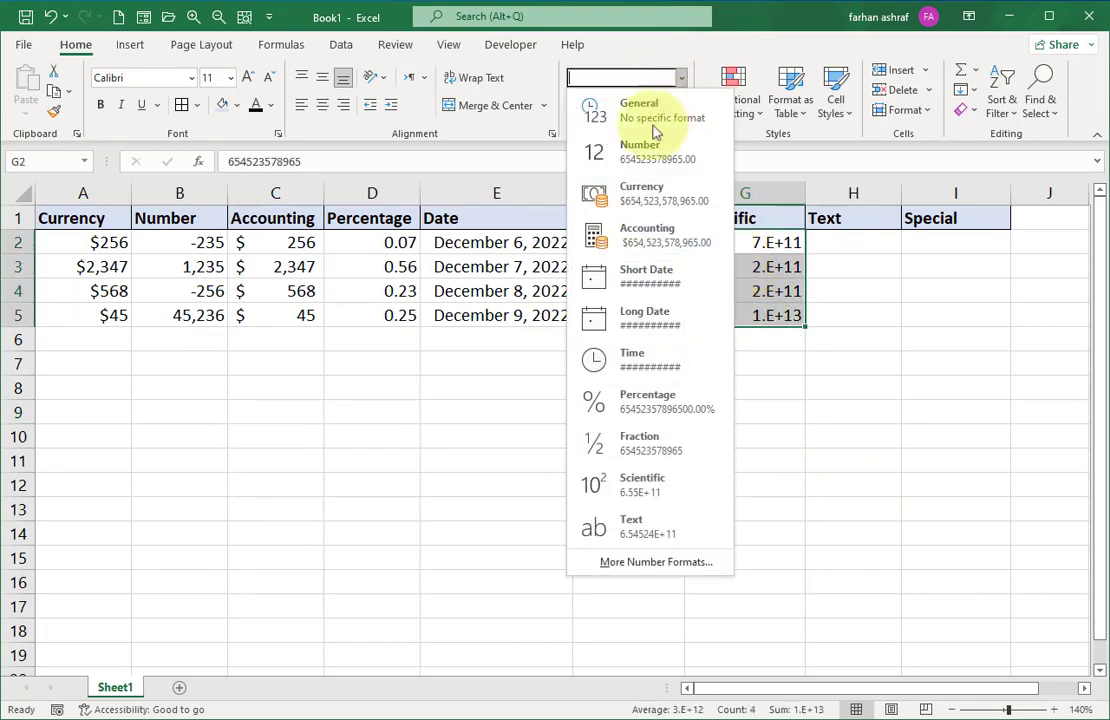
{"action": "left_click", "coordinate": [640, 157]}
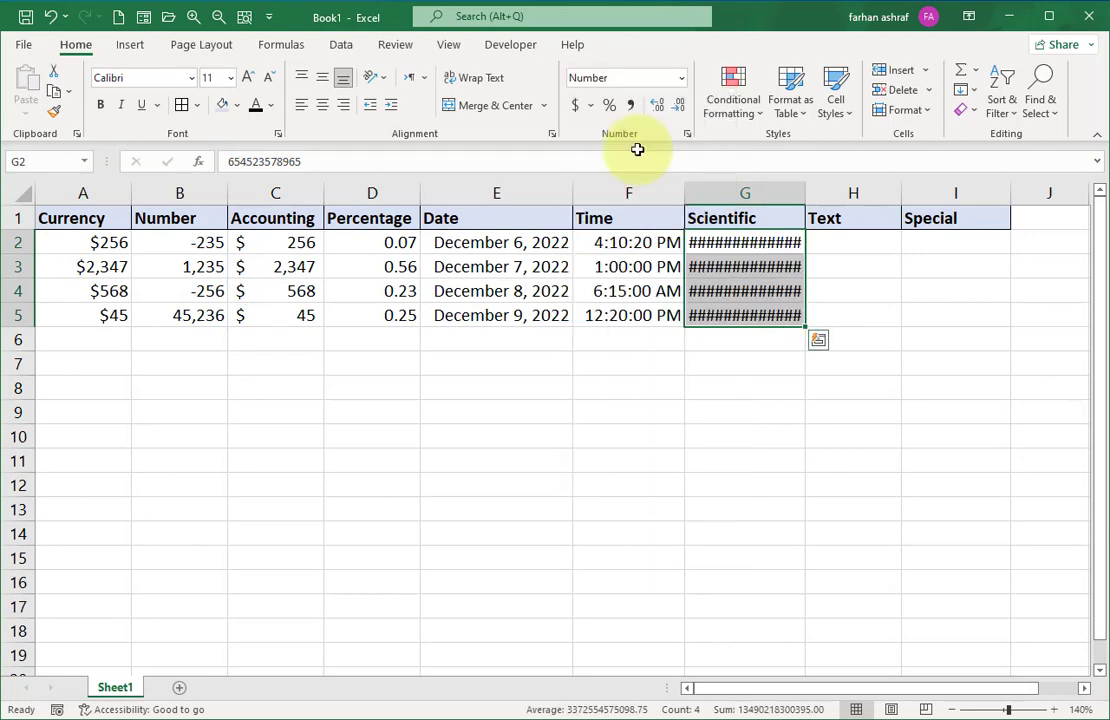
{"action": "left_click", "coordinate": [783, 392]}
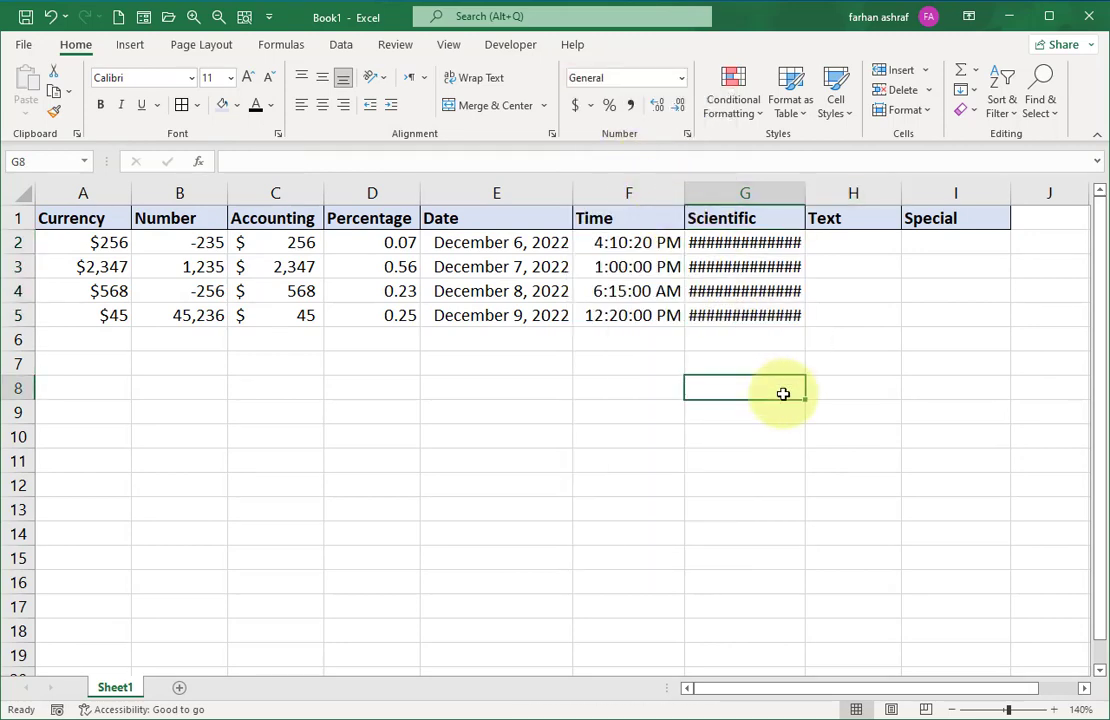
{"action": "left_click_drag", "start_coordinate": [773, 240], "coordinate": [777, 307]}
{"action": "left_click_drag", "start_coordinate": [805, 192], "coordinate": [856, 200]}
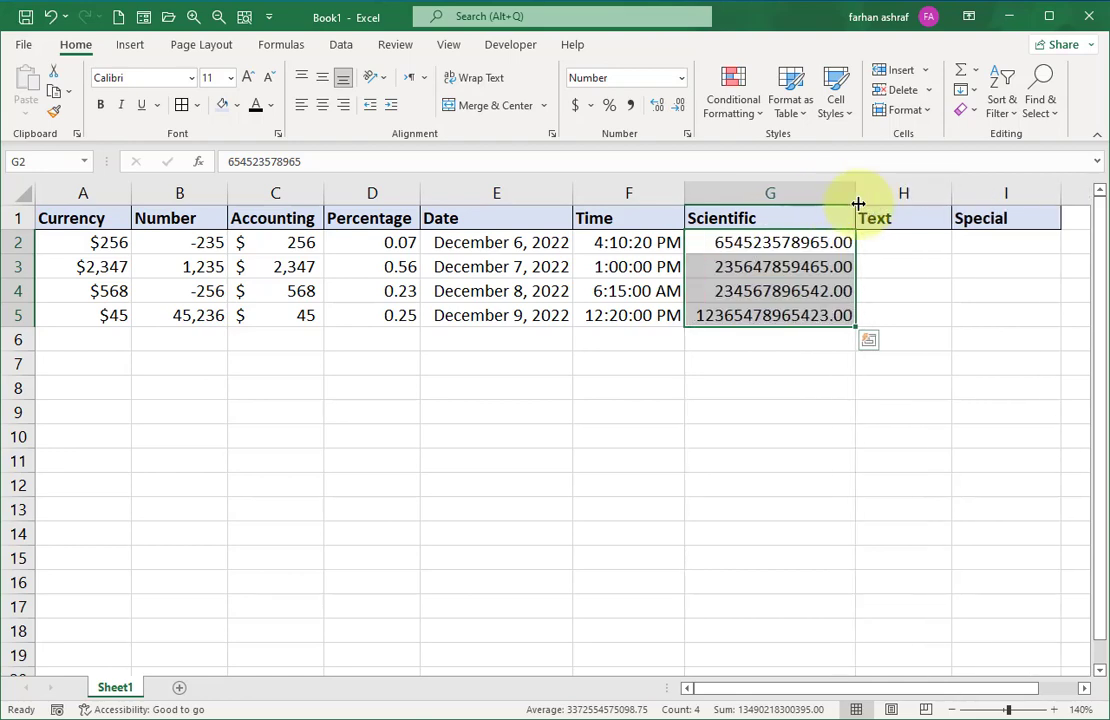
{"action": "left_click", "coordinate": [779, 404]}
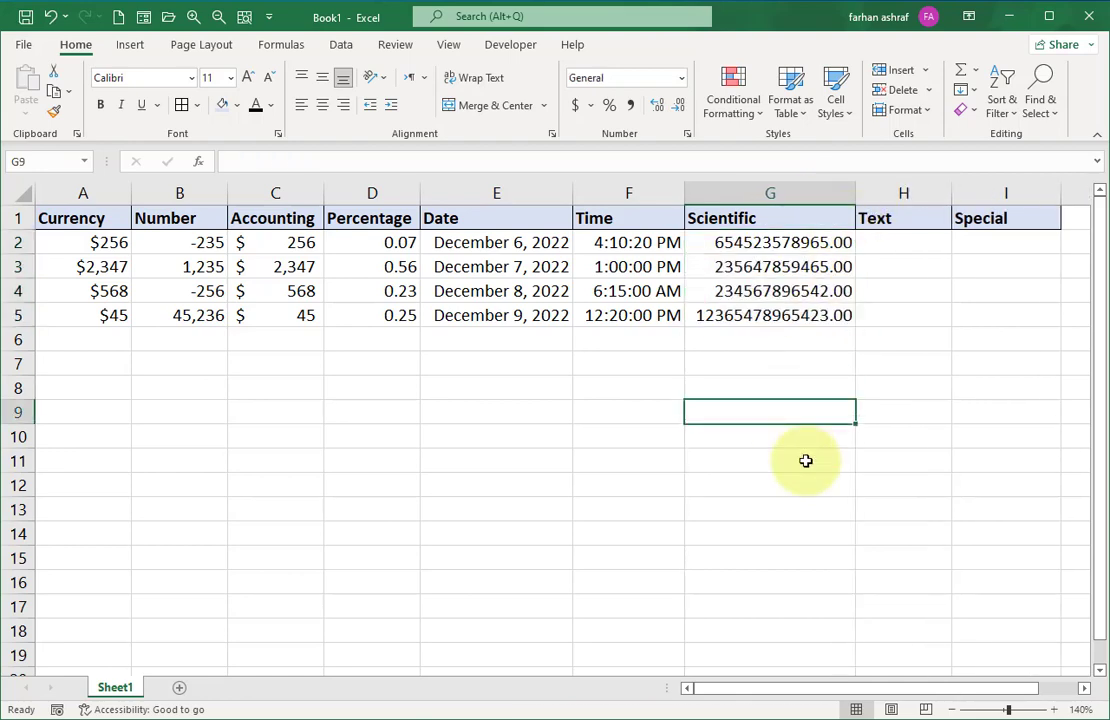
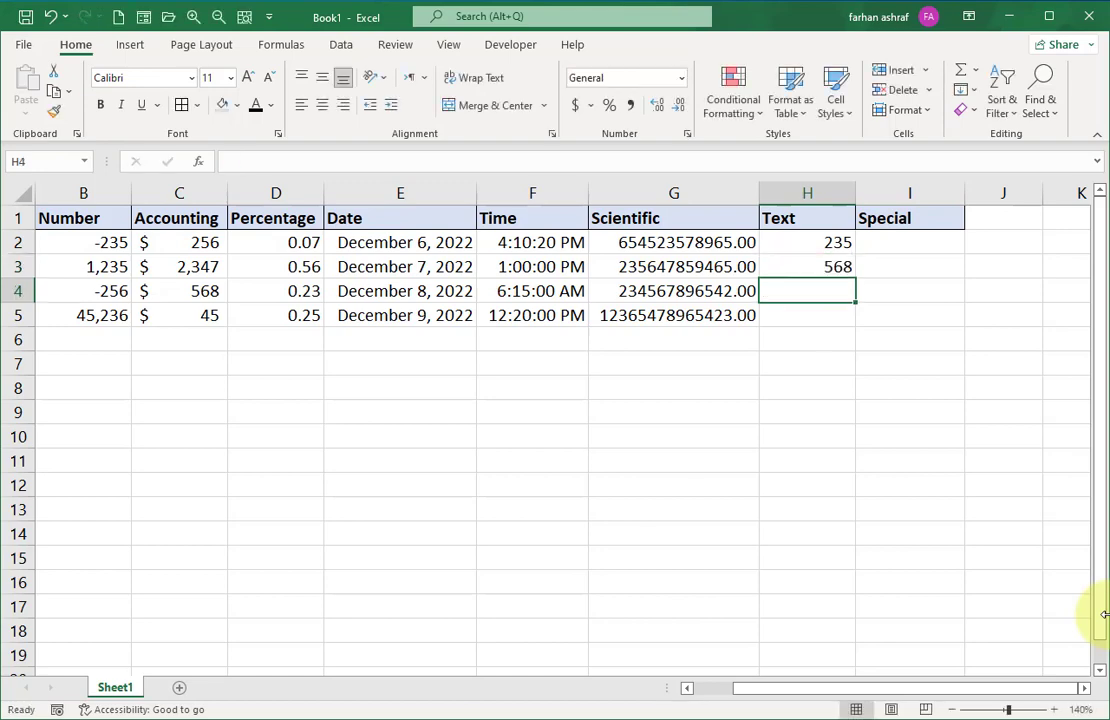
Enter 45 in H4 and 256 in H5 of the Text column
{"action": "key", "text": "Return"}
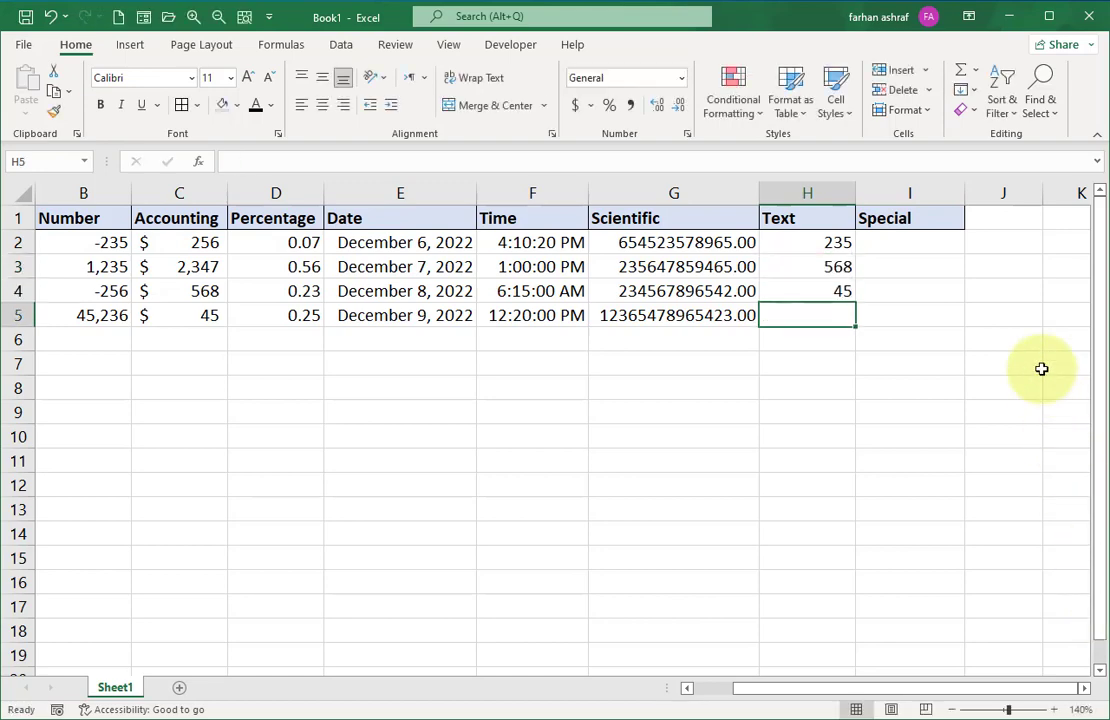
{"action": "type", "text": "256"}
{"action": "key", "text": "Return"}
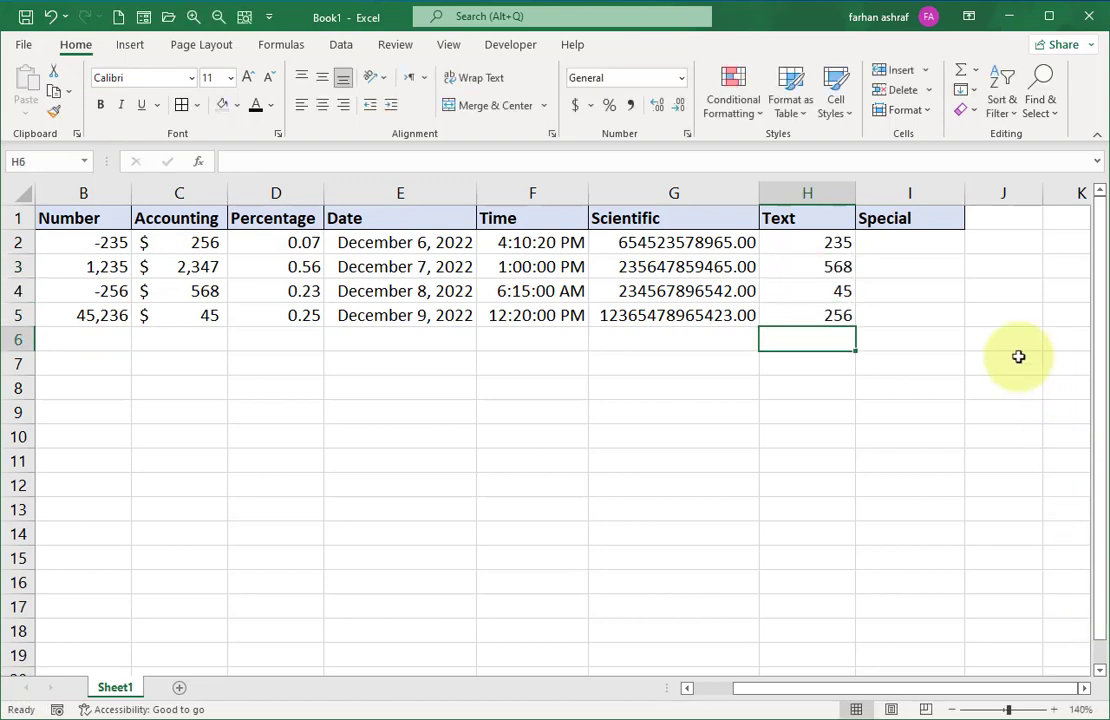
Format cells H2:H5 of the Text column with the Text number category
{"action": "left_click_drag", "start_coordinate": [805, 243], "coordinate": [828, 315]}
{"action": "left_click", "coordinate": [687, 134]}
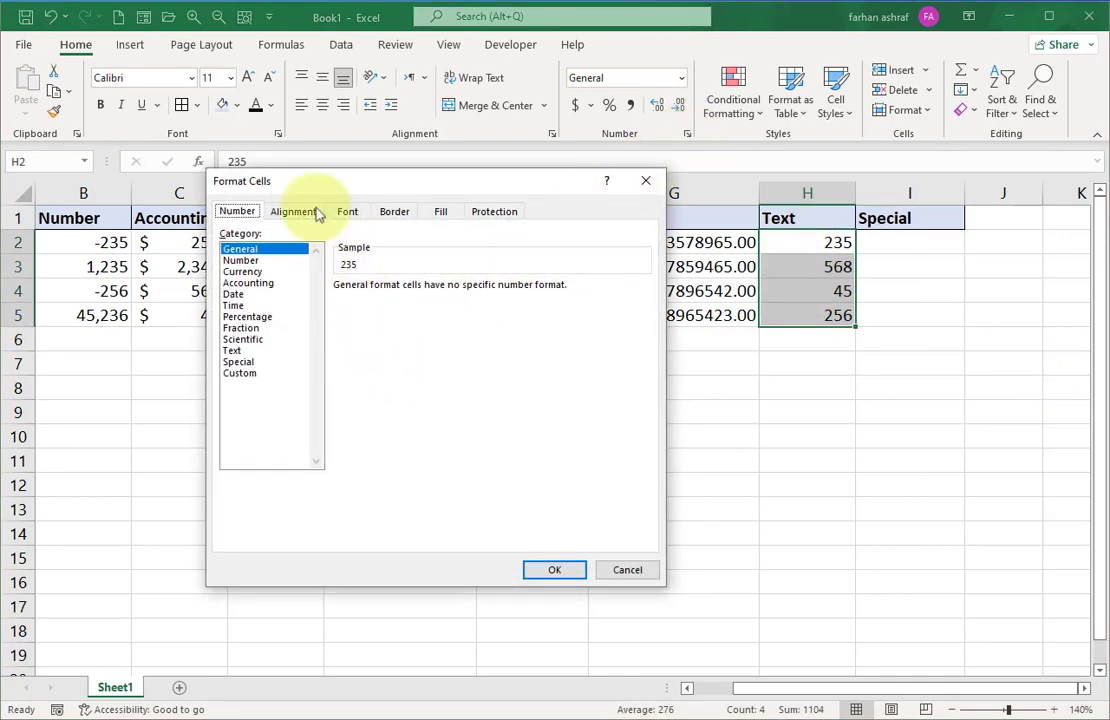
{"action": "left_click_drag", "start_coordinate": [302, 179], "coordinate": [330, 181]}
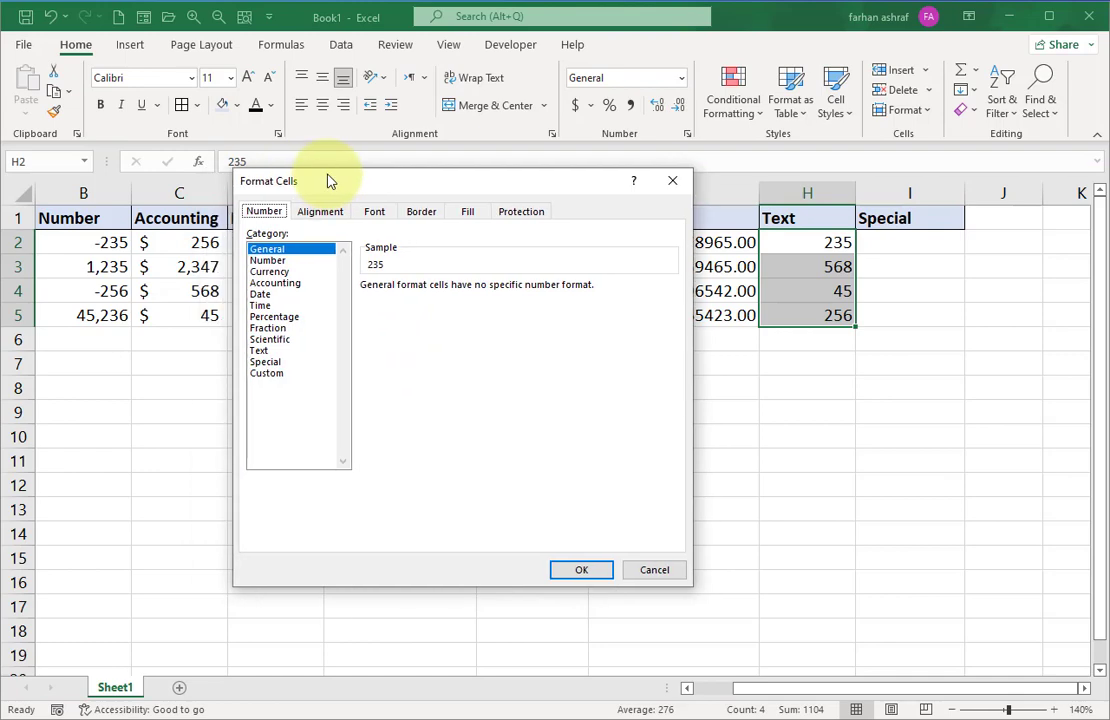
{"action": "left_click", "coordinate": [259, 352]}
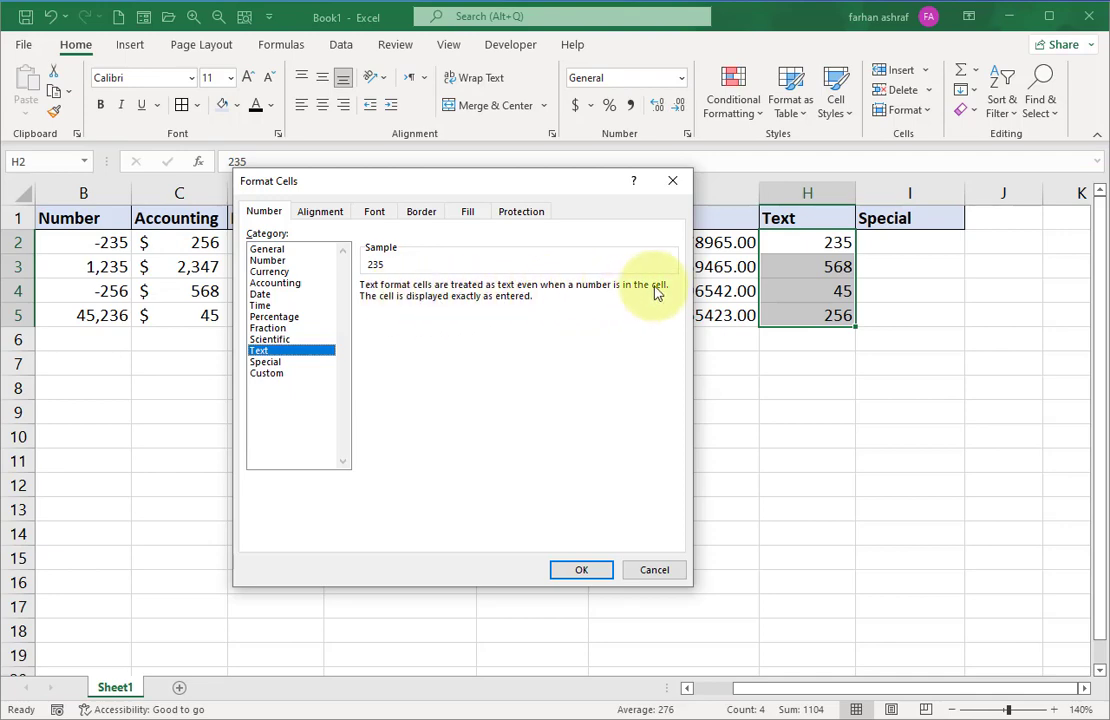
{"action": "left_click", "coordinate": [581, 570]}
Enter 265 in G7 and hello in G8, and select each cell to compare number and text alignment
{"action": "left_click", "coordinate": [664, 364]}
{"action": "type", "text": "265"}
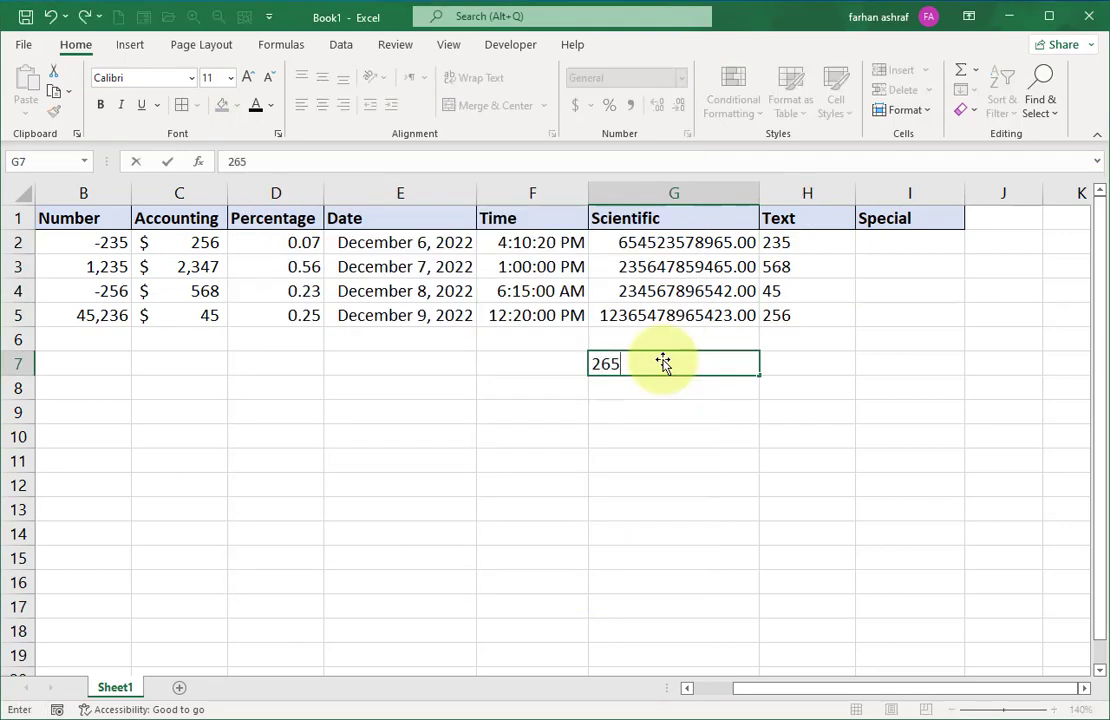
{"action": "key", "text": "Return"}
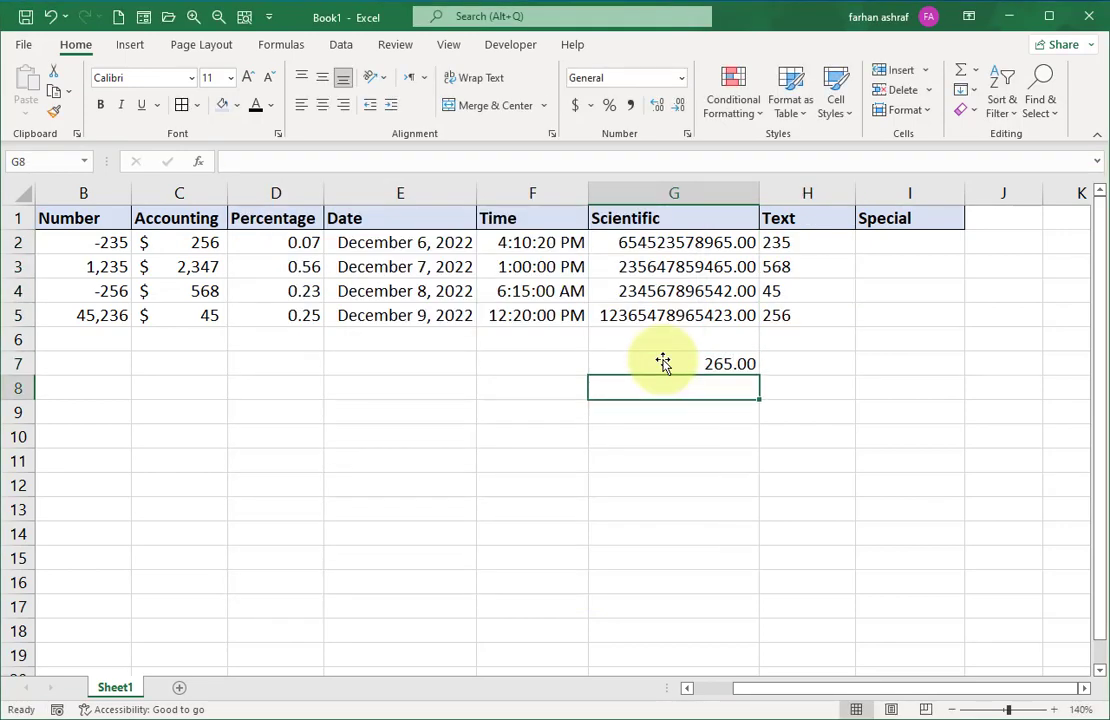
{"action": "type", "text": "hello"}
{"action": "key", "text": "Return"}
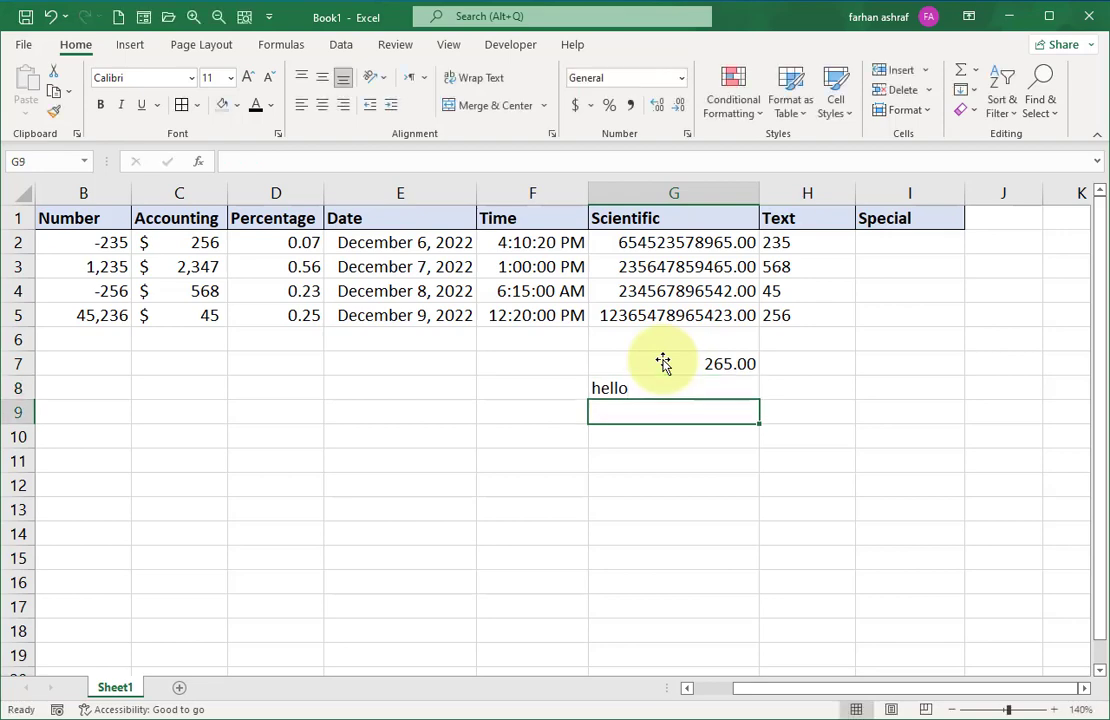
{"action": "left_click", "coordinate": [731, 363]}
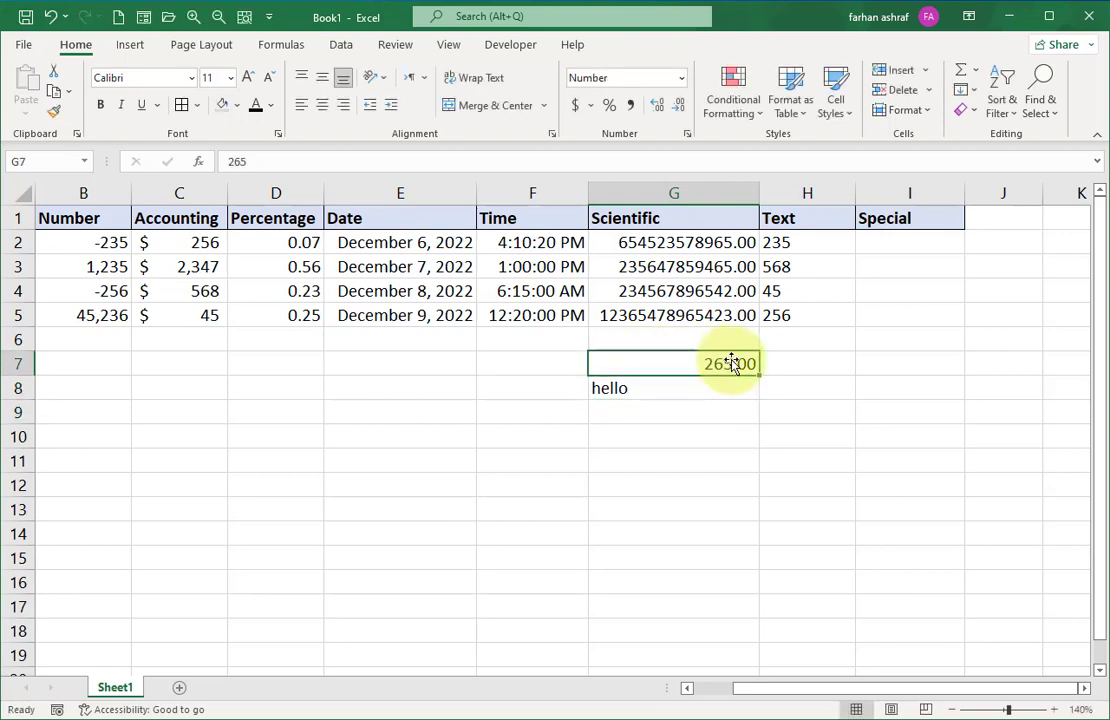
{"action": "left_click", "coordinate": [636, 388]}
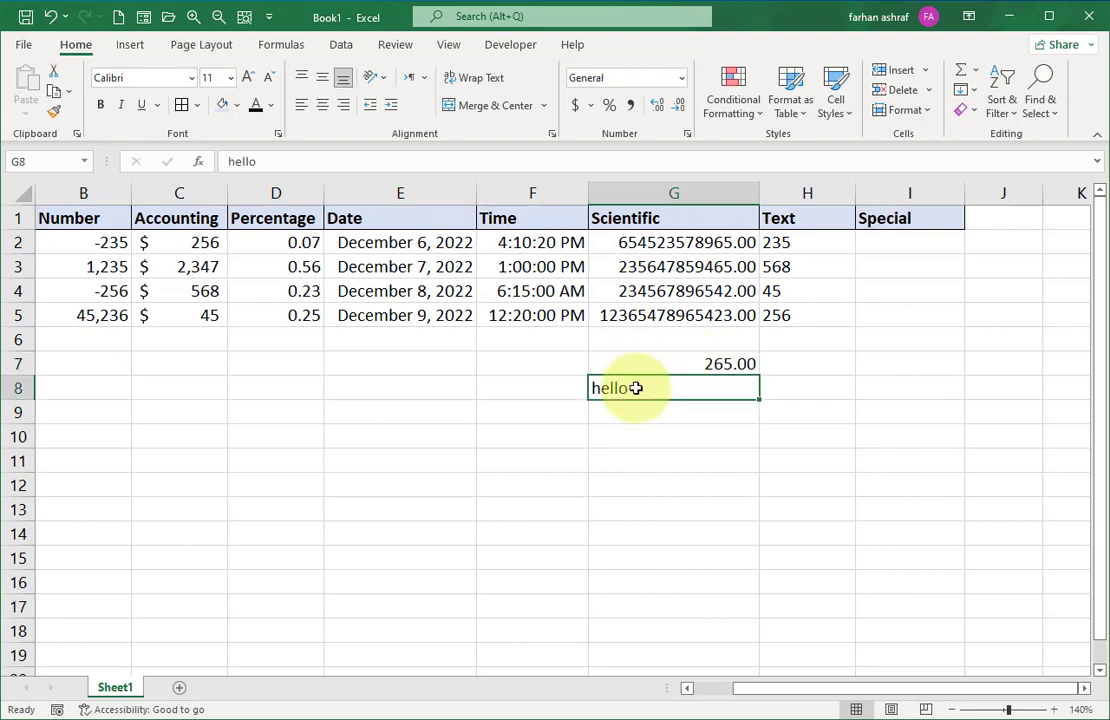
Delete the sample number and text from G7:G8
{"action": "left_click_drag", "start_coordinate": [667, 362], "coordinate": [680, 392]}
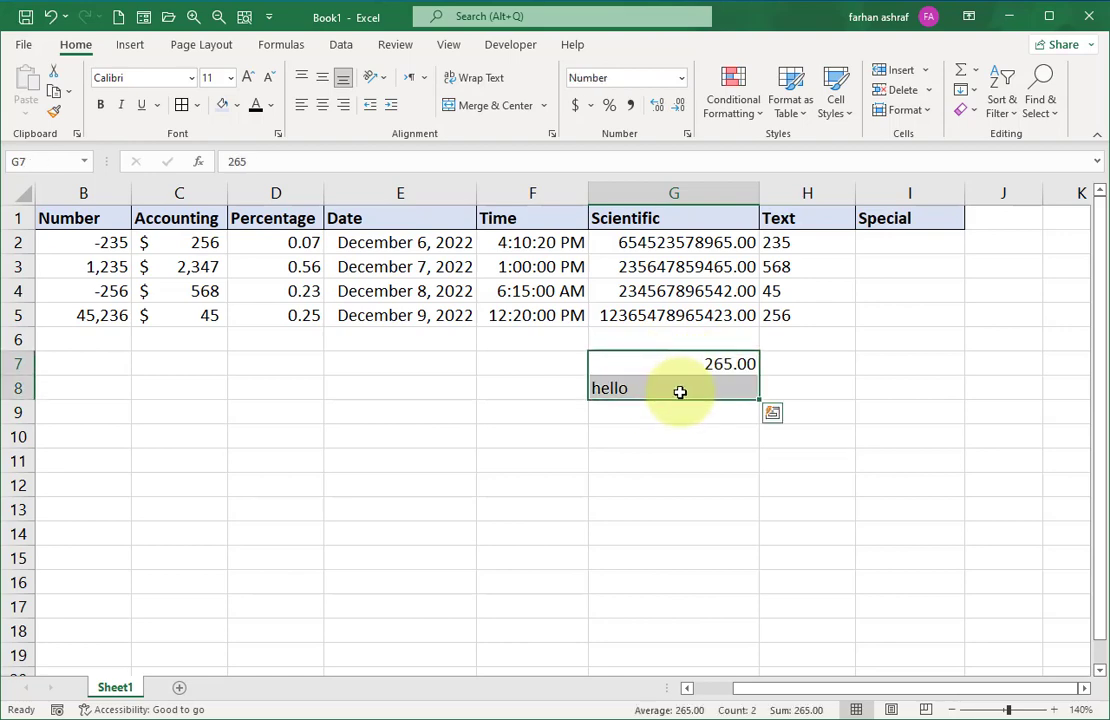
{"action": "key", "text": "Delete"}
{"action": "left_click", "coordinate": [809, 242]}
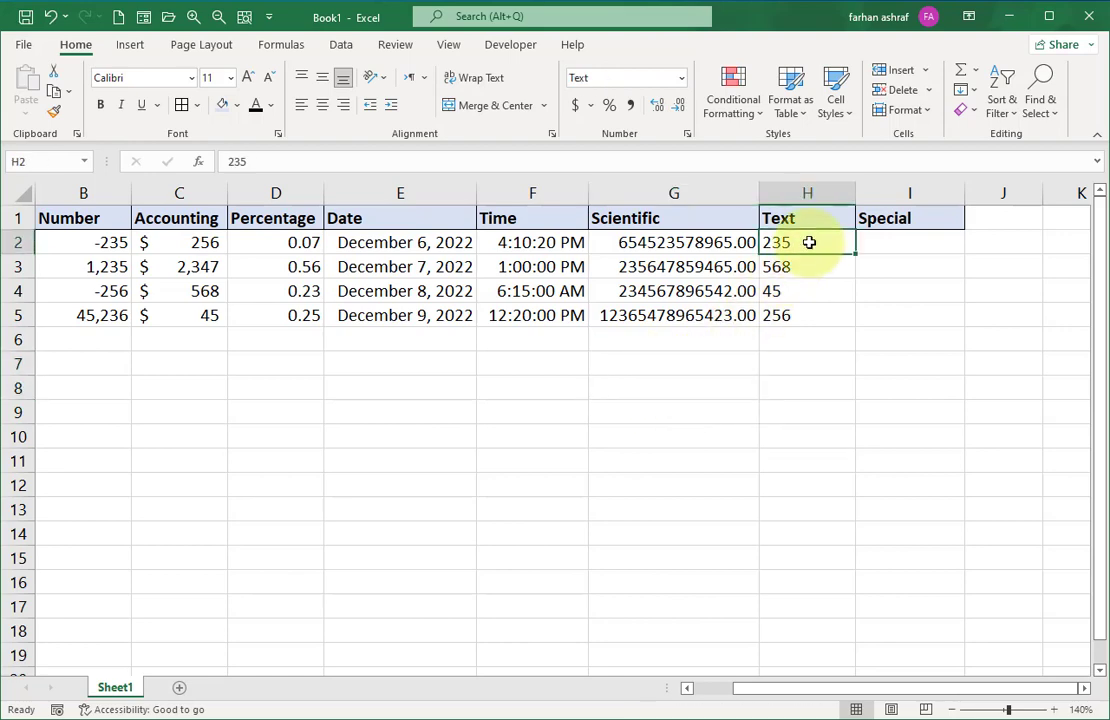
Replace the value in H4 of the Text column with 236
{"action": "left_click", "coordinate": [776, 290]}
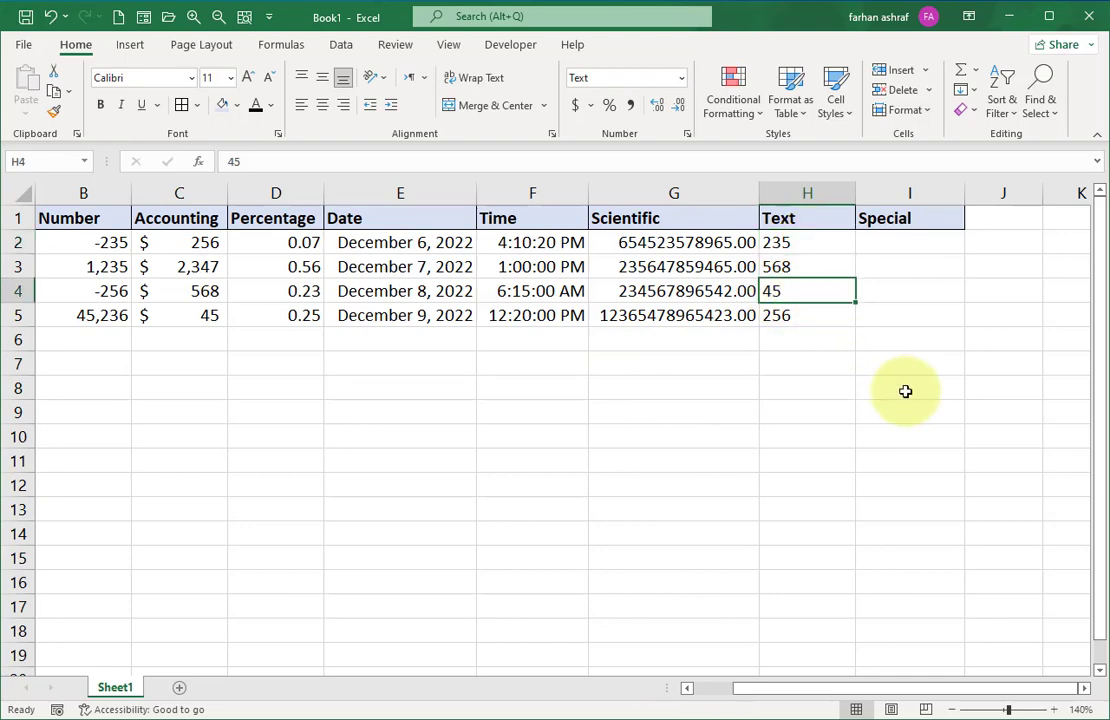
{"action": "type", "text": "236"}
{"action": "key", "text": "Return"}
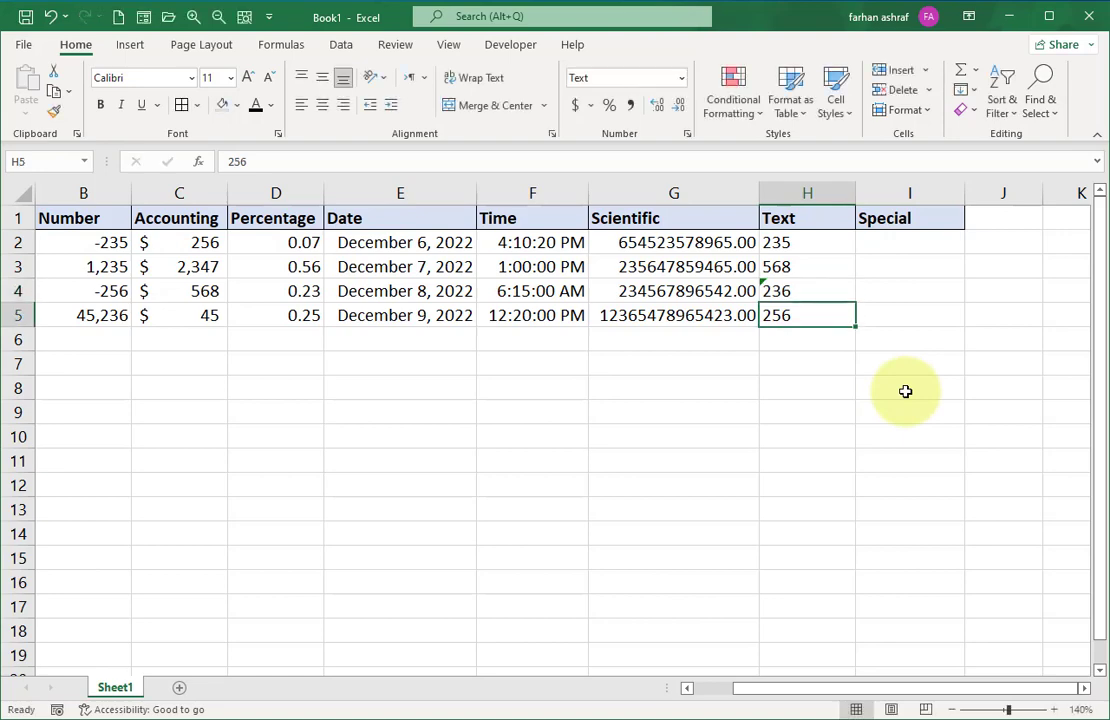
Examine the error-checking options offered for the text-formatted number in H4
{"action": "left_click", "coordinate": [812, 363]}
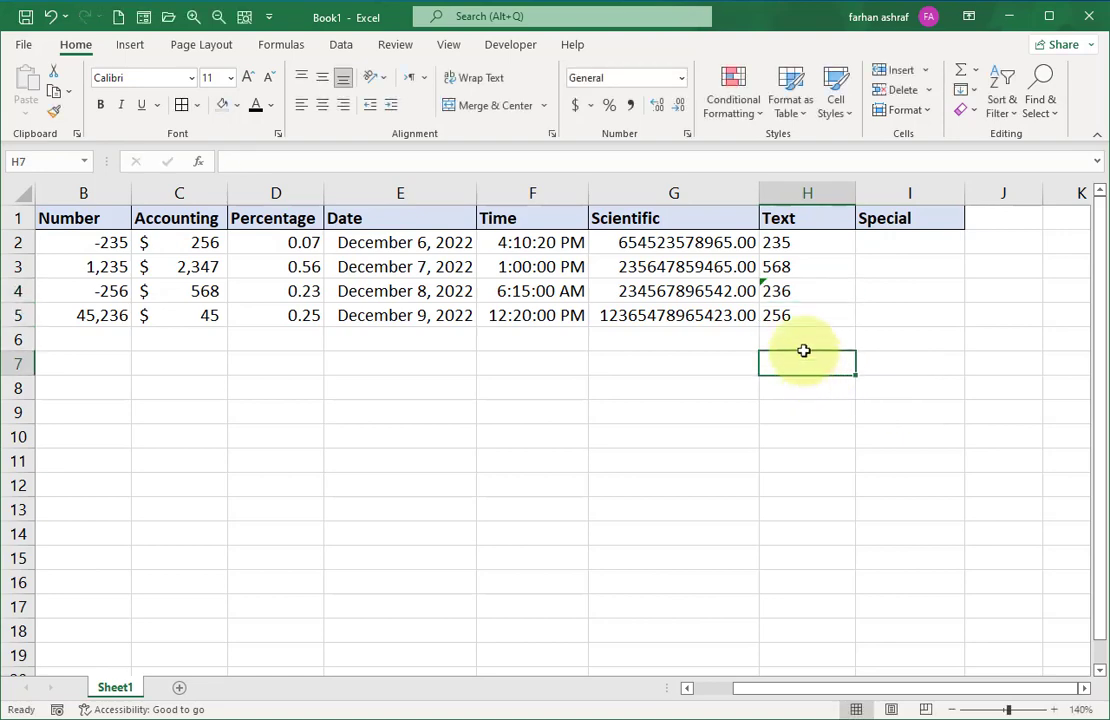
{"action": "left_click", "coordinate": [776, 289]}
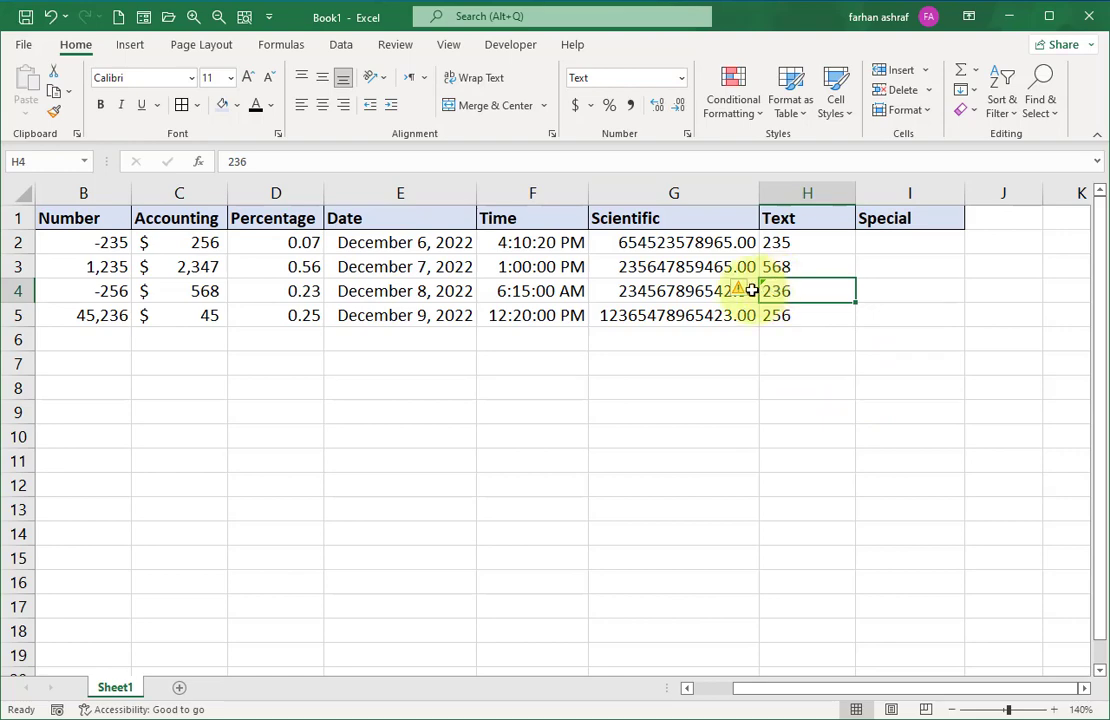
{"action": "left_click", "coordinate": [752, 290]}
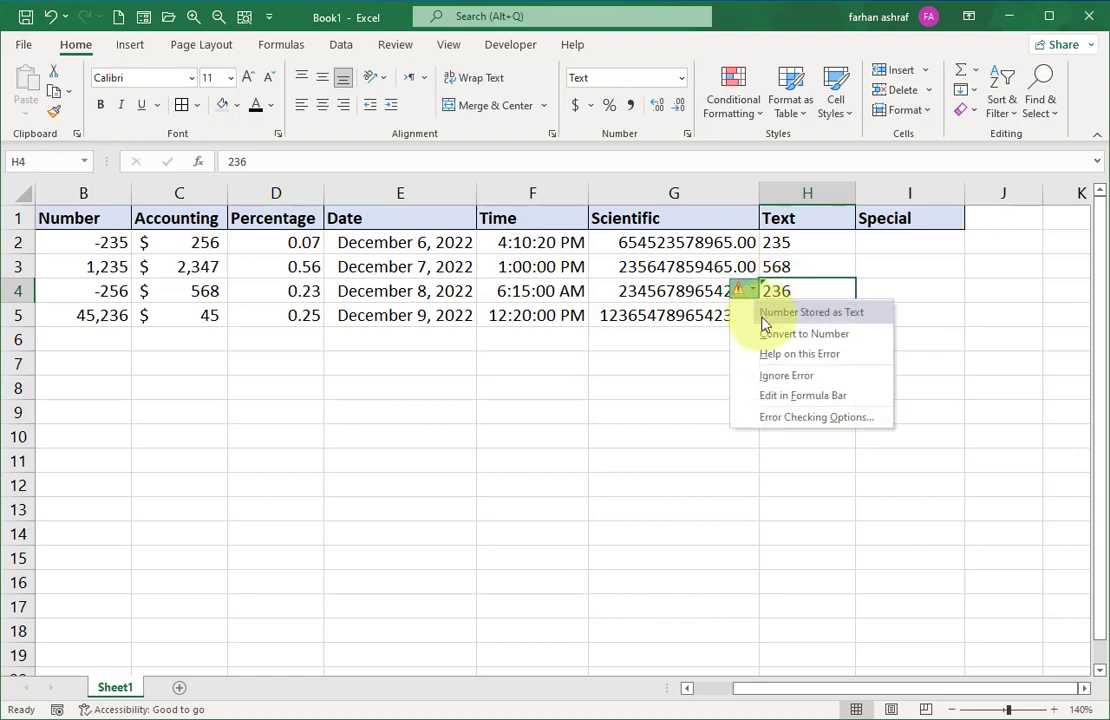
{"action": "left_click", "coordinate": [841, 488]}
Try to add up the text-formatted numbers by entering =sum(H2,H3,H4) in H6
{"action": "left_click", "coordinate": [808, 346]}
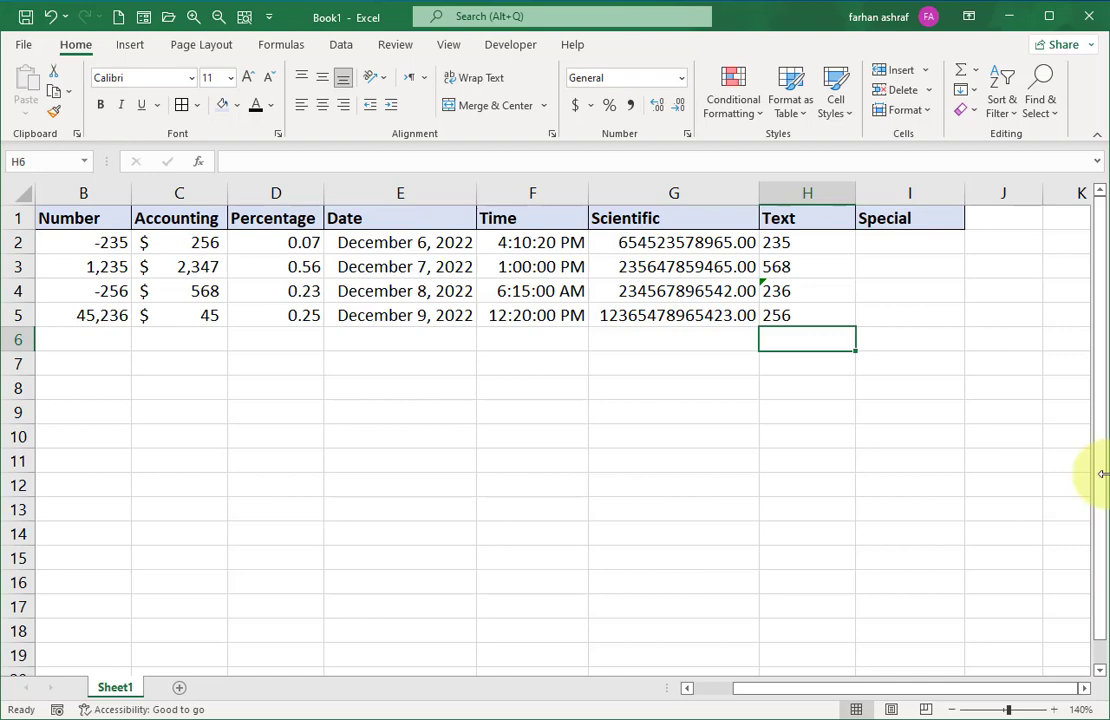
{"action": "type", "text": "="}
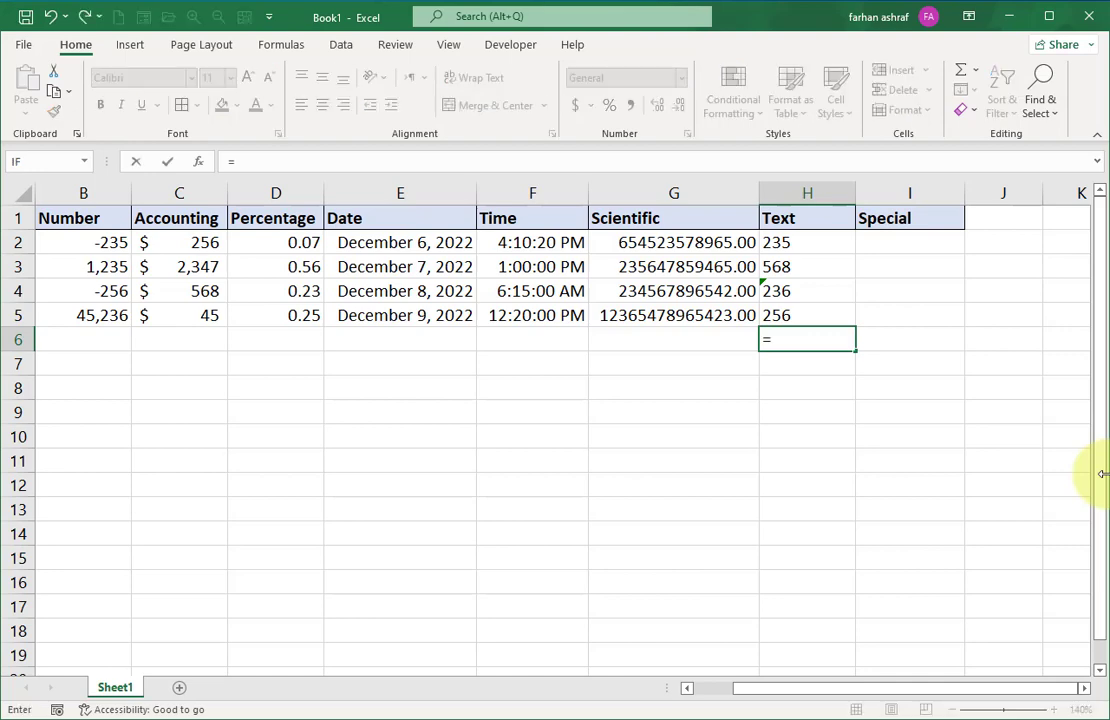
{"action": "type", "text": "sum"}
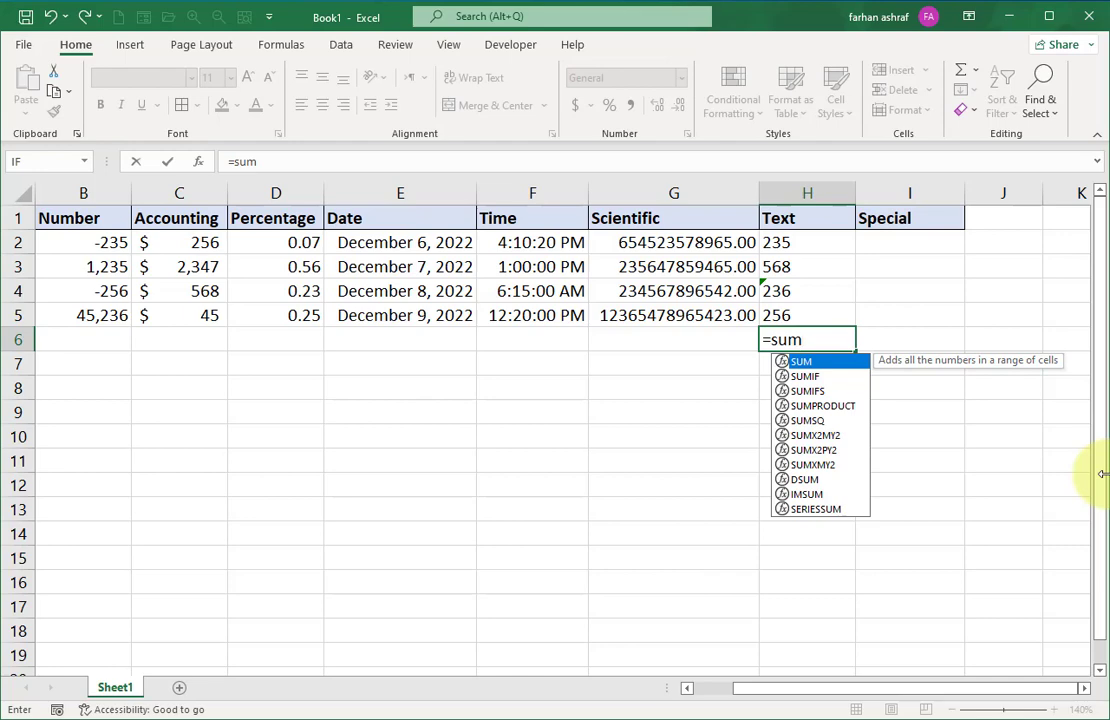
{"action": "type", "text": "("}
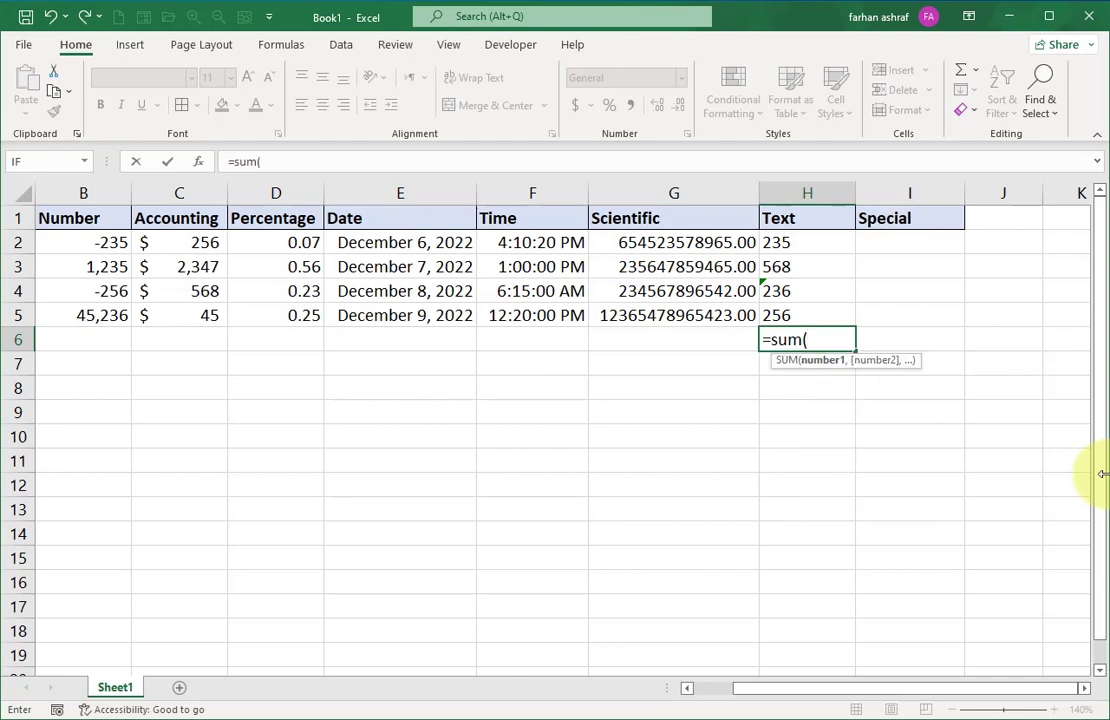
{"action": "left_click", "coordinate": [793, 246]}
{"action": "type", "text": ","}
{"action": "left_click", "coordinate": [789, 268]}
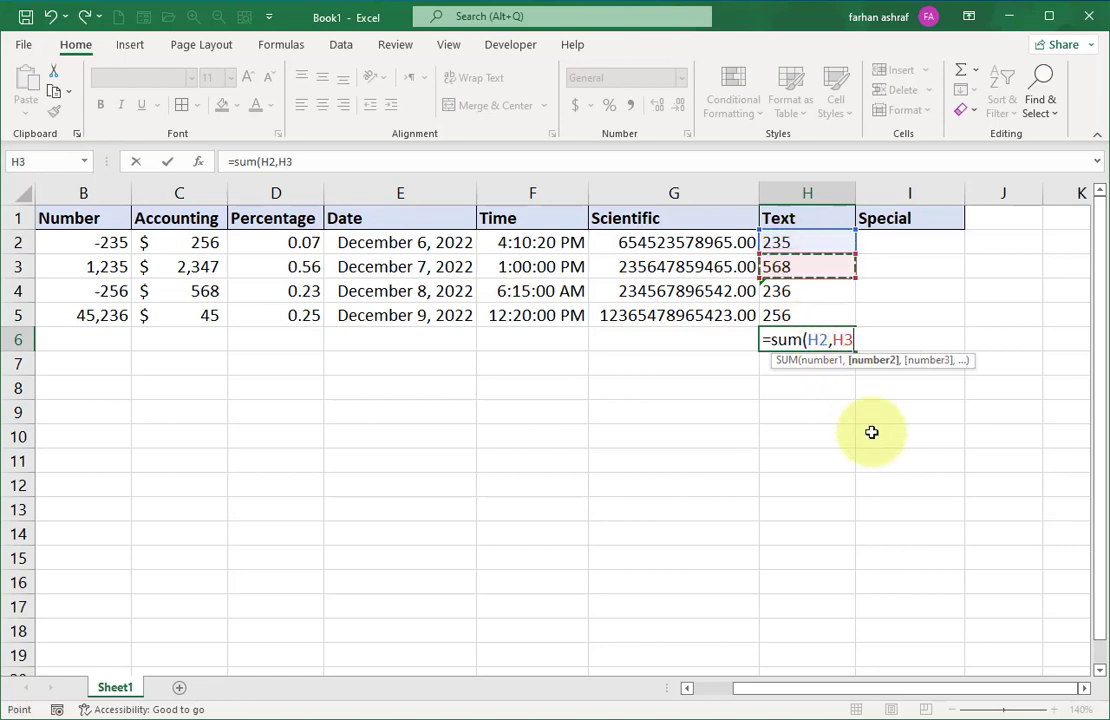
{"action": "type", "text": ","}
{"action": "left_click", "coordinate": [808, 291]}
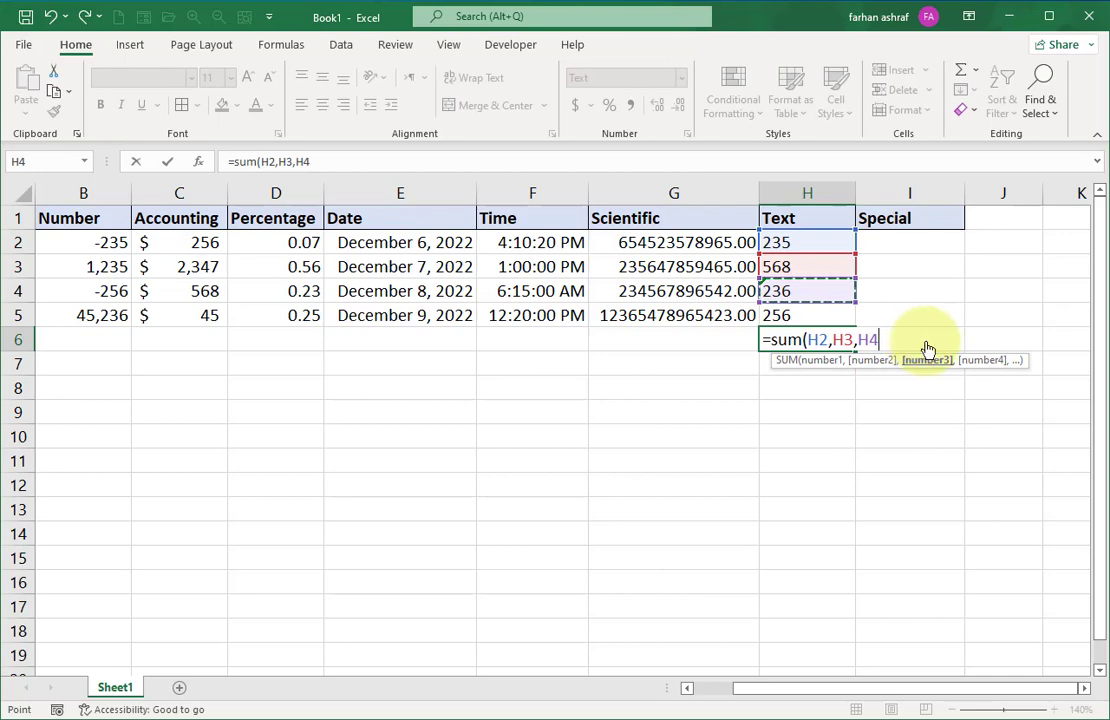
{"action": "type", "text": ")"}
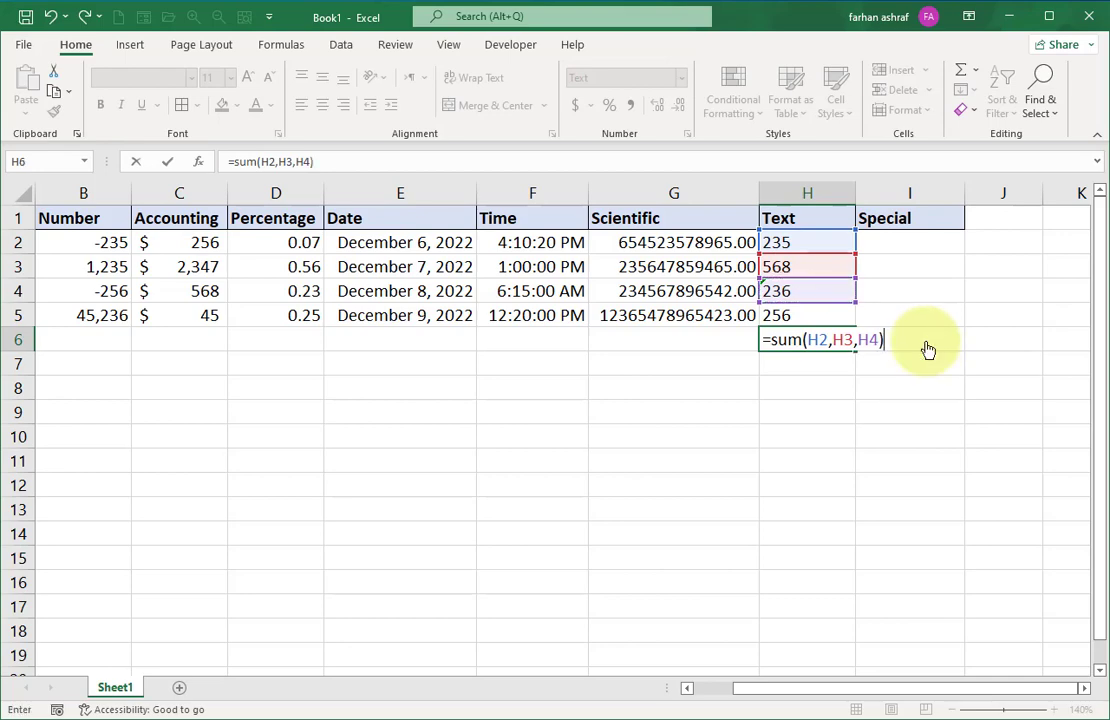
{"action": "key", "text": "Return"}
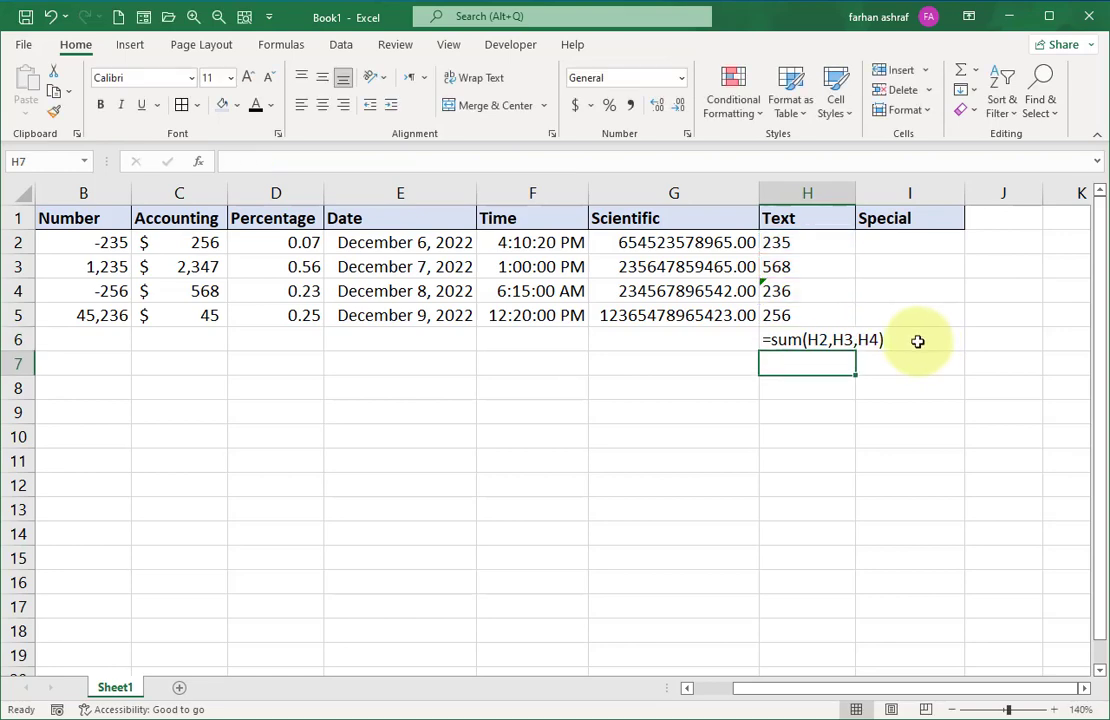
Delete the sum formula from H6
{"action": "left_click", "coordinate": [793, 340]}
{"action": "key", "text": "Delete"}
{"action": "left_click", "coordinate": [872, 347]}
Enter 45678965, 123456987, 45632145 and 45698755 in I2:I5 of the Special column
{"action": "left_click", "coordinate": [908, 245]}
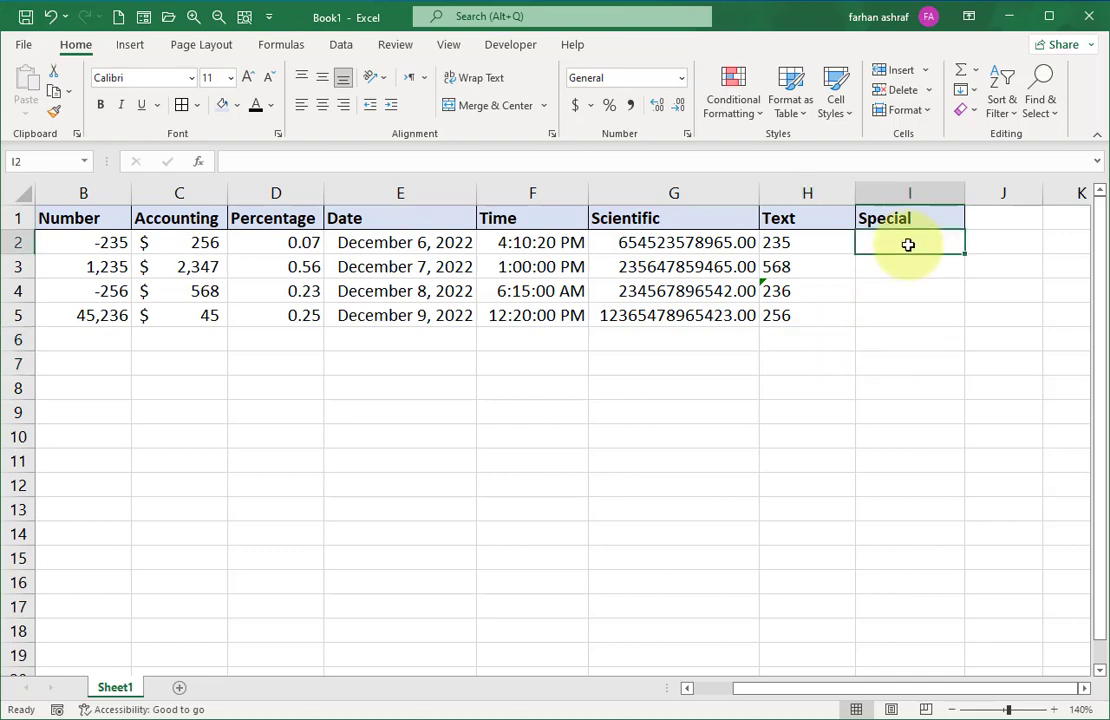
{"action": "type", "text": "45678965"}
{"action": "key", "text": "Return"}
{"action": "type", "text": "12"}
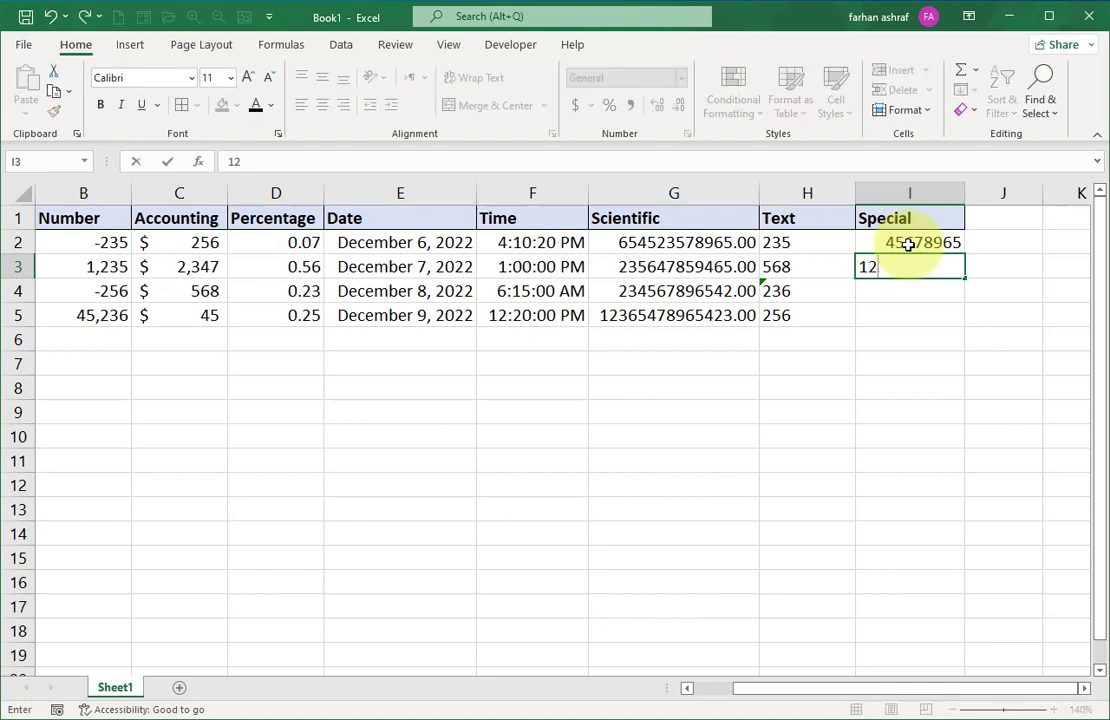
{"action": "type", "text": "3456987"}
{"action": "key", "text": "Return"}
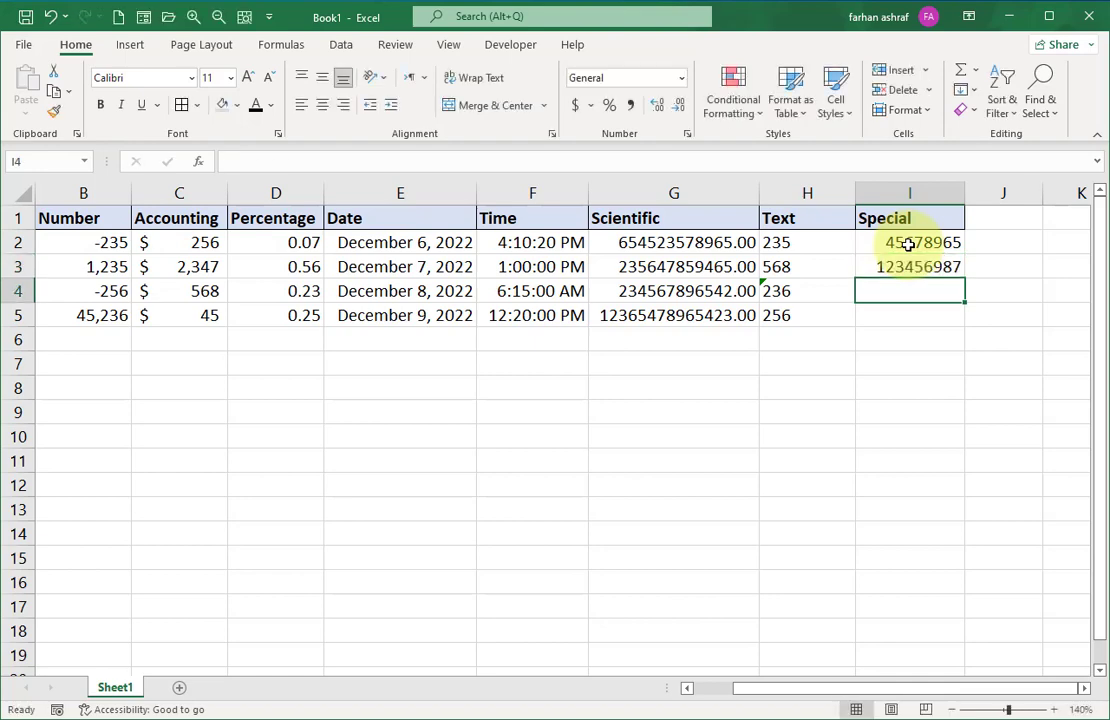
{"action": "type", "text": "45632145"}
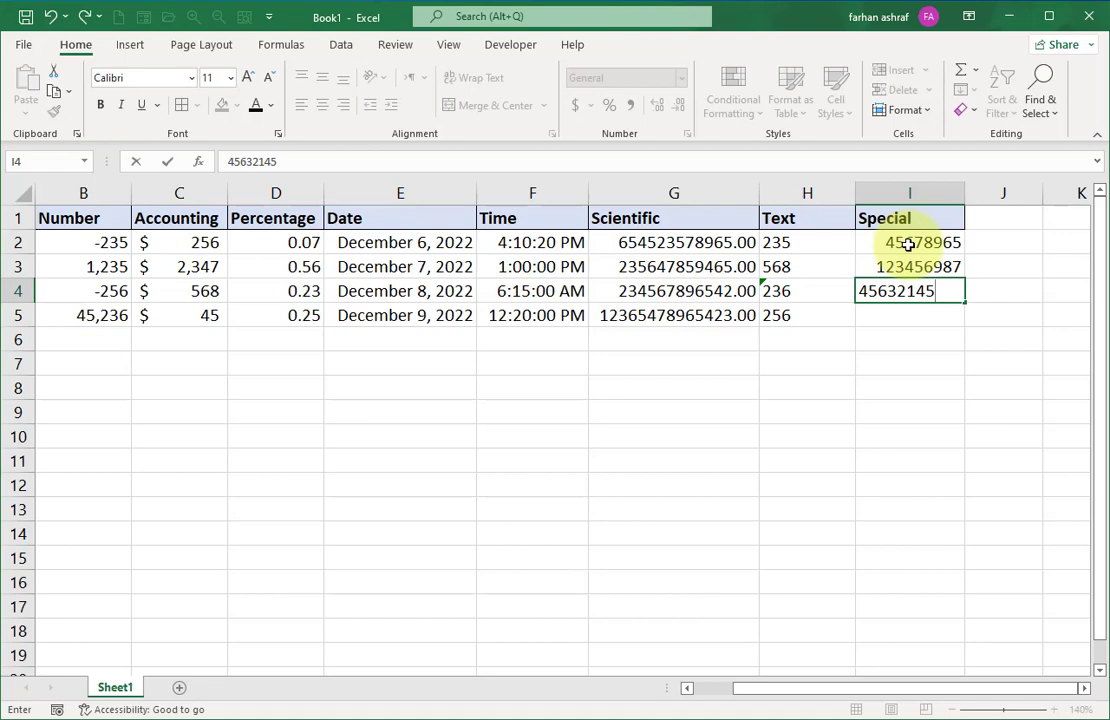
{"action": "key", "text": "Return"}
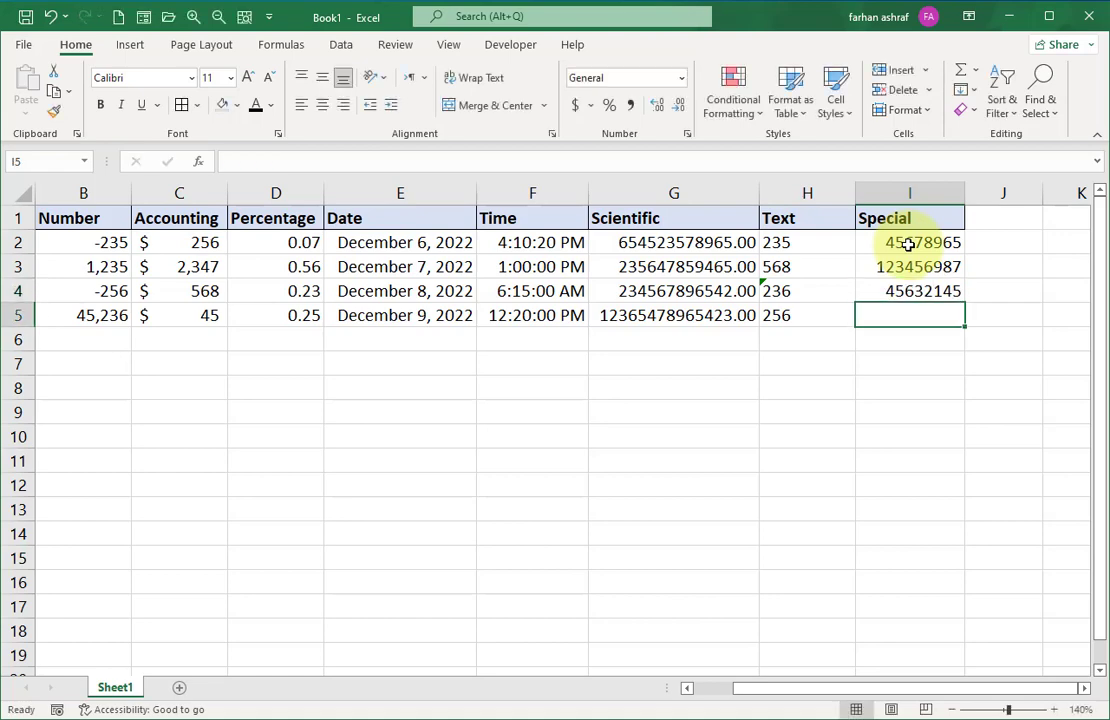
{"action": "type", "text": "45698755"}
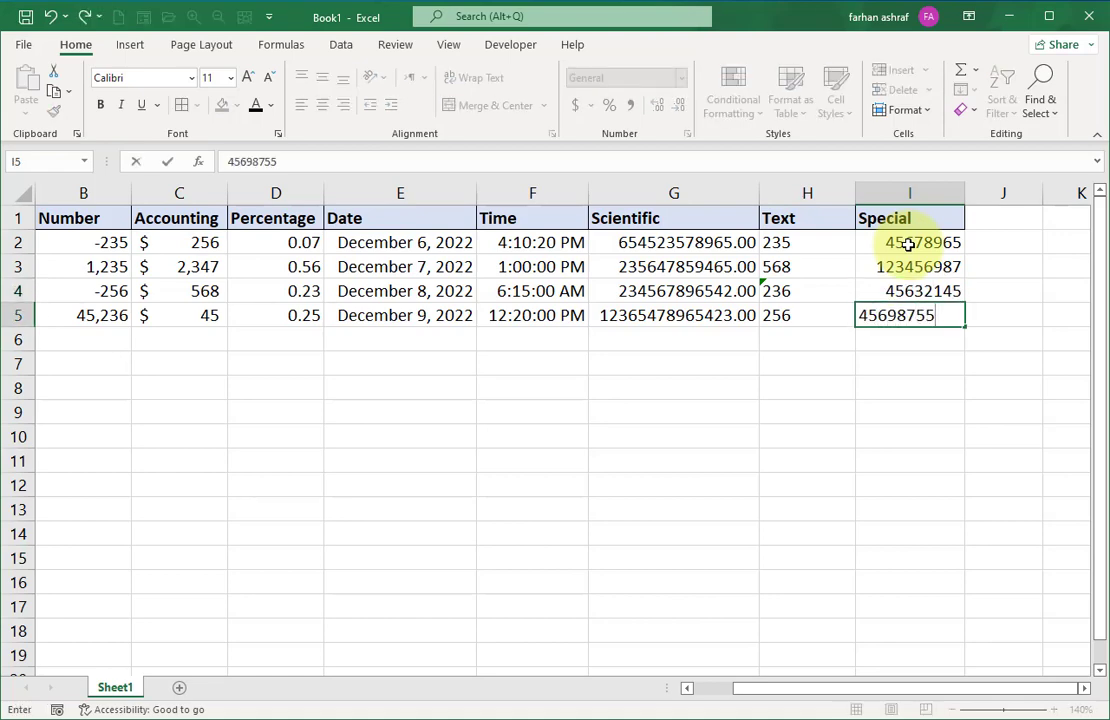
{"action": "key", "text": "Return"}
Format cells I2:I5 with the Special category's ZIP Code + 4 type
{"action": "left_click_drag", "start_coordinate": [913, 243], "coordinate": [917, 314]}
{"action": "left_click", "coordinate": [686, 135]}
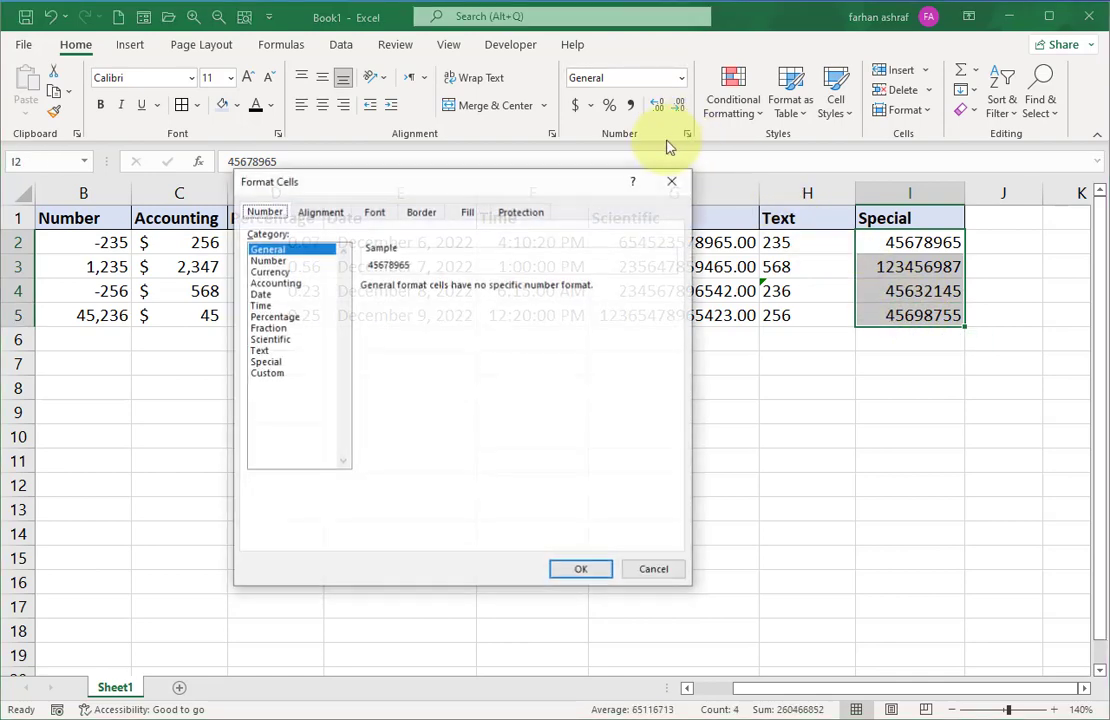
{"action": "left_click", "coordinate": [266, 361]}
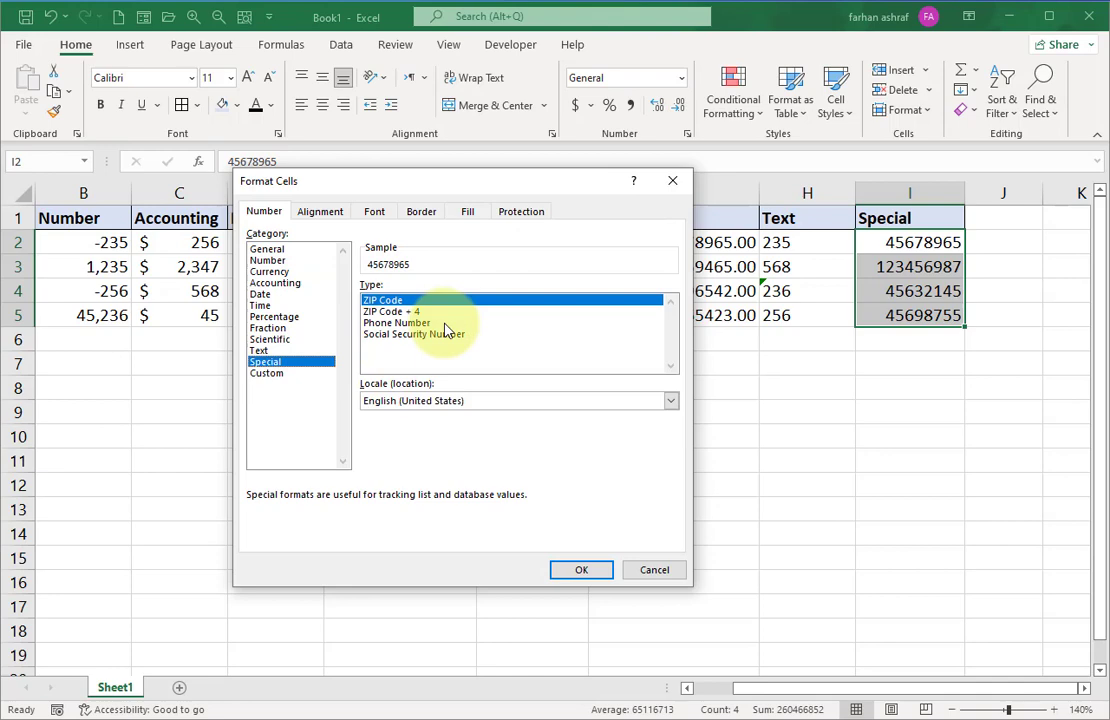
{"action": "left_click", "coordinate": [392, 312]}
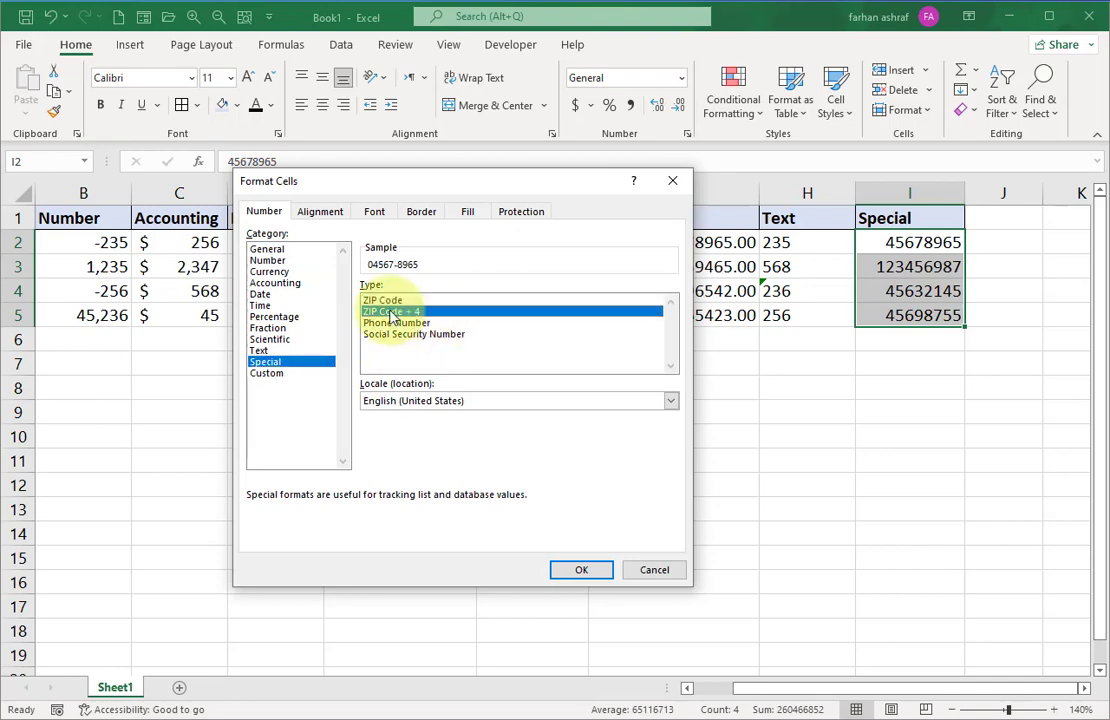
{"action": "left_click", "coordinate": [585, 570]}
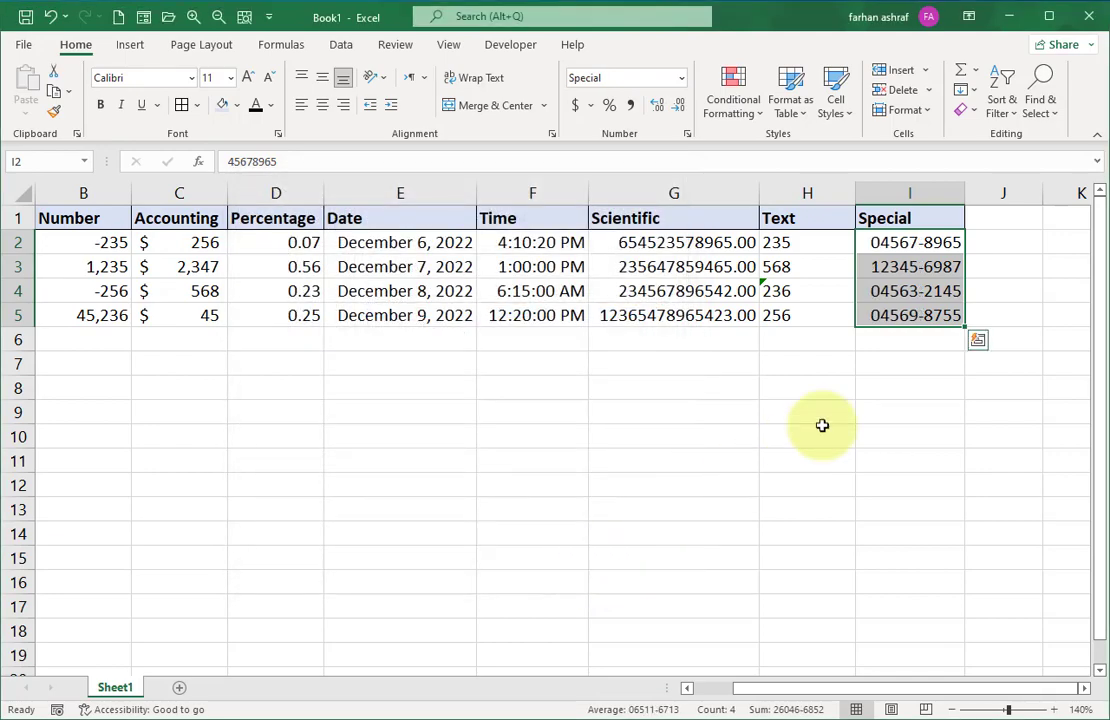
Change the format of I2:I5 to the Special Phone Number type and widen column I to fit the values
{"action": "left_click", "coordinate": [688, 134]}
{"action": "left_click", "coordinate": [413, 323]}
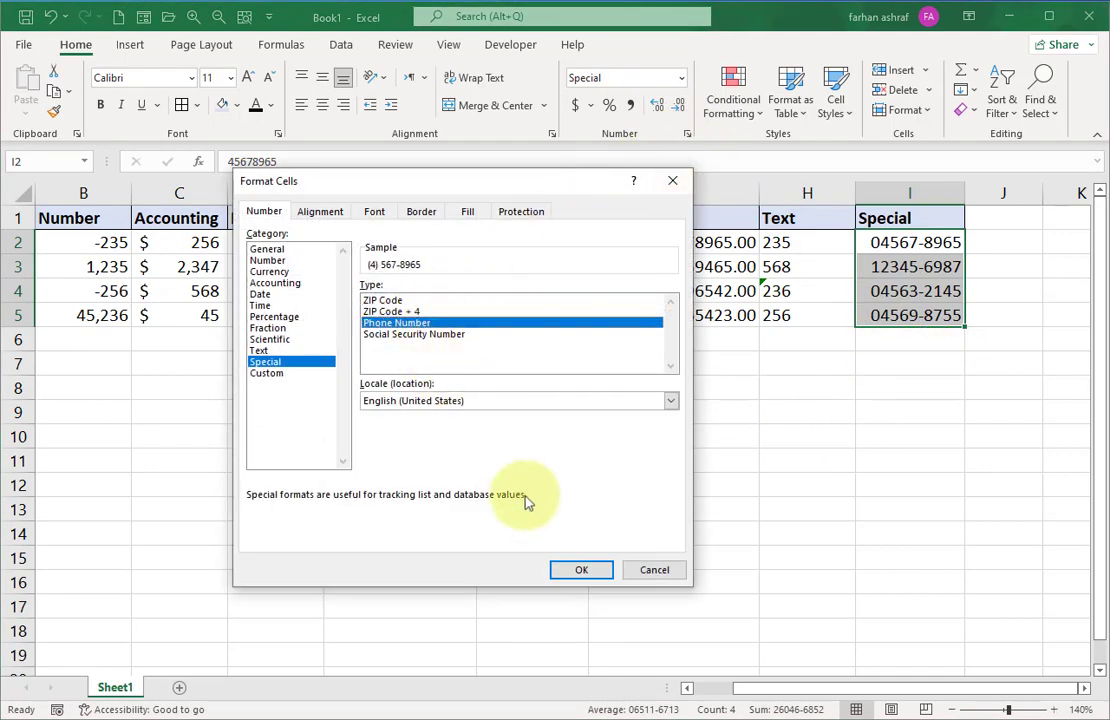
{"action": "left_click", "coordinate": [578, 570]}
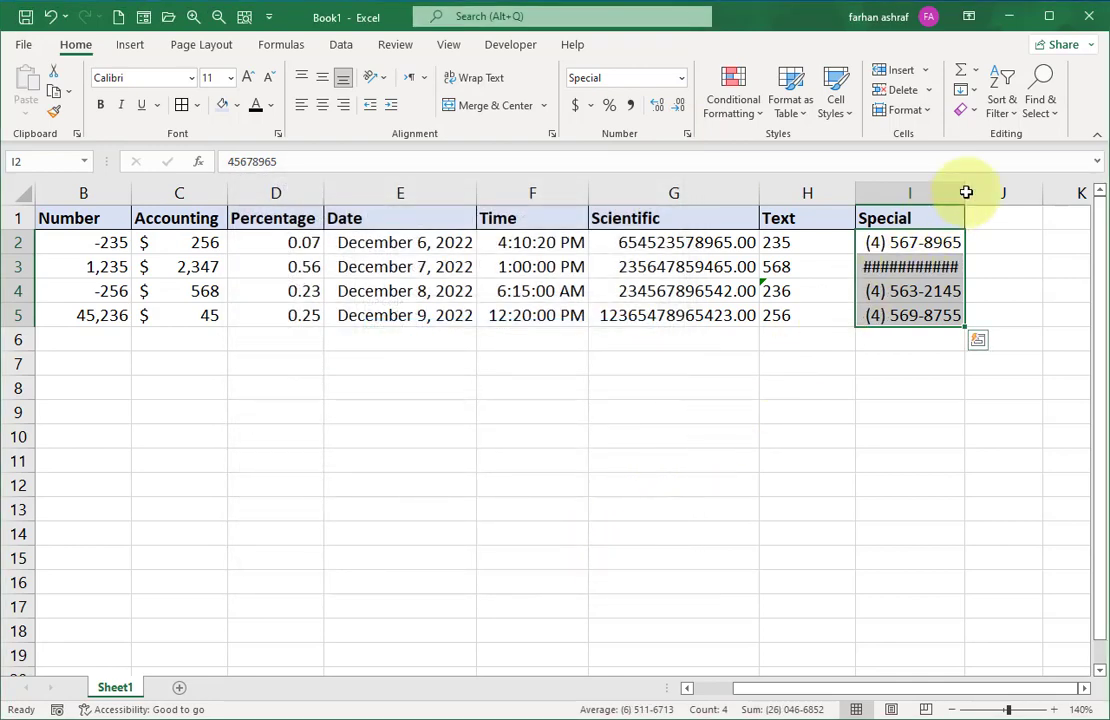
{"action": "left_click_drag", "start_coordinate": [966, 192], "coordinate": [976, 192]}
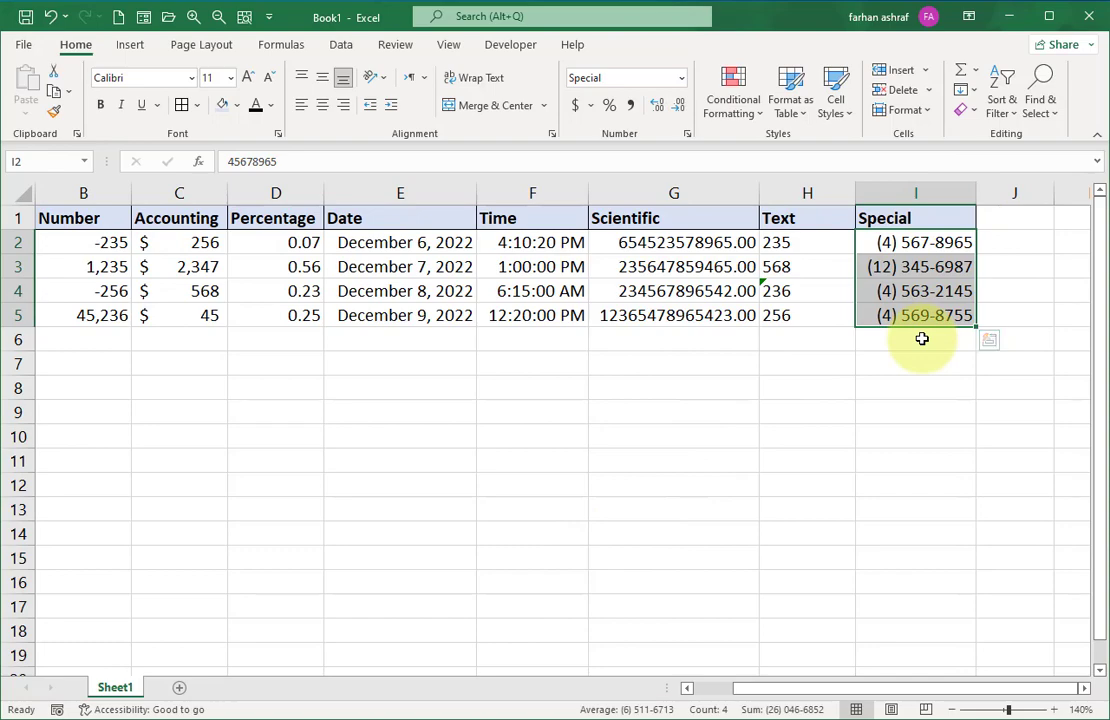
Change the format of I2:I5 to the Special category's Social Security Number type
{"action": "left_click", "coordinate": [688, 135]}
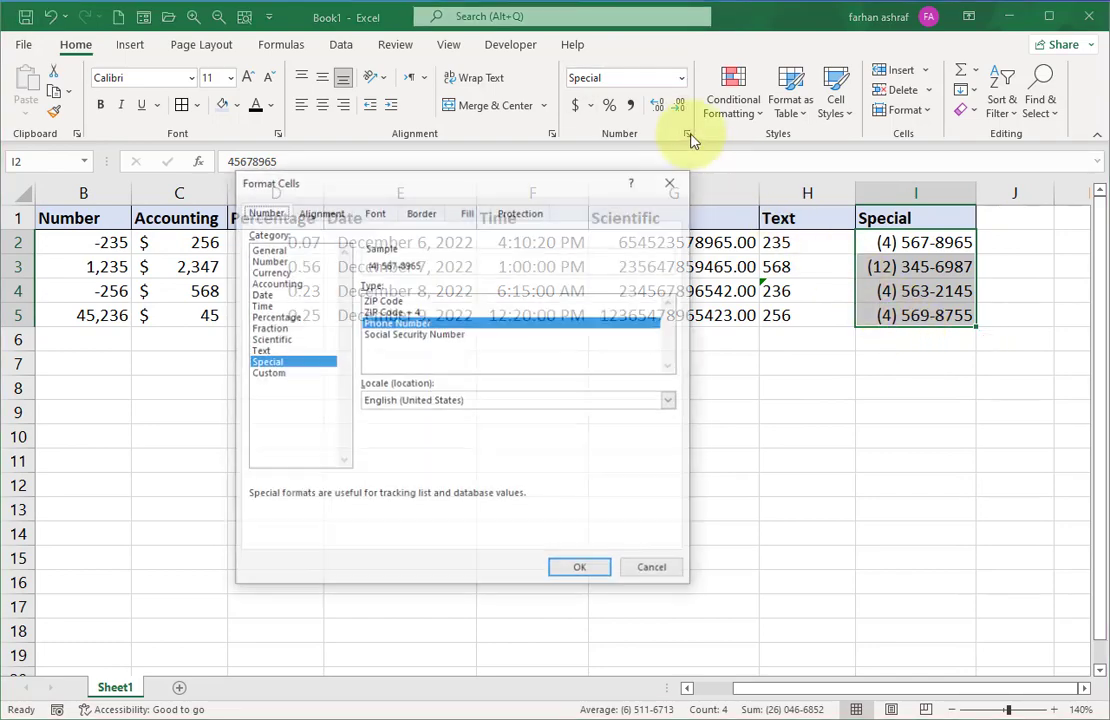
{"action": "left_click", "coordinate": [445, 336]}
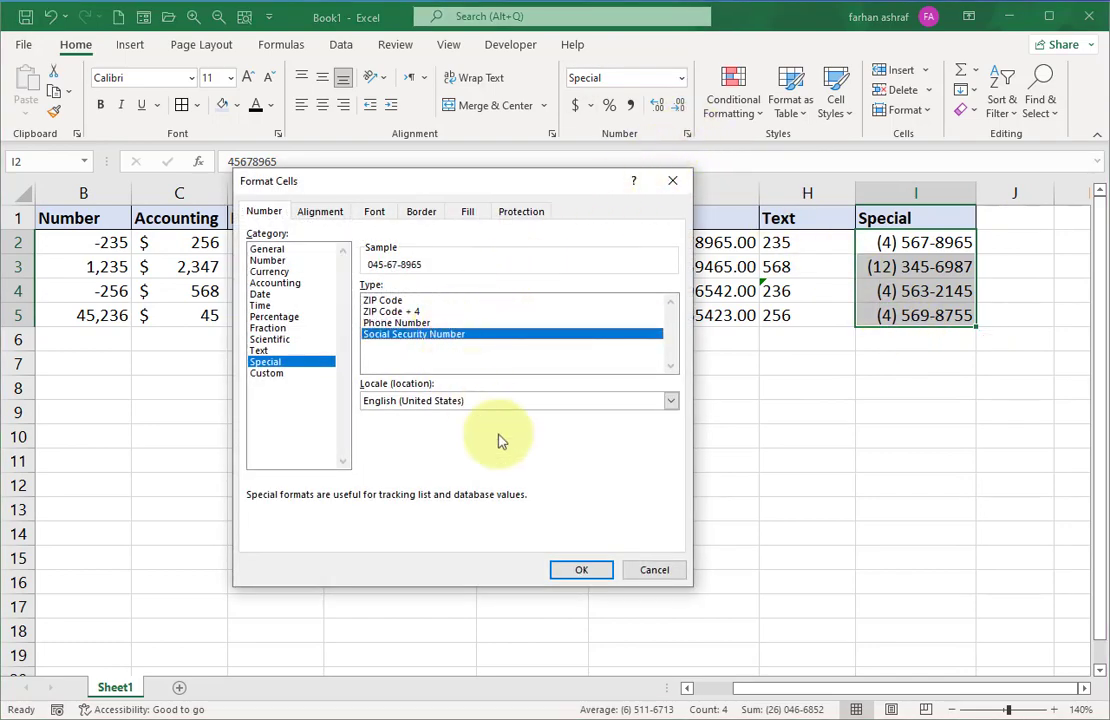
{"action": "left_click", "coordinate": [578, 570]}
Enter the decimals .5, .26 and .45 in J2:J4, beside the Special column
{"action": "left_click", "coordinate": [1018, 243]}
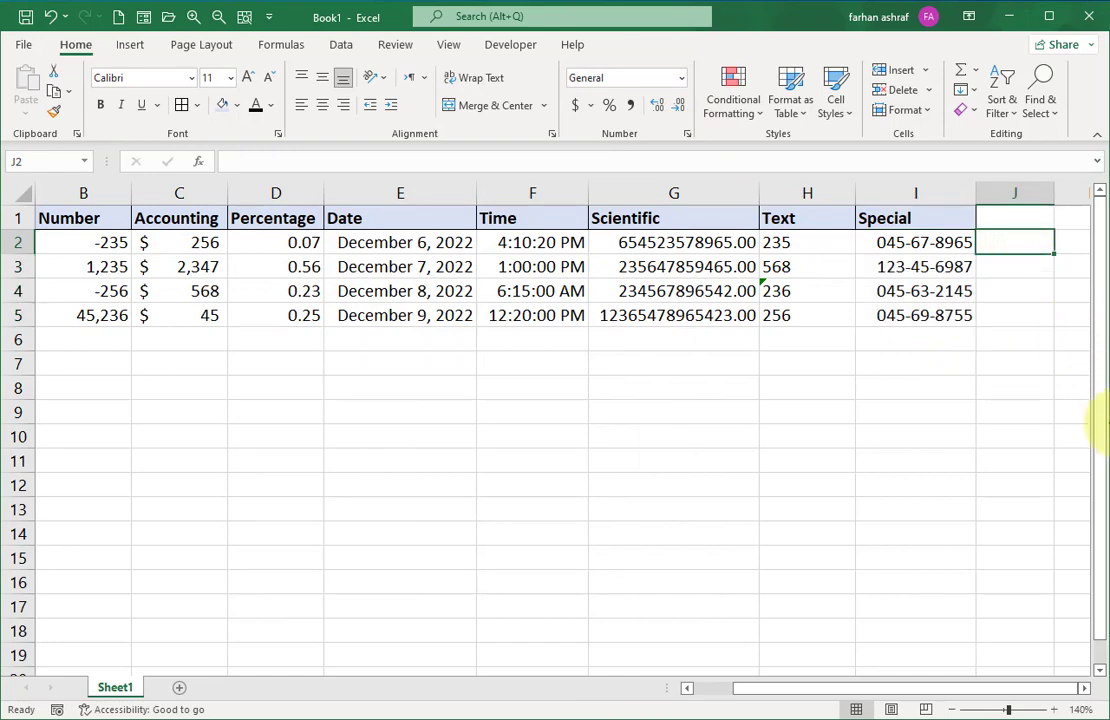
{"action": "type", "text": ".5"}
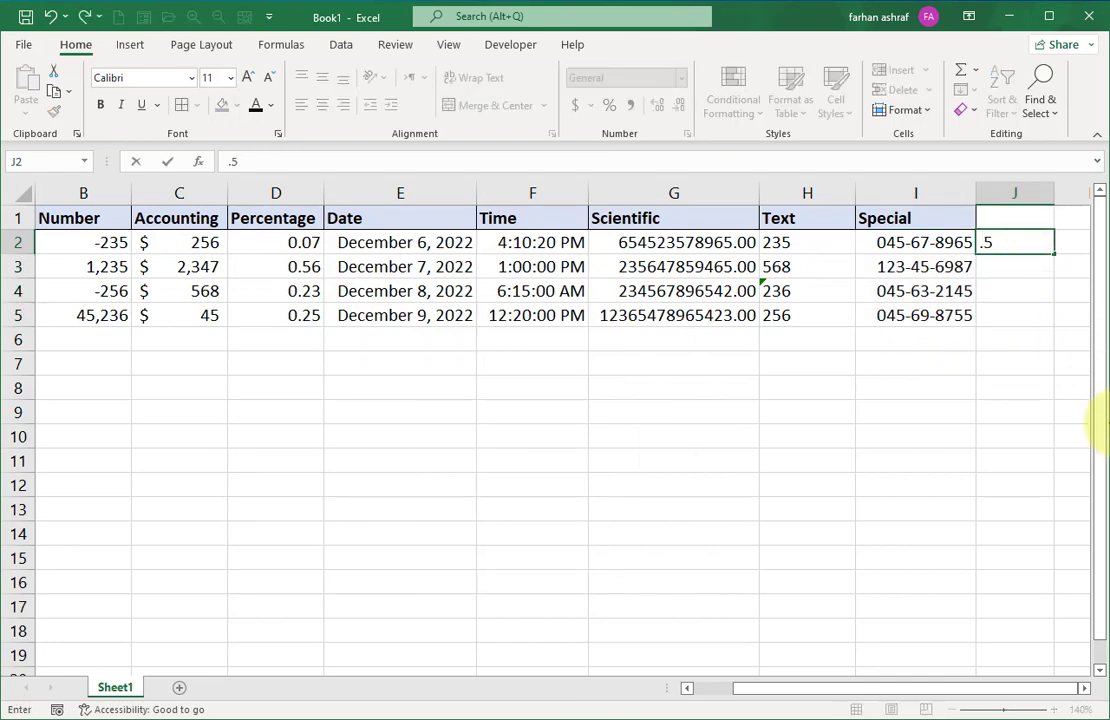
{"action": "key", "text": "Return"}
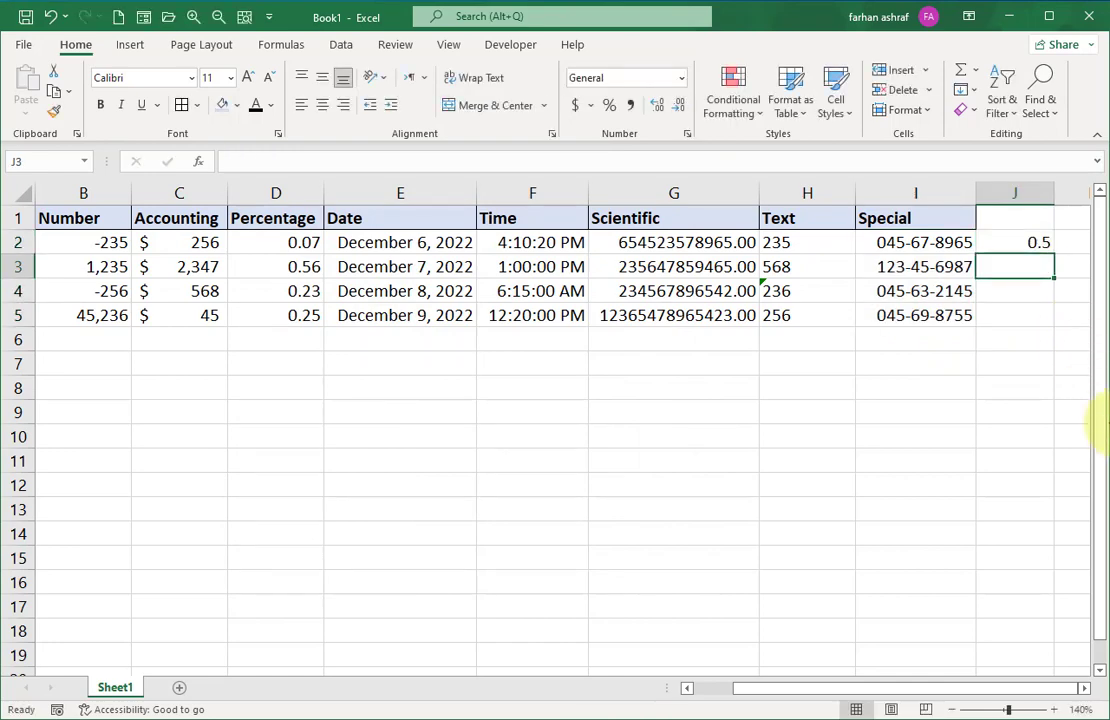
{"action": "type", "text": ".26"}
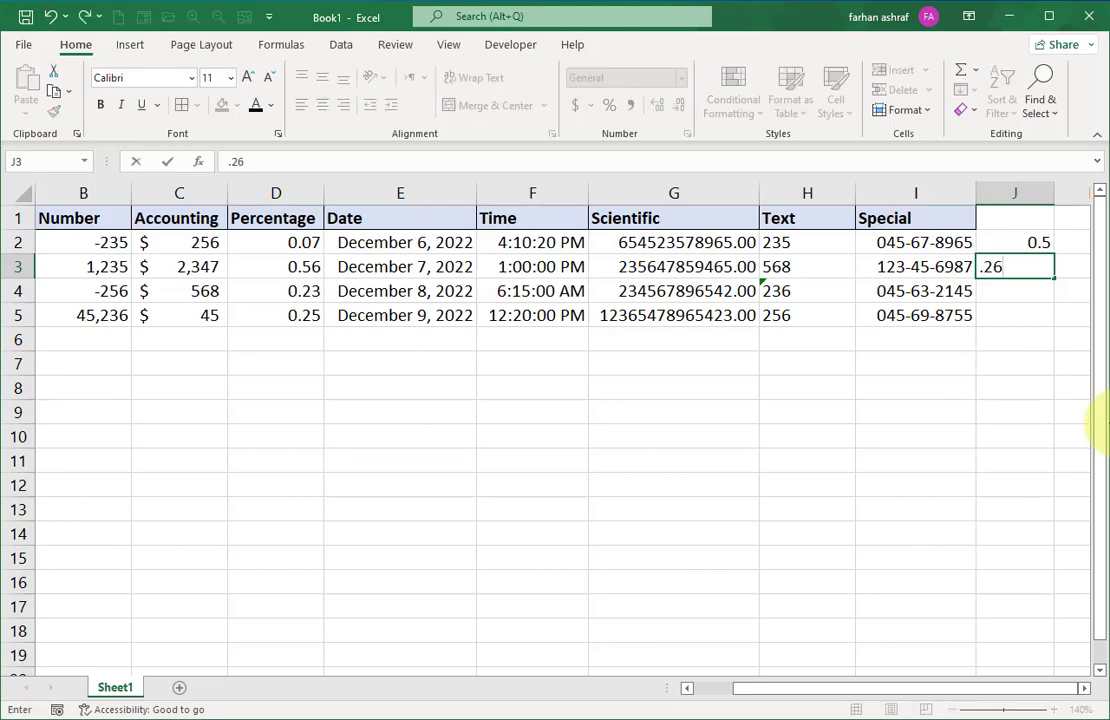
{"action": "key", "text": "Return"}
{"action": "type", "text": ".45"}
{"action": "key", "text": "Return"}
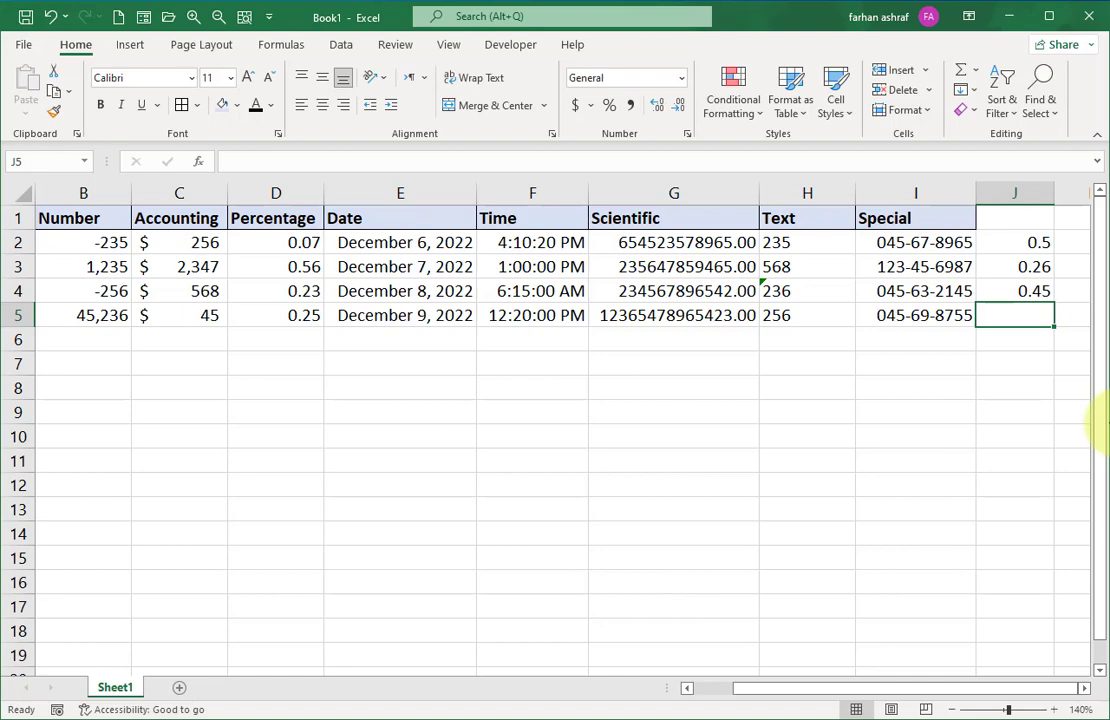
Enter .36 in J5, and format J2:J5 as Fraction with the type Up to one digit (1/4)
{"action": "type", "text": ".36"}
{"action": "key", "text": "Return"}
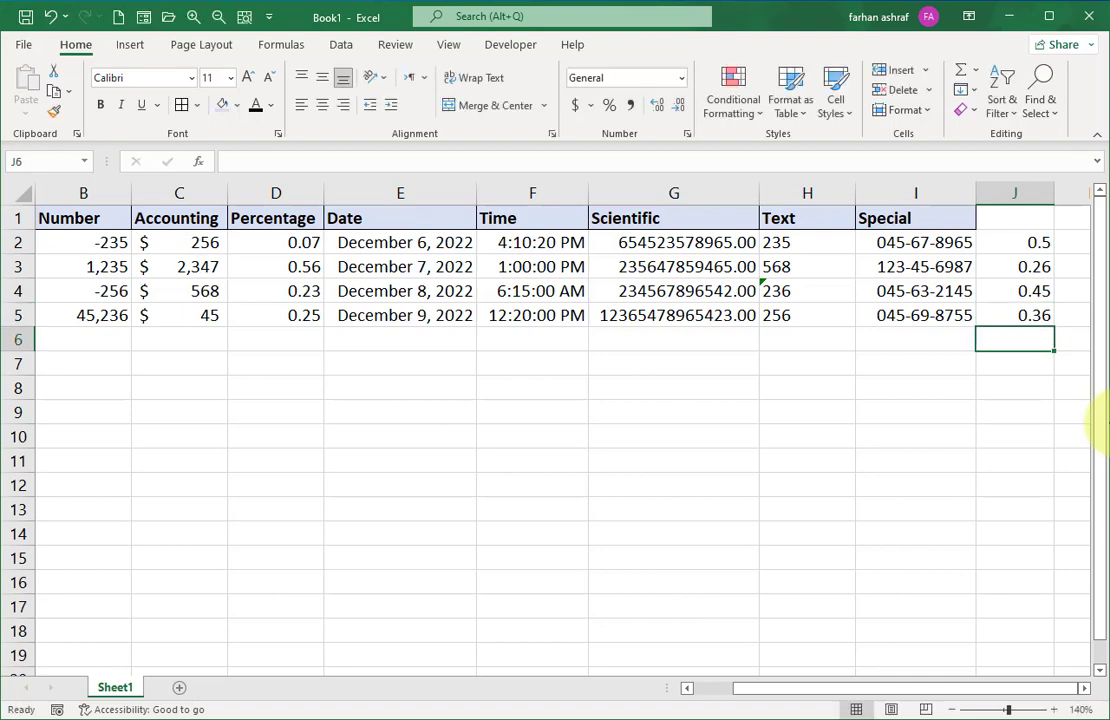
{"action": "left_click_drag", "start_coordinate": [1040, 242], "coordinate": [1040, 305]}
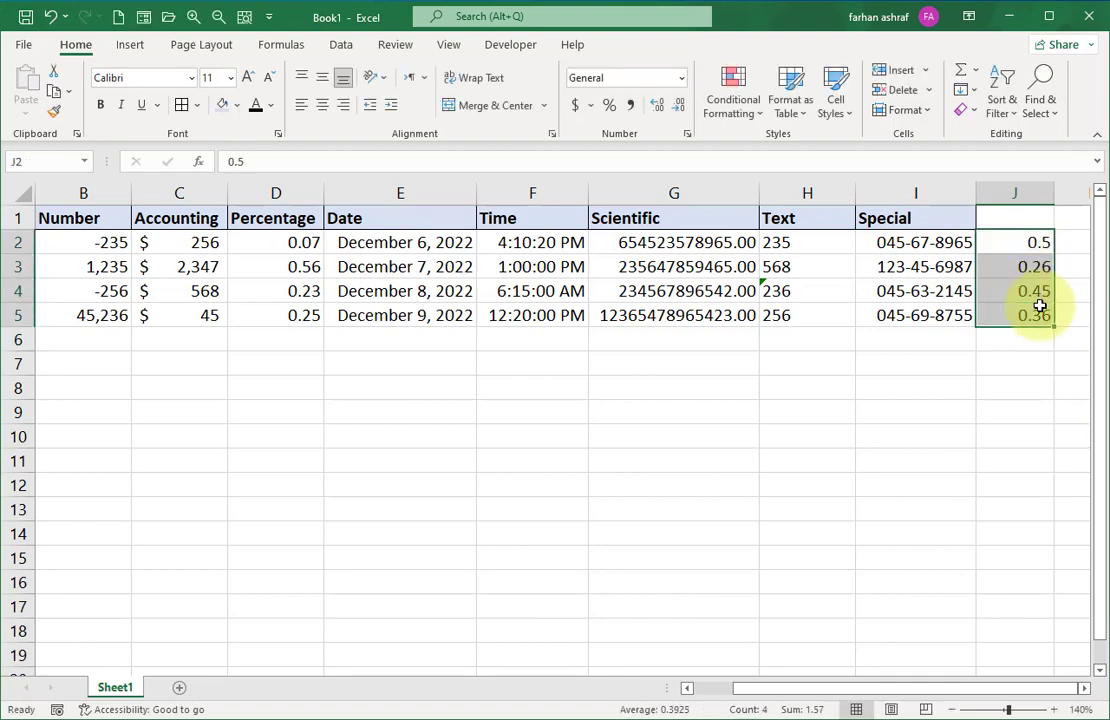
{"action": "left_click", "coordinate": [688, 134]}
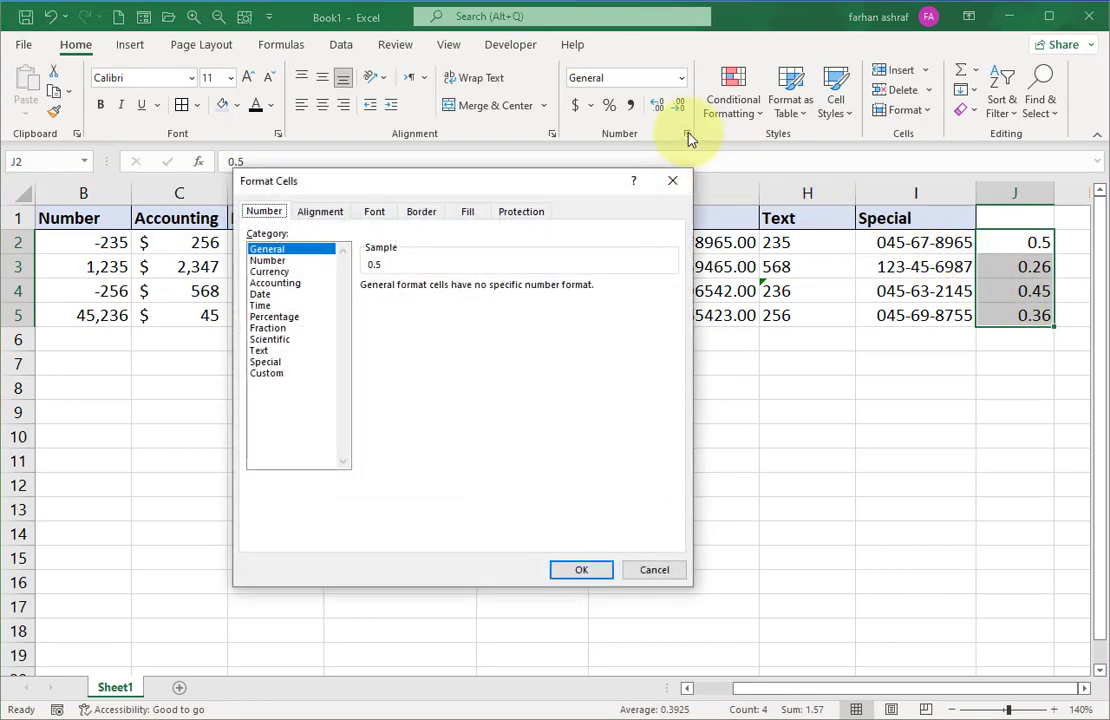
{"action": "left_click", "coordinate": [268, 328]}
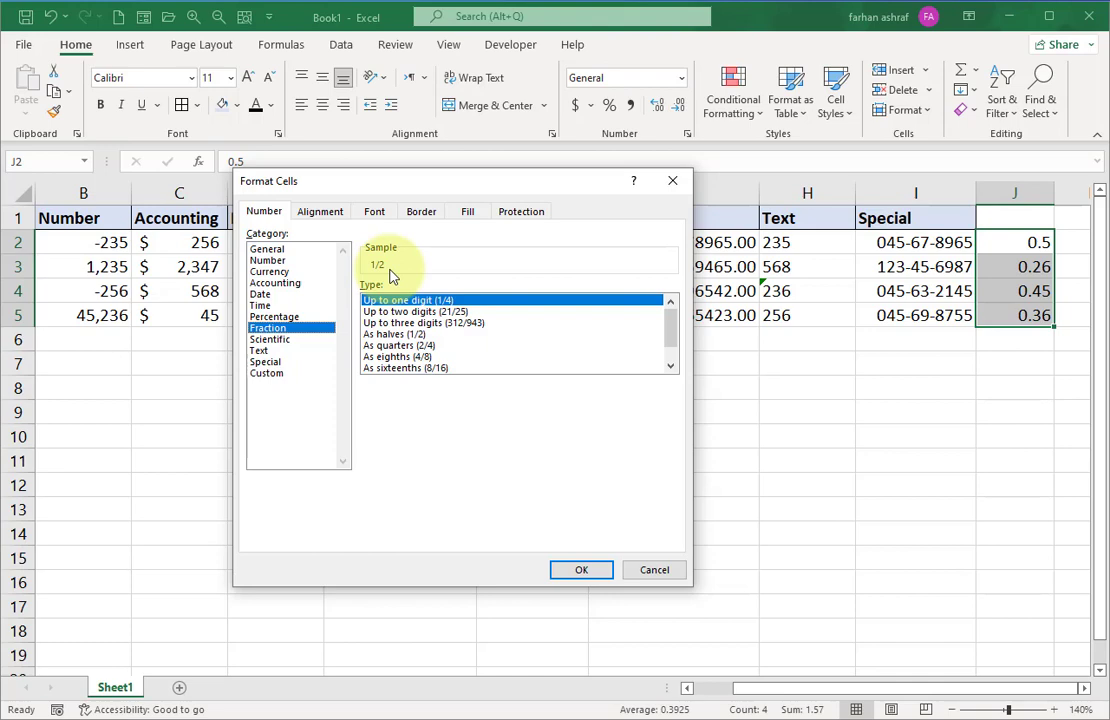
{"action": "left_click", "coordinate": [392, 311]}
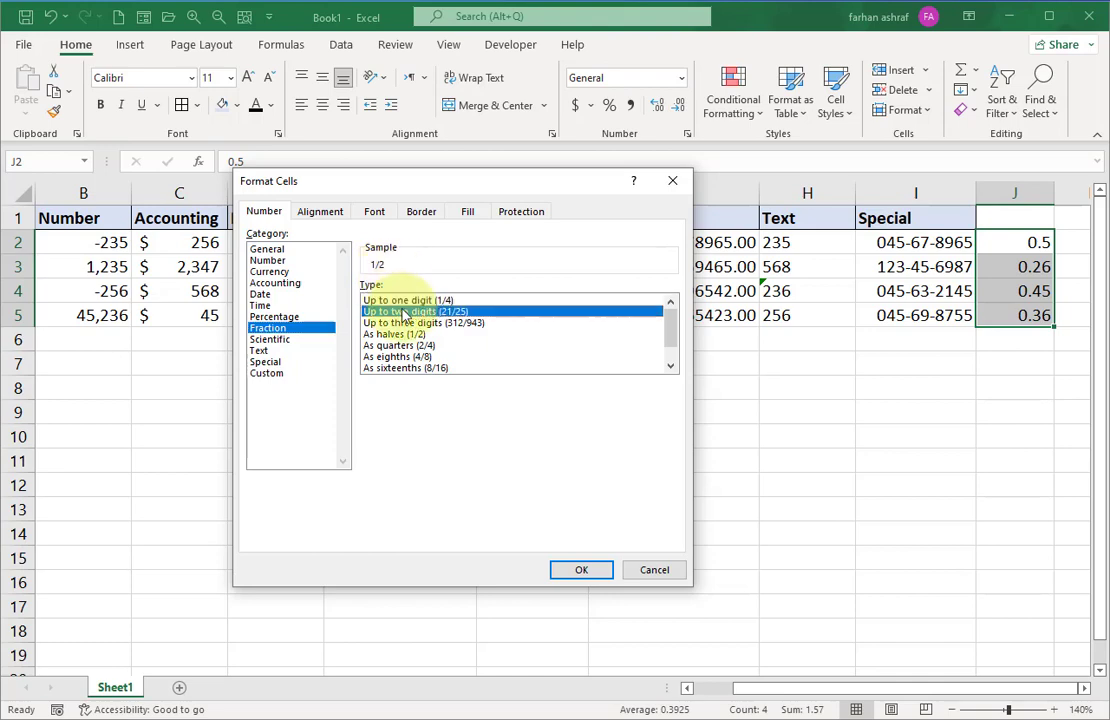
{"action": "left_click", "coordinate": [409, 302]}
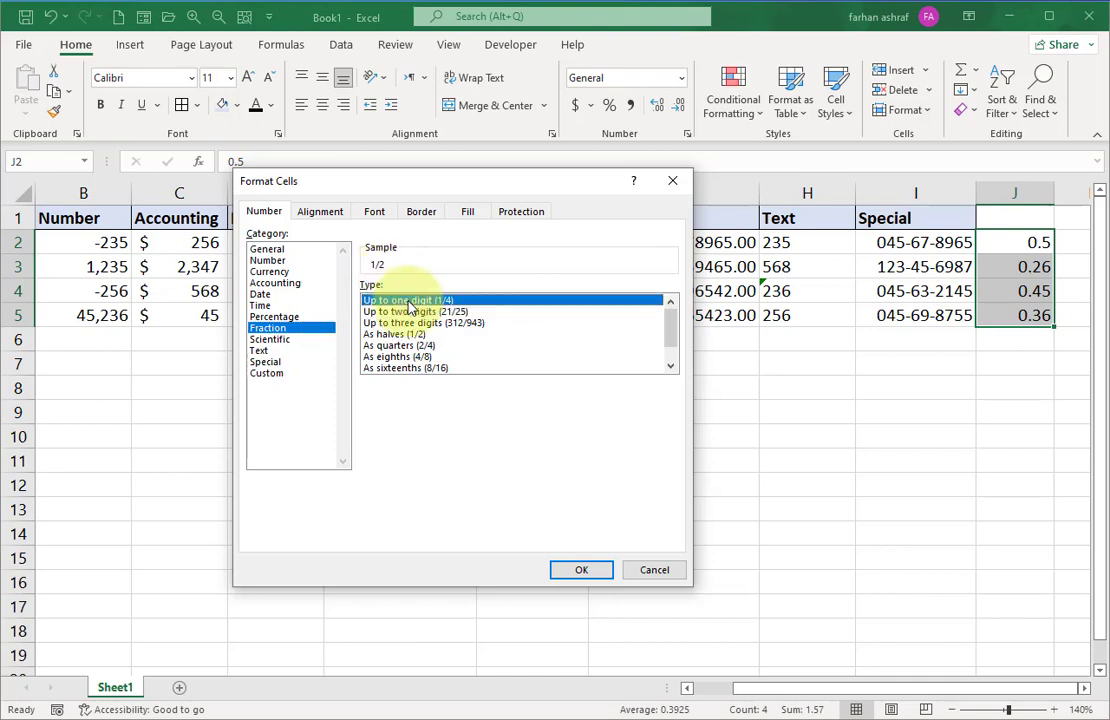
{"action": "left_click", "coordinate": [577, 571]}
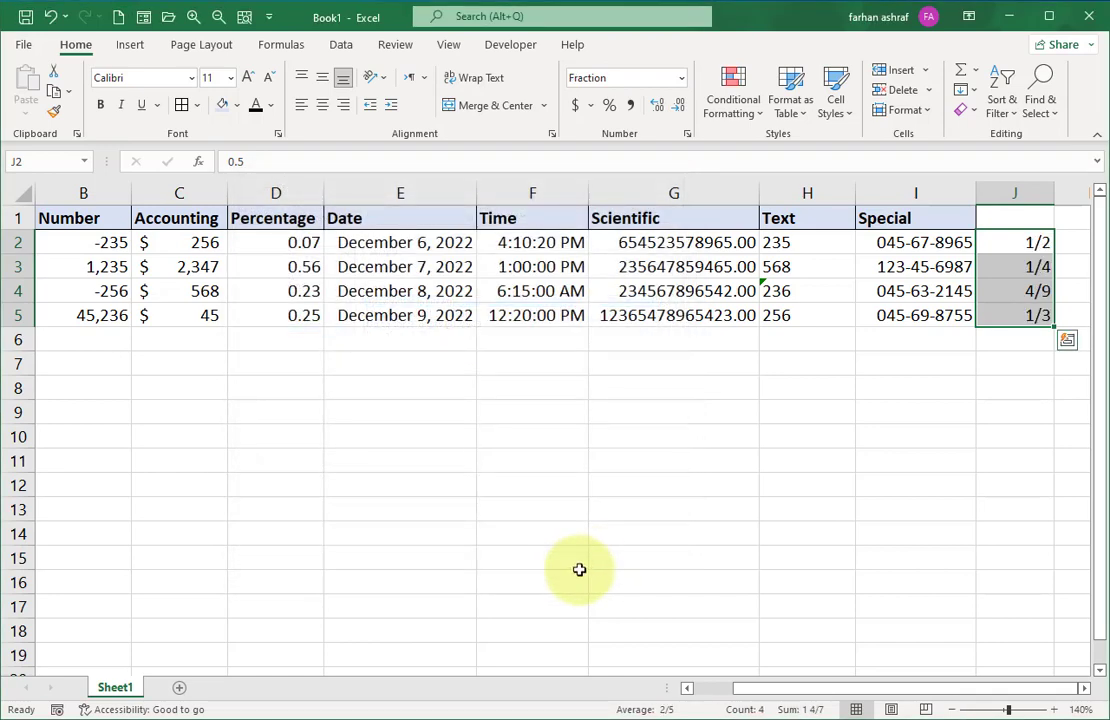
Compare the stored decimal in J2 with its fraction display
{"action": "left_click", "coordinate": [1028, 342]}
{"action": "left_click", "coordinate": [1017, 242]}
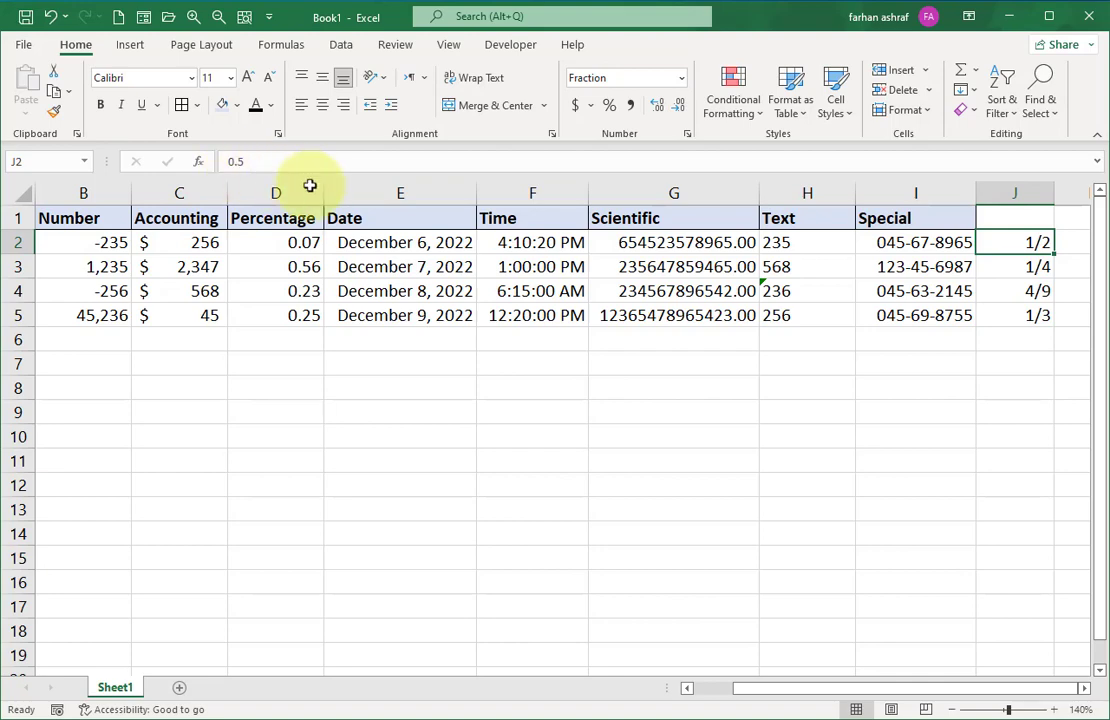
{"action": "left_click", "coordinate": [1008, 343]}
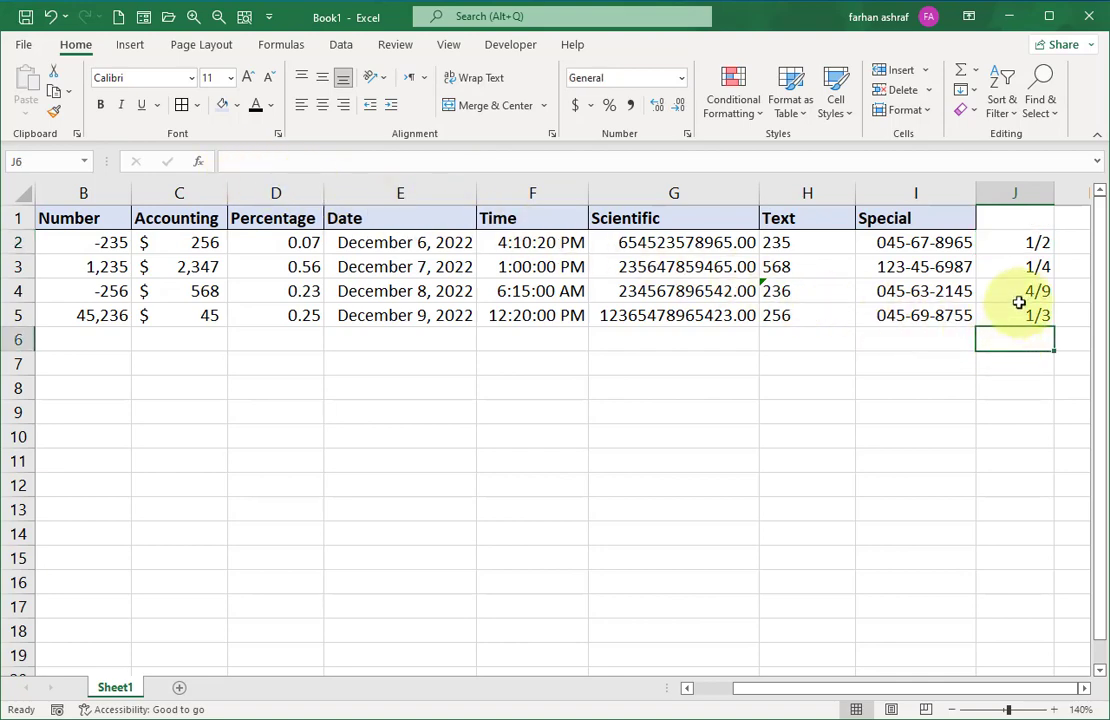
{"action": "key", "text": "Up"}
{"action": "key", "text": "Left"}
{"action": "key", "text": "Left"}
{"action": "key", "text": "Left"}
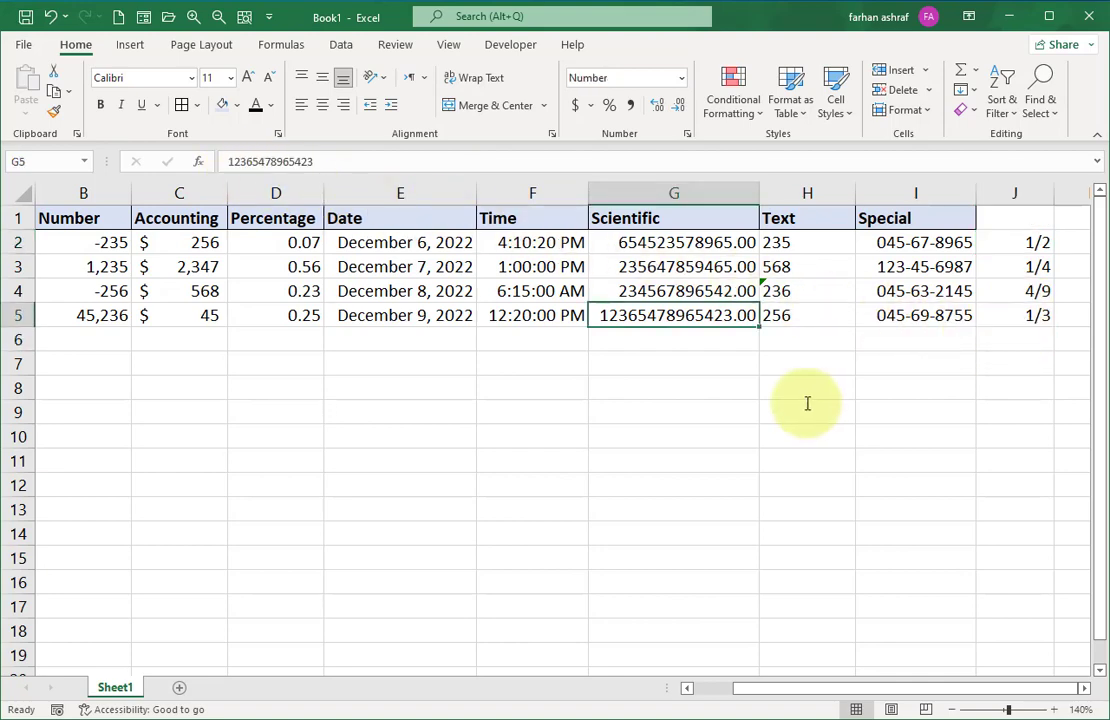
{"action": "left_click", "coordinate": [441, 316]}
For cell J5, examine the Custom format codes that correspond to the Fraction and Number categories
{"action": "left_click", "coordinate": [1001, 316]}
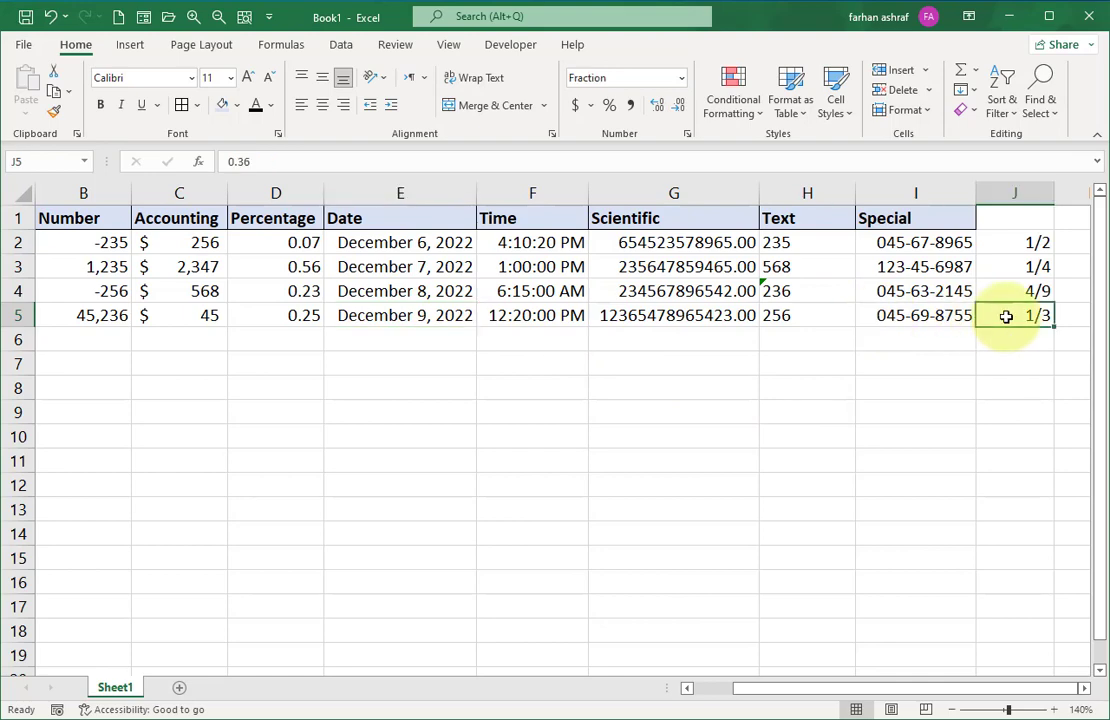
{"action": "left_click", "coordinate": [688, 134]}
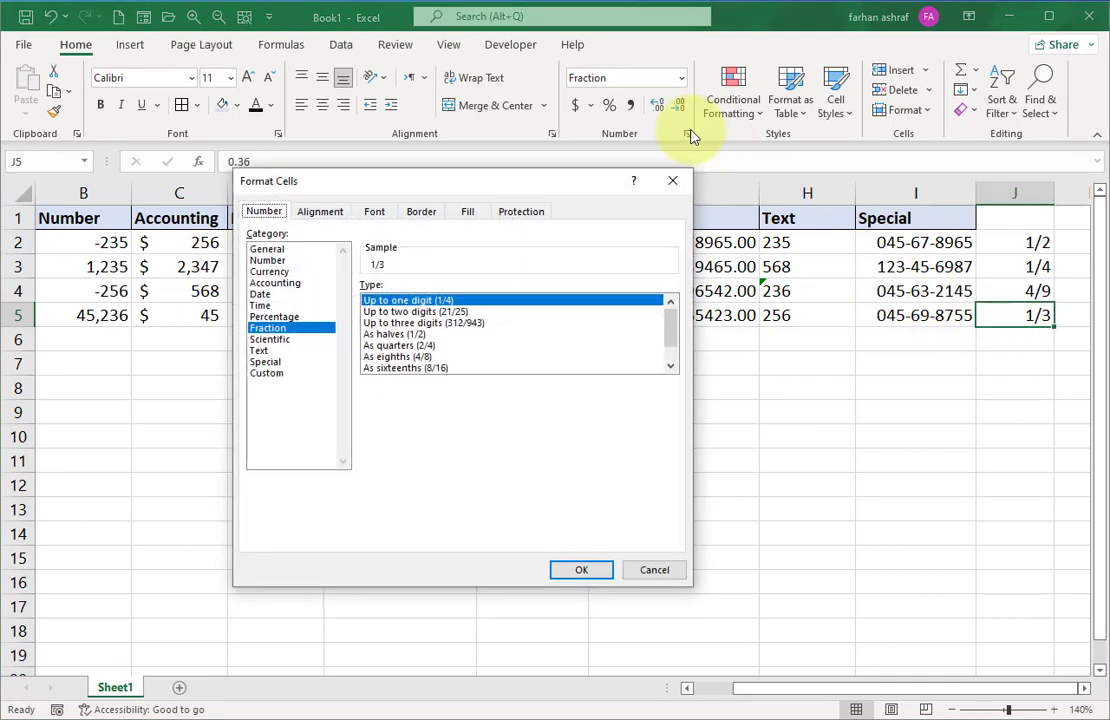
{"action": "left_click", "coordinate": [268, 373]}
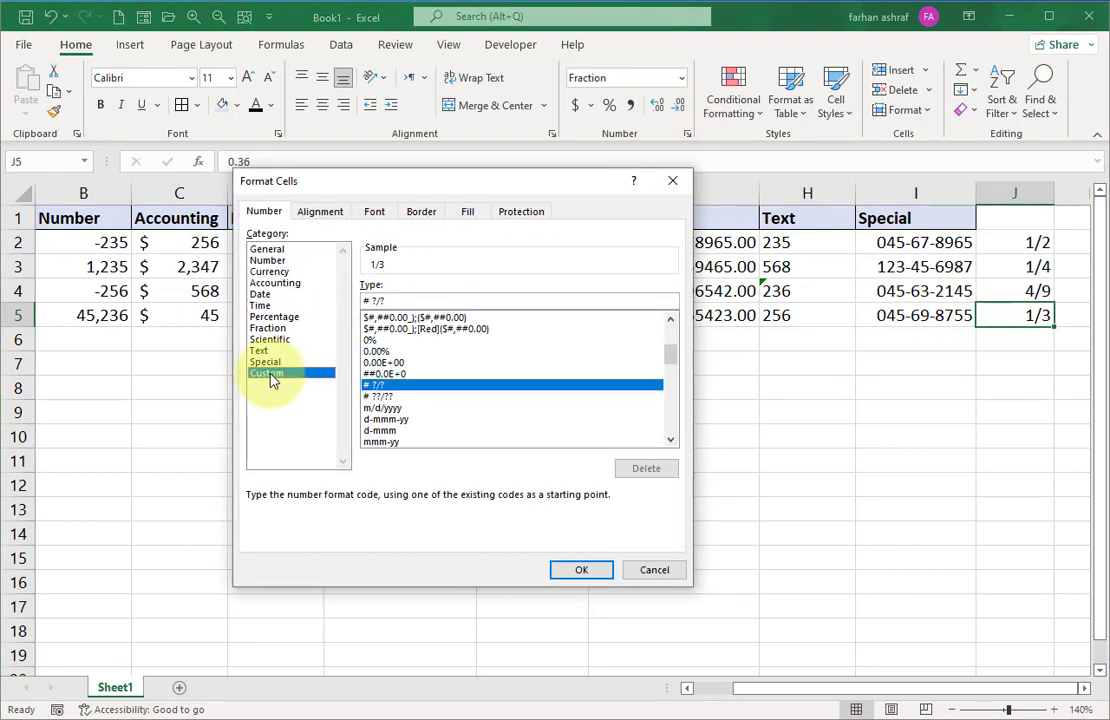
{"action": "mouse_move", "coordinate": [676, 359]}
{"action": "left_mouse_down"}
{"action": "mouse_move", "coordinate": [674, 432]}
{"action": "mouse_move", "coordinate": [674, 335]}
{"action": "left_mouse_up"}
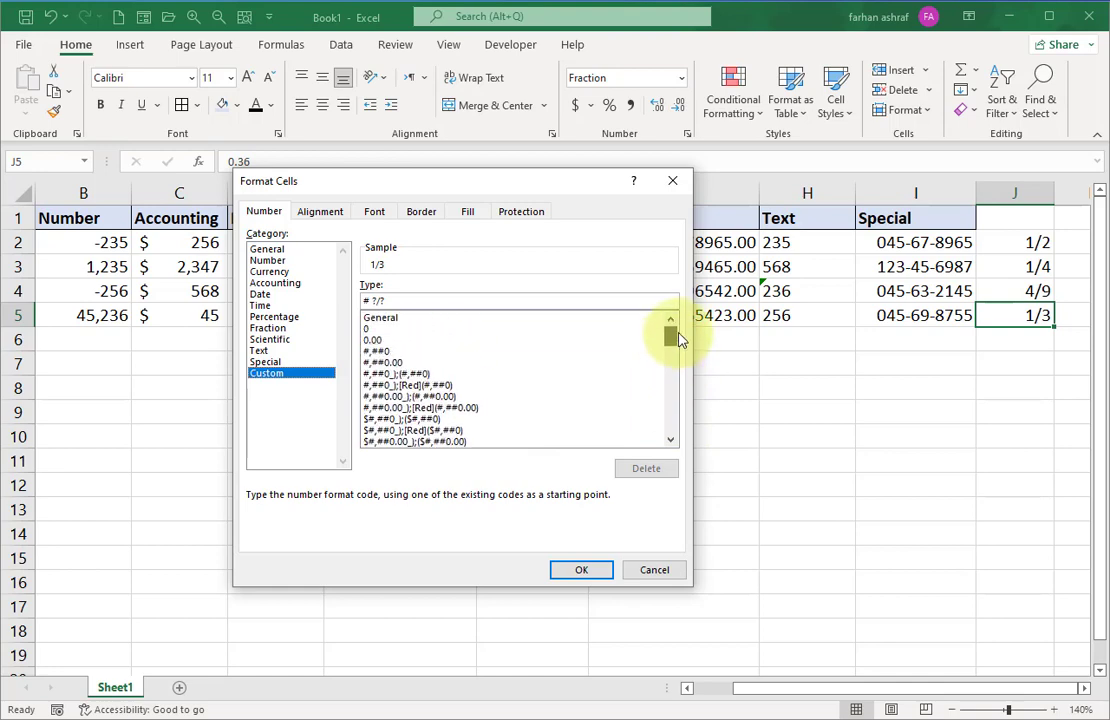
{"action": "left_click", "coordinate": [268, 260]}
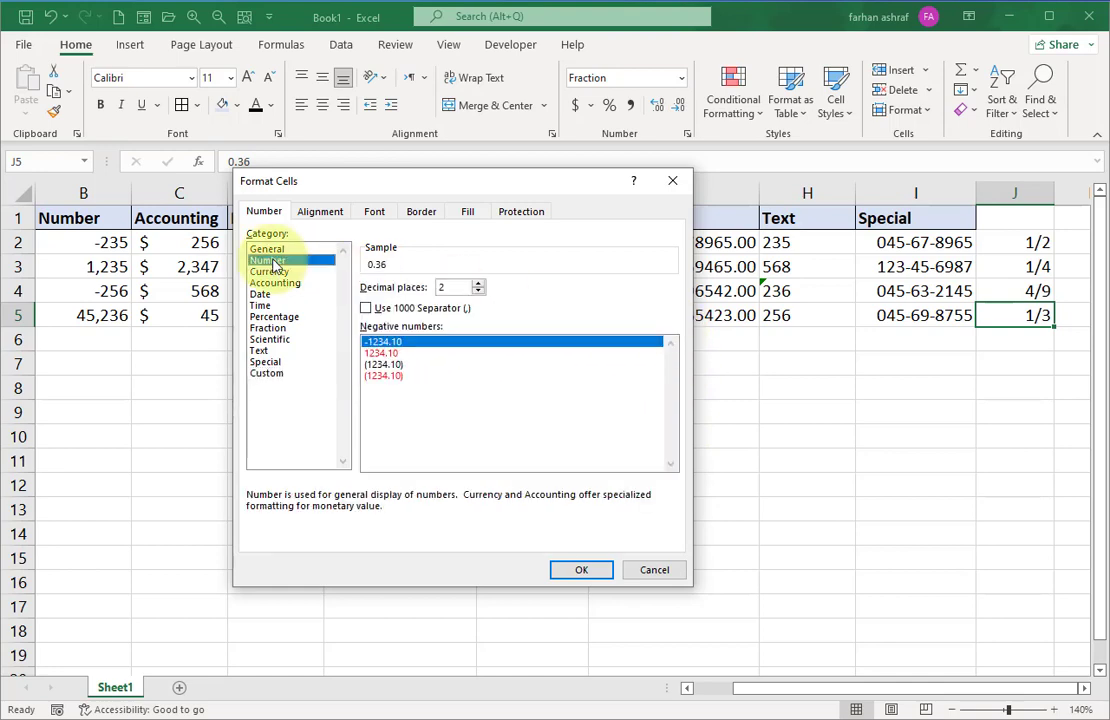
{"action": "left_click", "coordinate": [278, 373]}
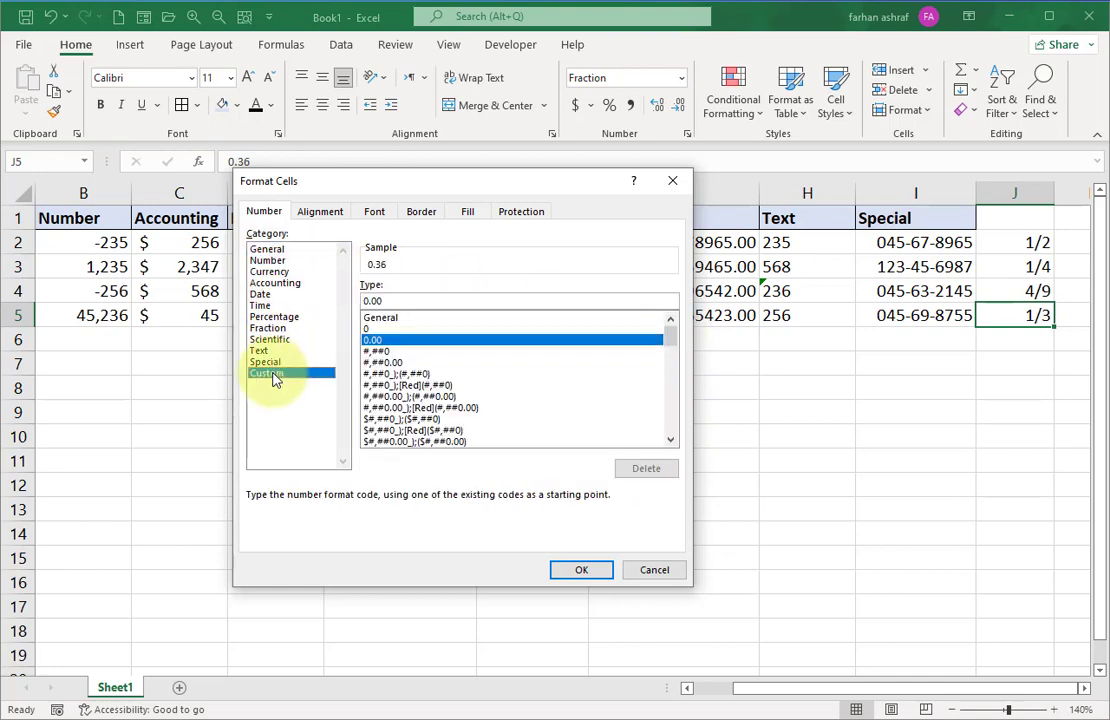
{"action": "left_click_drag", "start_coordinate": [669, 339], "coordinate": [673, 369]}
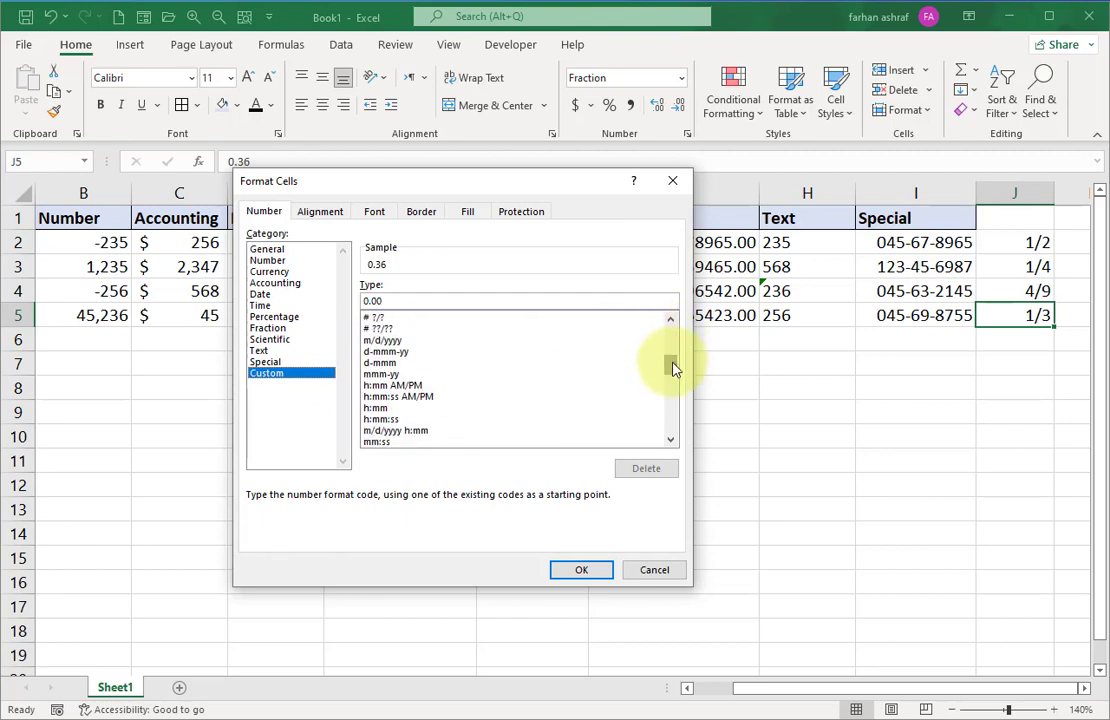
Choose the Date category for J5, review its code among the Custom formats, and apply m/d/yyyy
{"action": "left_click", "coordinate": [268, 294]}
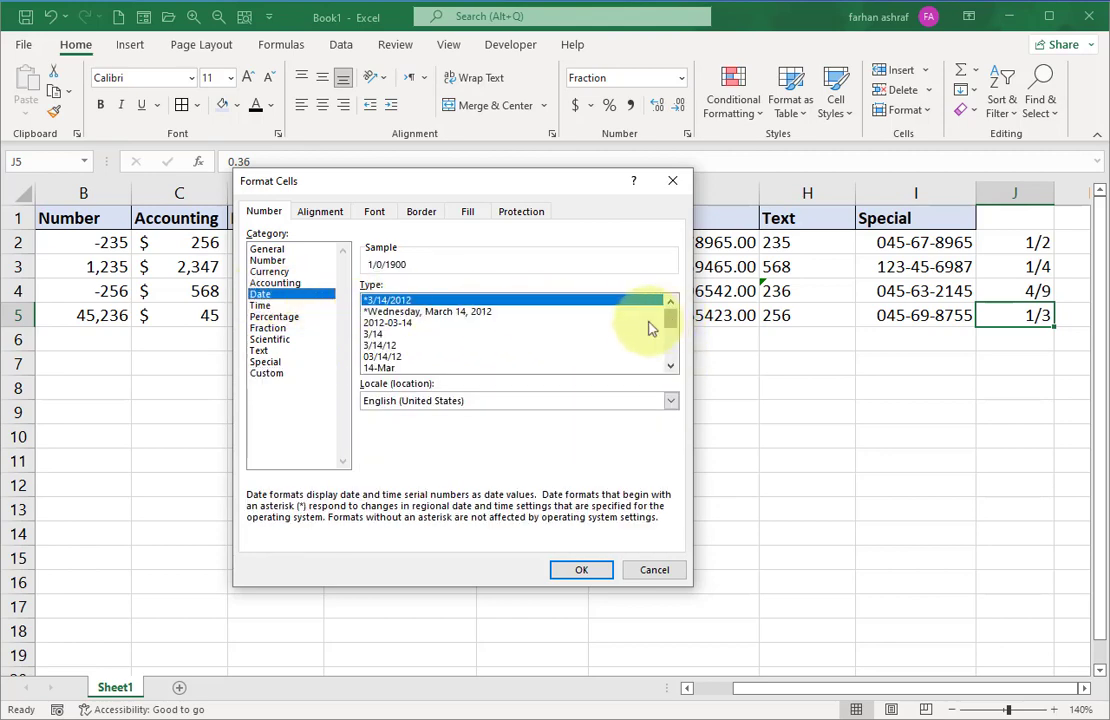
{"action": "left_click", "coordinate": [270, 374]}
{"action": "left_click_drag", "start_coordinate": [669, 367], "coordinate": [677, 447]}
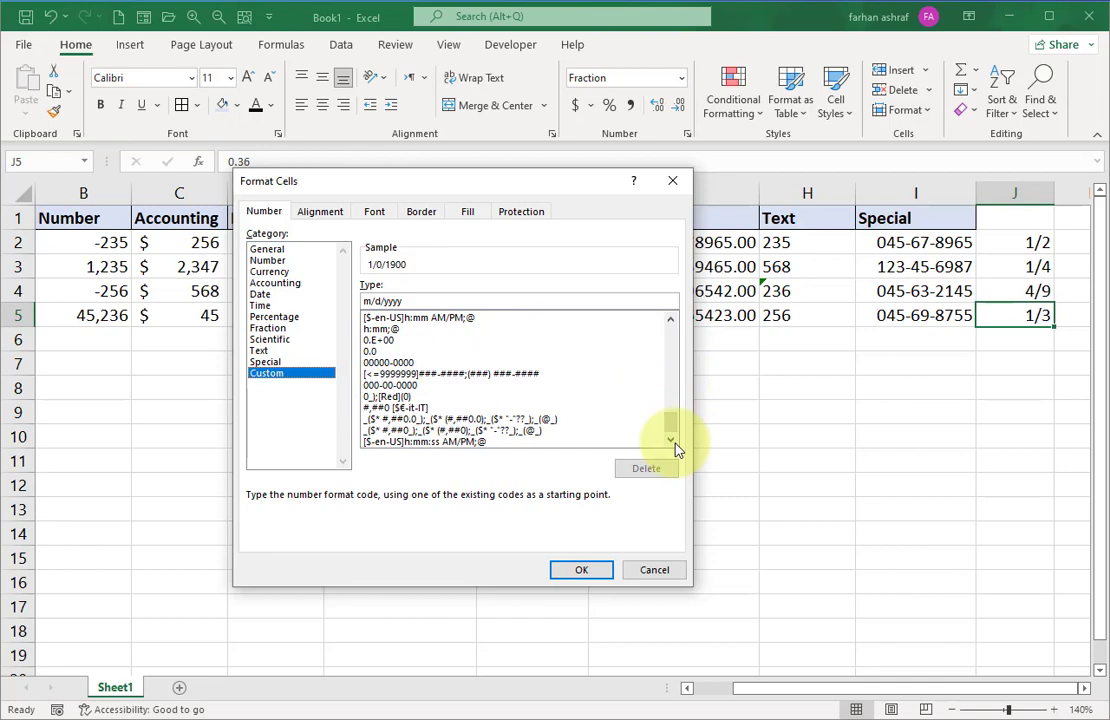
{"action": "left_click", "coordinate": [583, 572]}
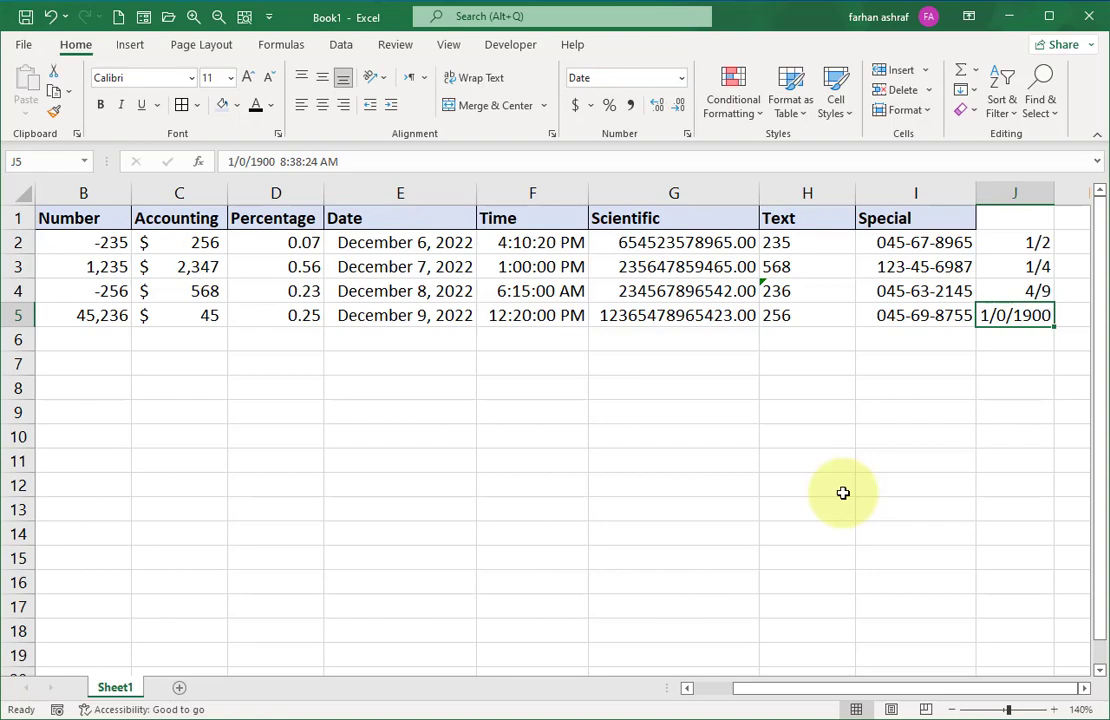
Zoom the worksheet out to 110% to view all the formatted columns together
{"action": "left_click", "coordinate": [953, 709]}
{"action": "left_click", "coordinate": [953, 709]}
{"action": "left_click", "coordinate": [953, 709]}
{"action": "left_click", "coordinate": [953, 709]}
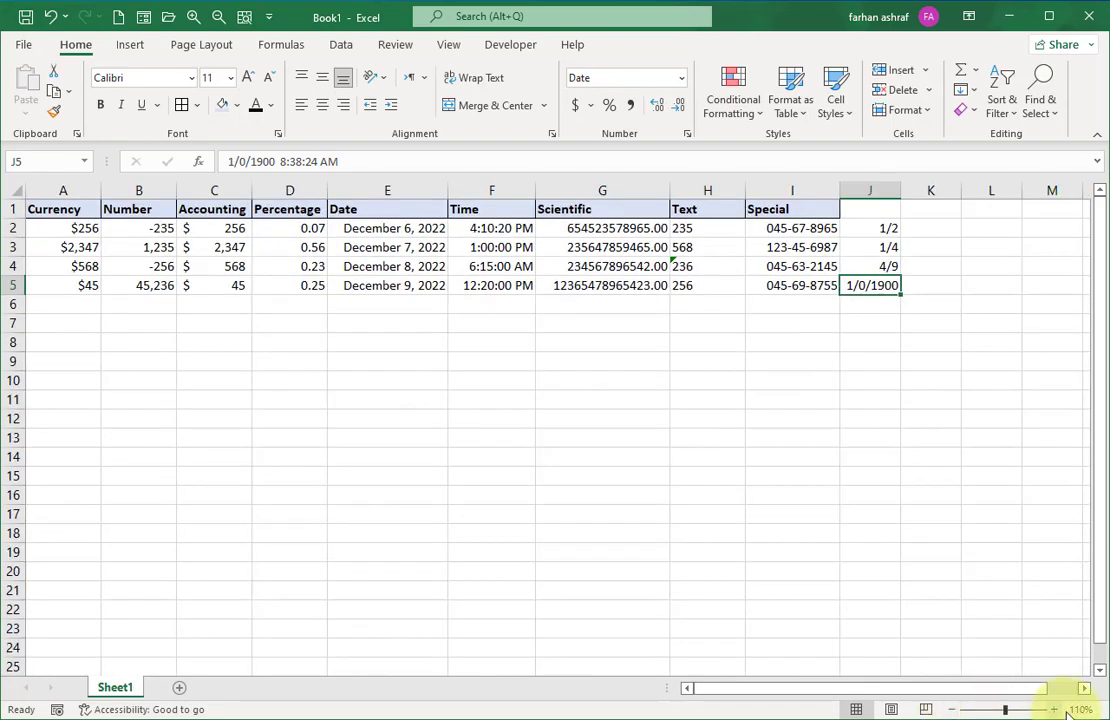